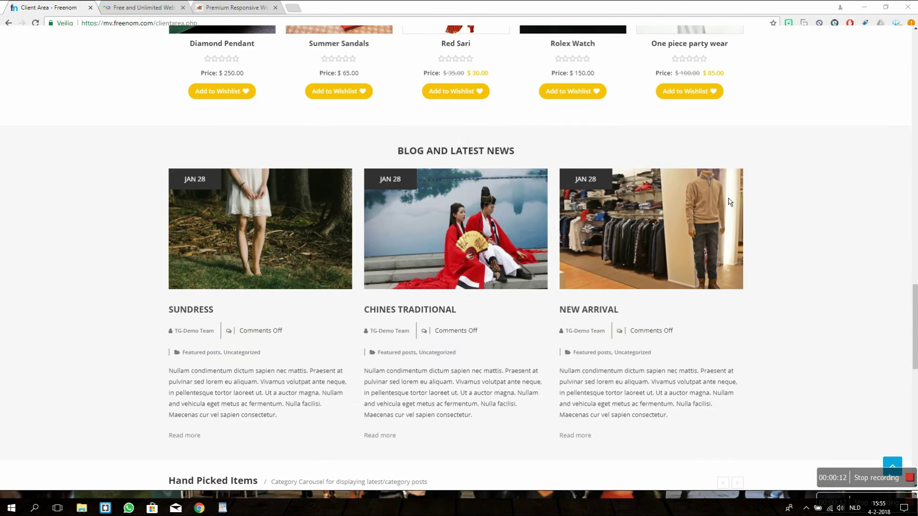
Step: Scroll through the eStore demo homepage's products, blog and footer, then back up
scroll(85, 251, down, 6)
scroll(86, 248, down, 5)
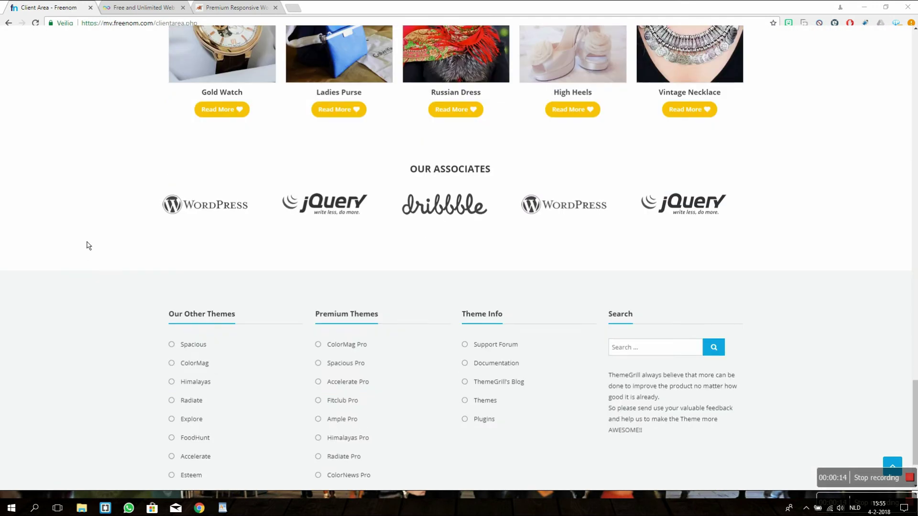
scroll(89, 239, down, 1)
scroll(119, 275, up, 18)
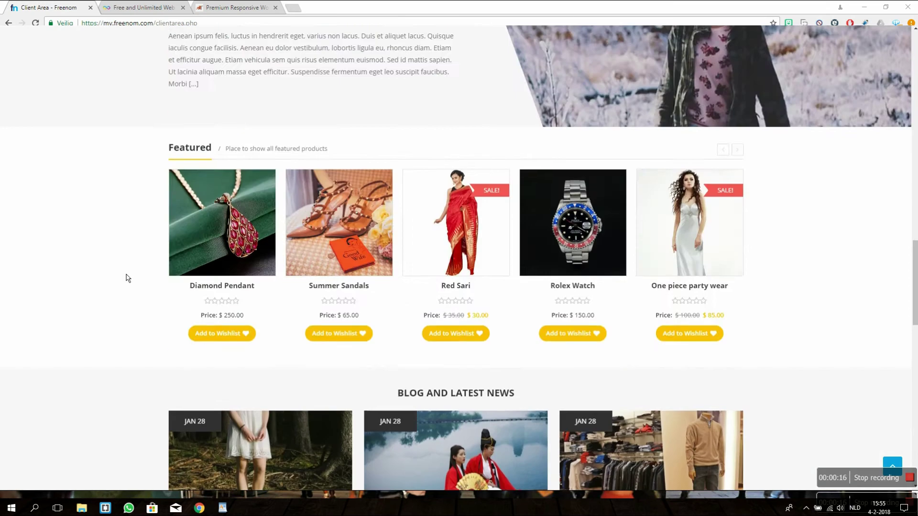
scroll(126, 264, up, 10)
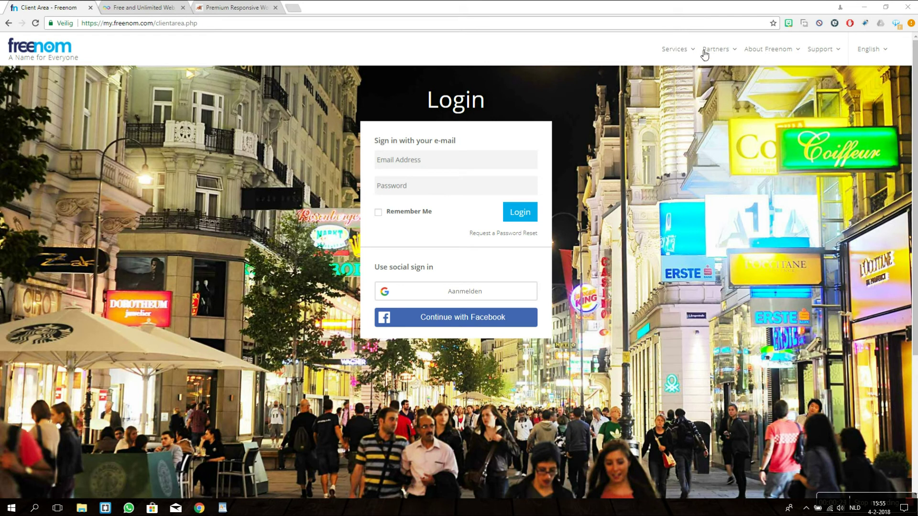
Step: Search Freenom's new-domain registration for 'freestoretutorial' and check which free domains are available
click(675, 54)
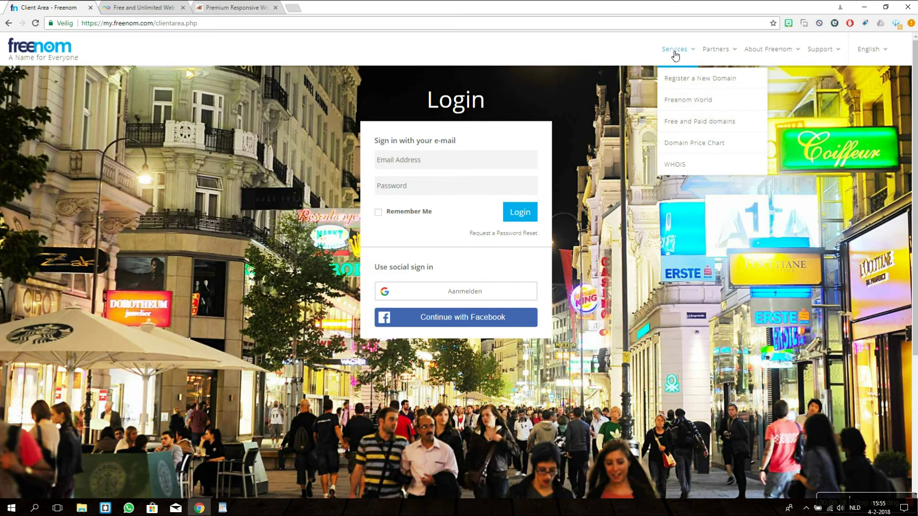
click(720, 79)
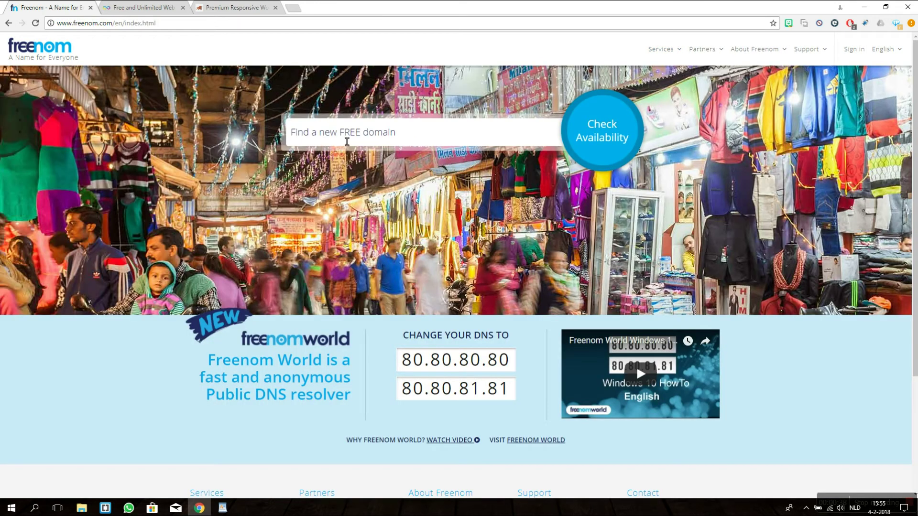
click(373, 141)
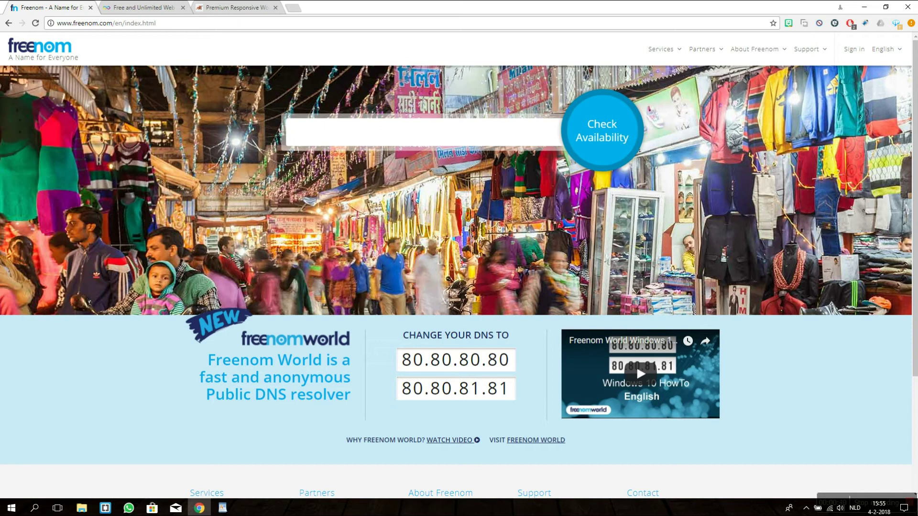
text(fr)
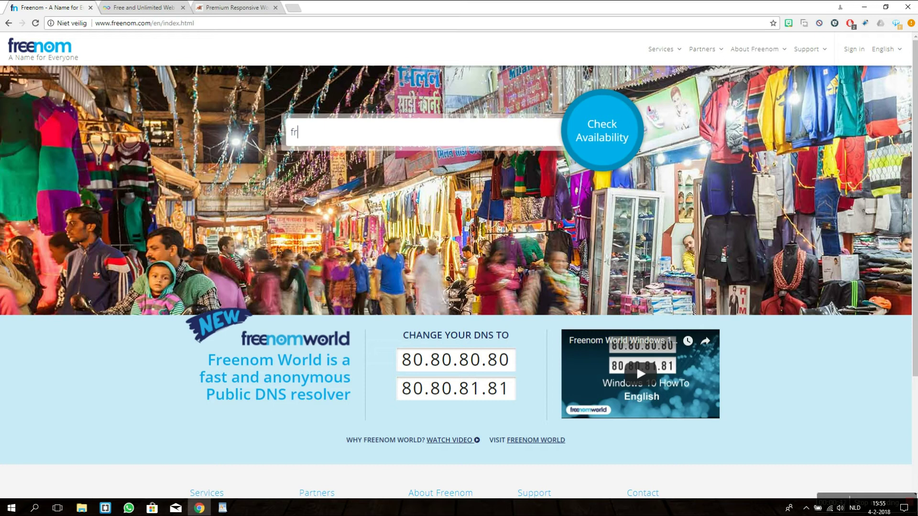
text(eestoretutorial)
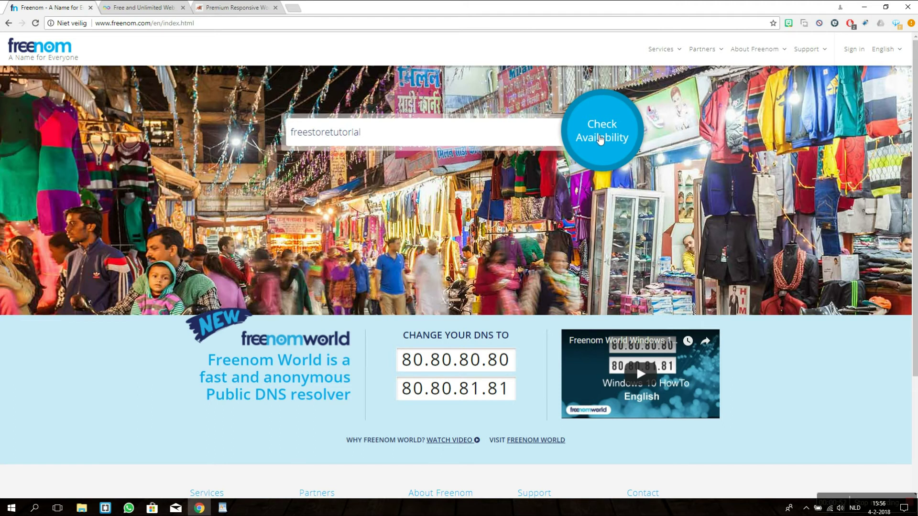
click(601, 139)
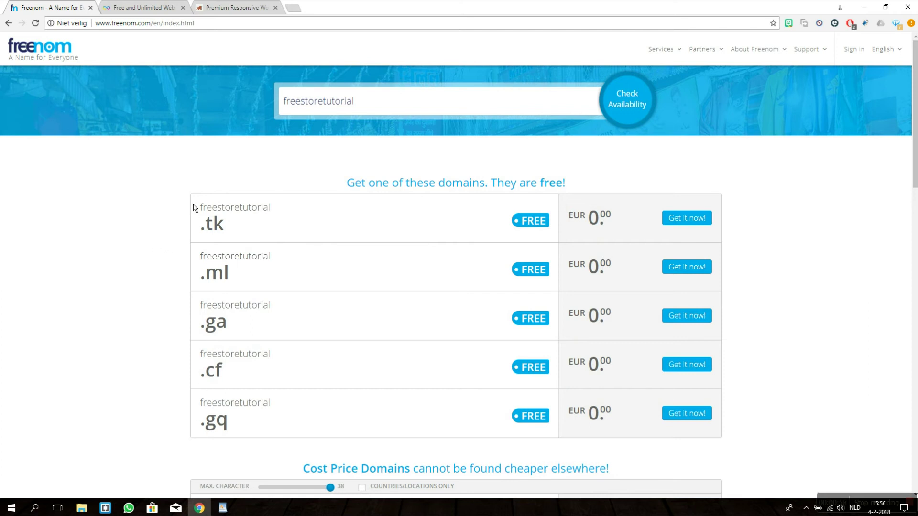
Step: Add the free freestoretutorial.ga domain to the cart and proceed to checkout
scroll(308, 176, down, 7)
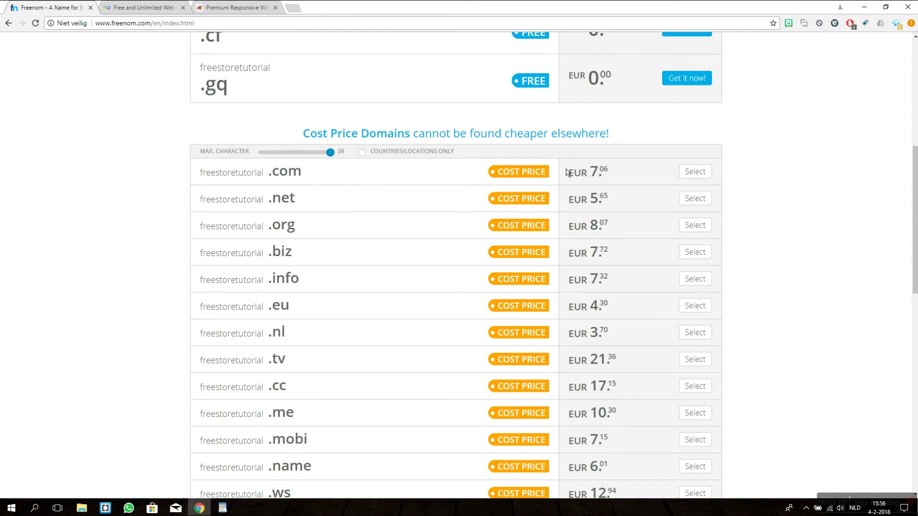
scroll(567, 307, up, 6)
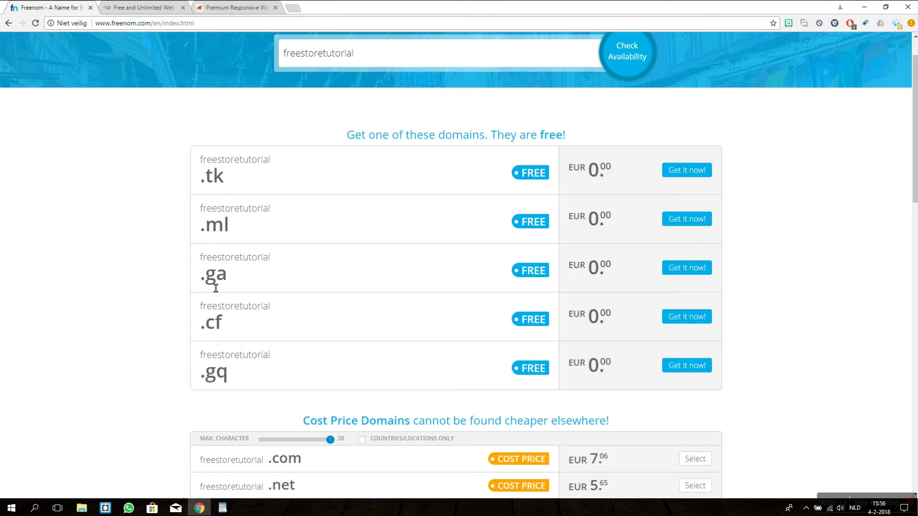
click(703, 273)
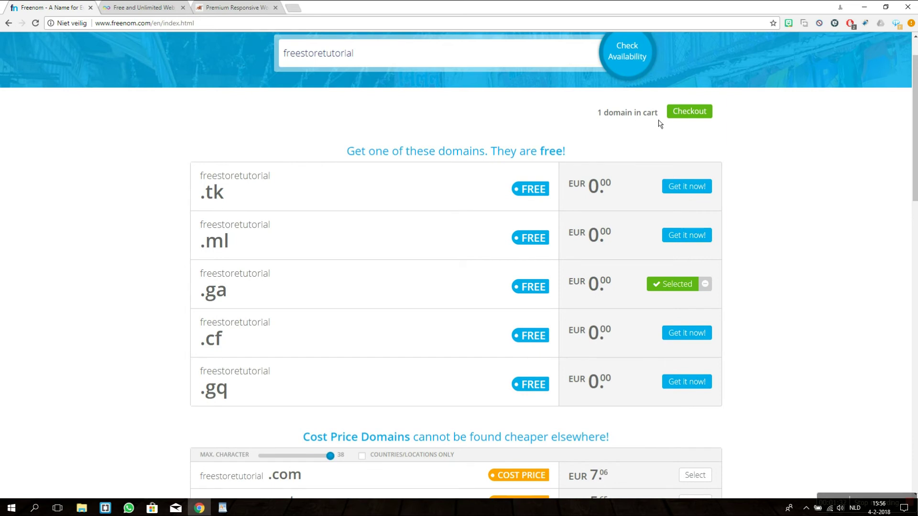
click(685, 113)
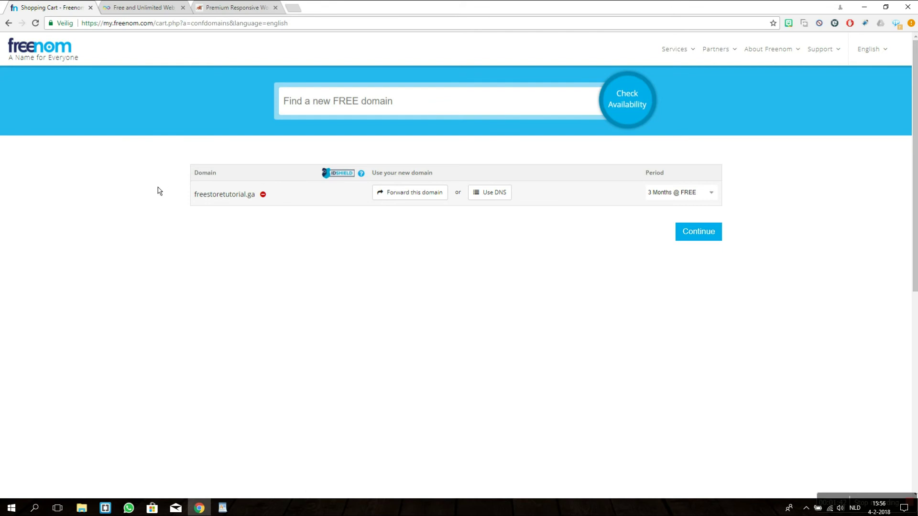
Step: Start an InfinityFree sign-up to reach its nameserver domain page, then return to the Freenom cart
click(144, 7)
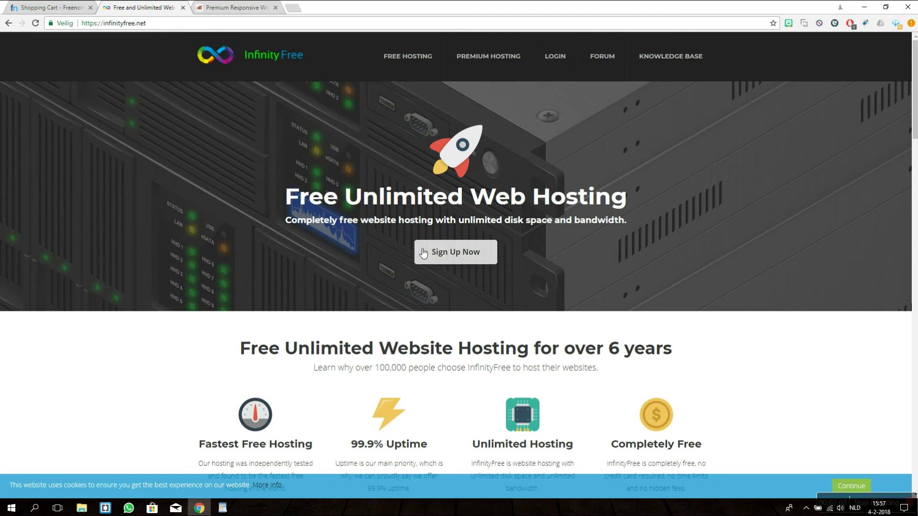
click(460, 256)
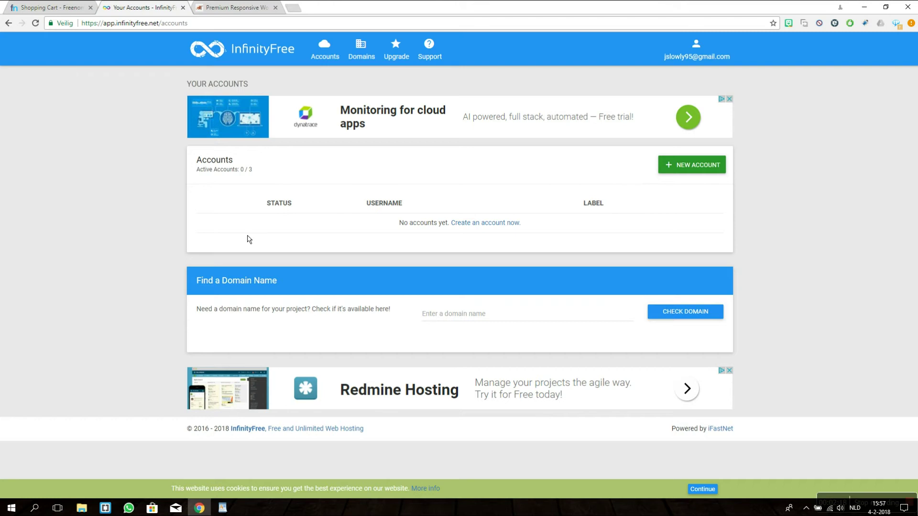
click(499, 226)
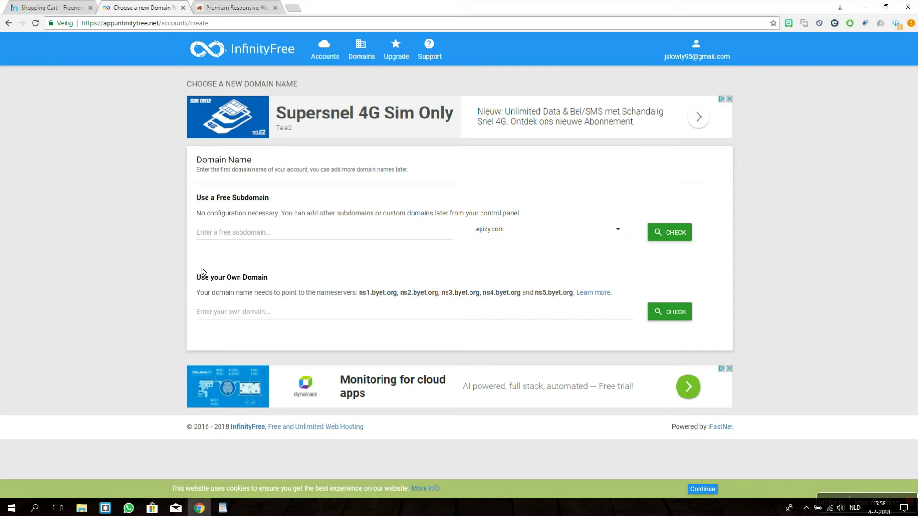
click(48, 7)
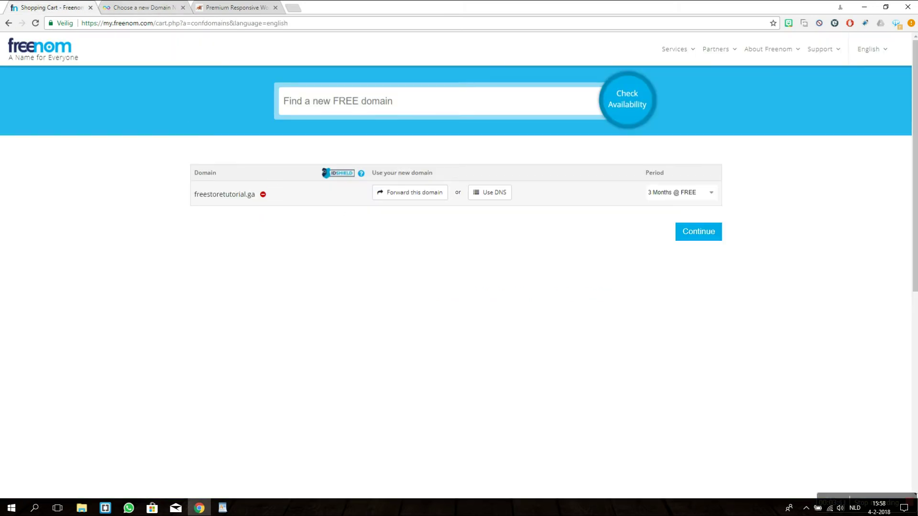
Step: Give freestoretutorial.ga custom nameservers ns1.byet.org and ns2.byet.org and continue
key(ctrl+Tab)
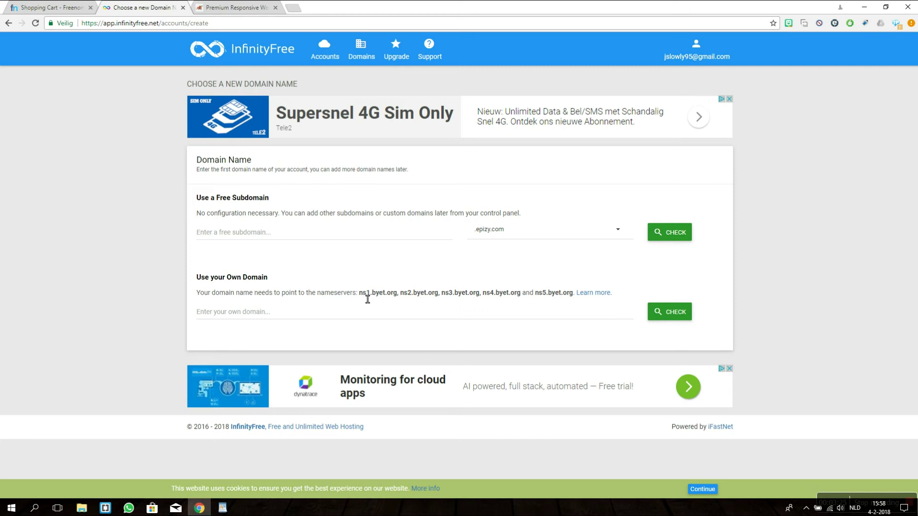
drag(368, 299, 405, 298)
key(ctrl+c)
key(ctrl+shift+Tab)
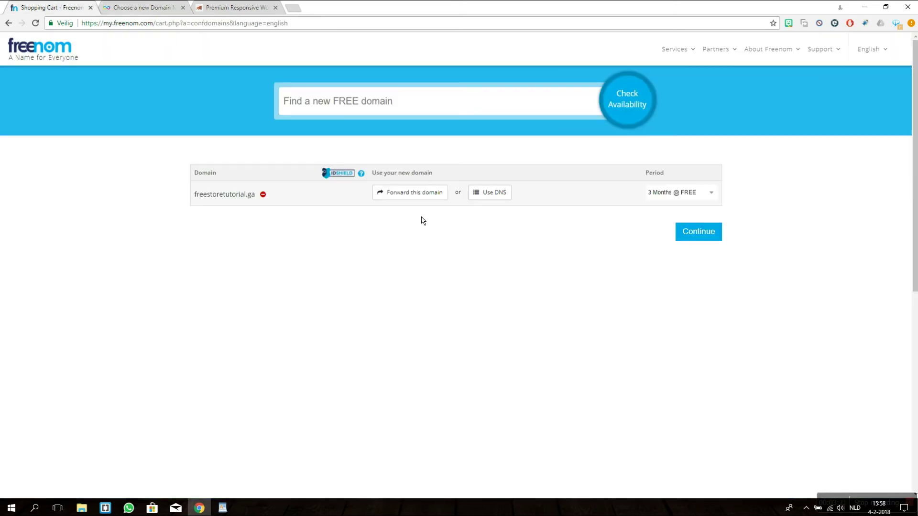
click(488, 198)
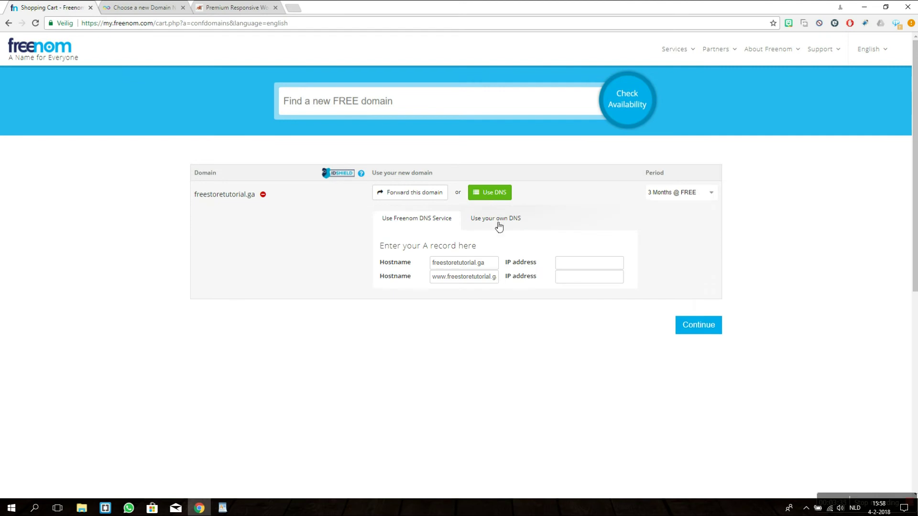
click(497, 225)
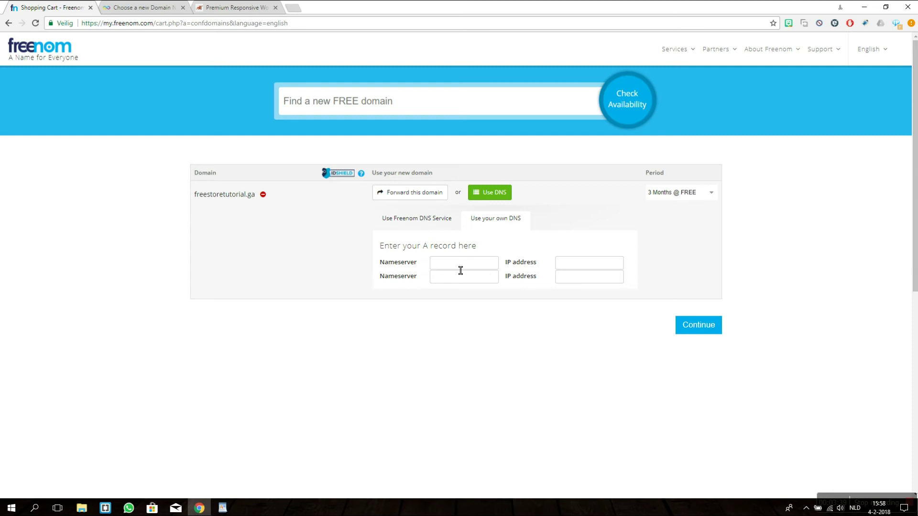
key(ctrl+v)
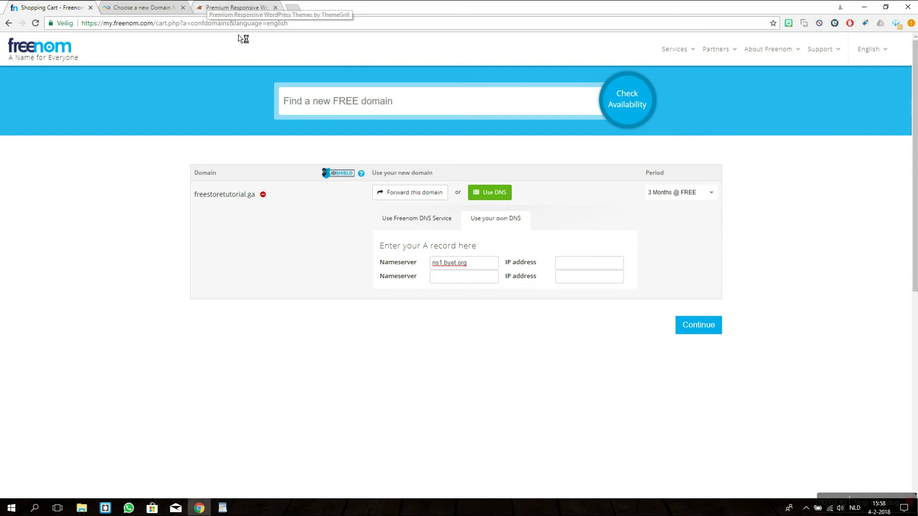
click(459, 277)
key(ctrl+v)
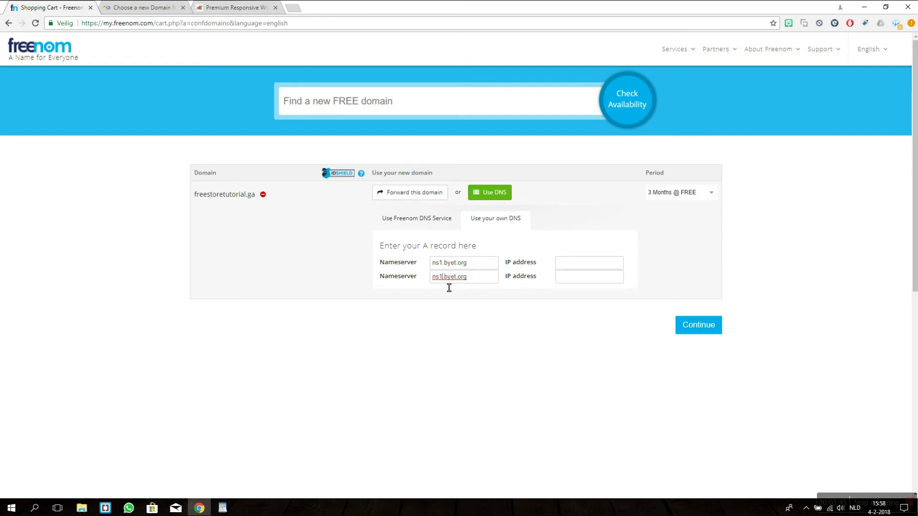
key(BackSpace)
text(2)
click(689, 333)
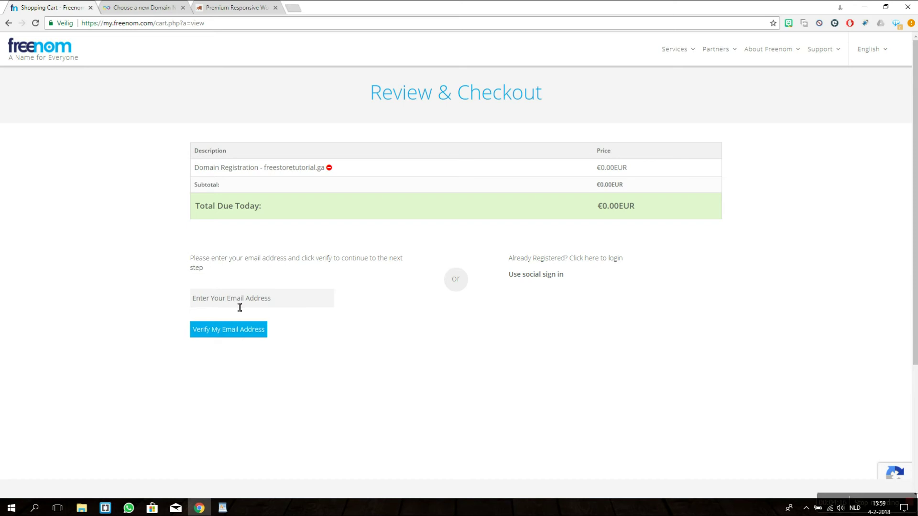
Step: Enter the account e-mail address and submit it for Freenom verification
click(239, 308)
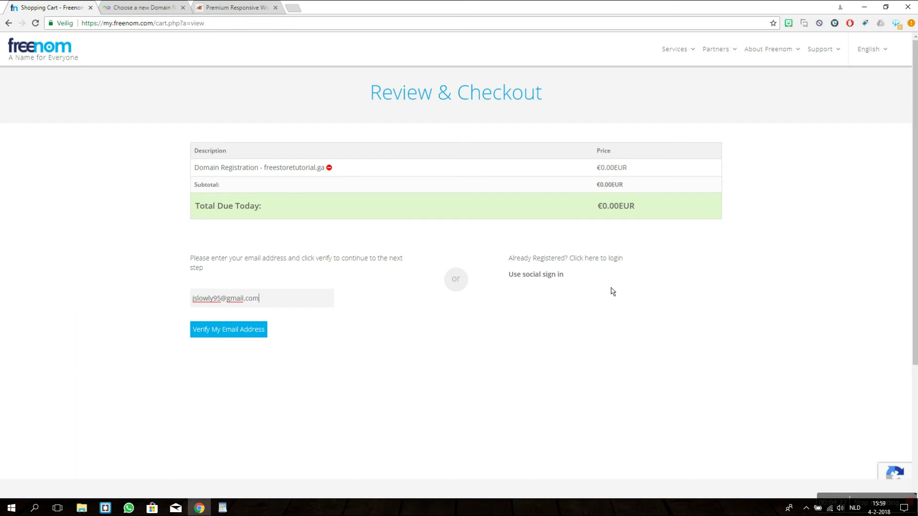
click(210, 335)
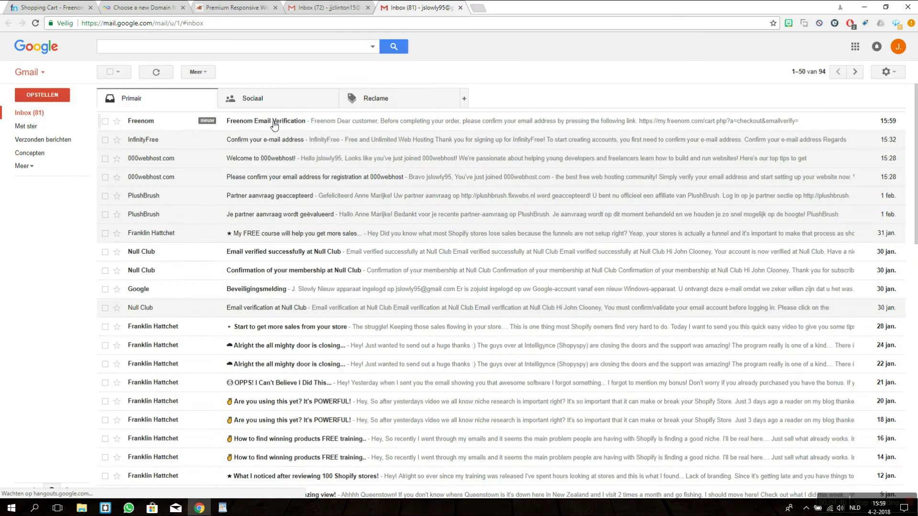
Step: Open Freenom's Email Verification message in Gmail and follow its confirmation link
click(272, 124)
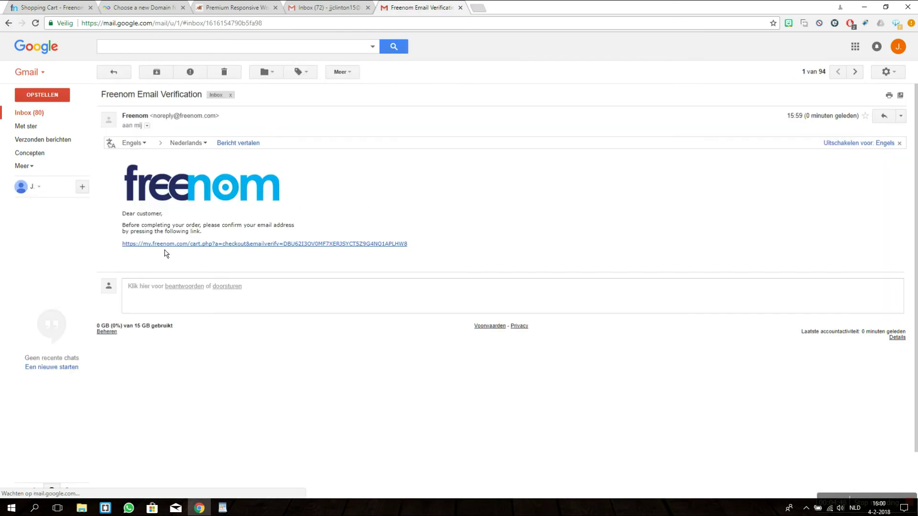
click(170, 245)
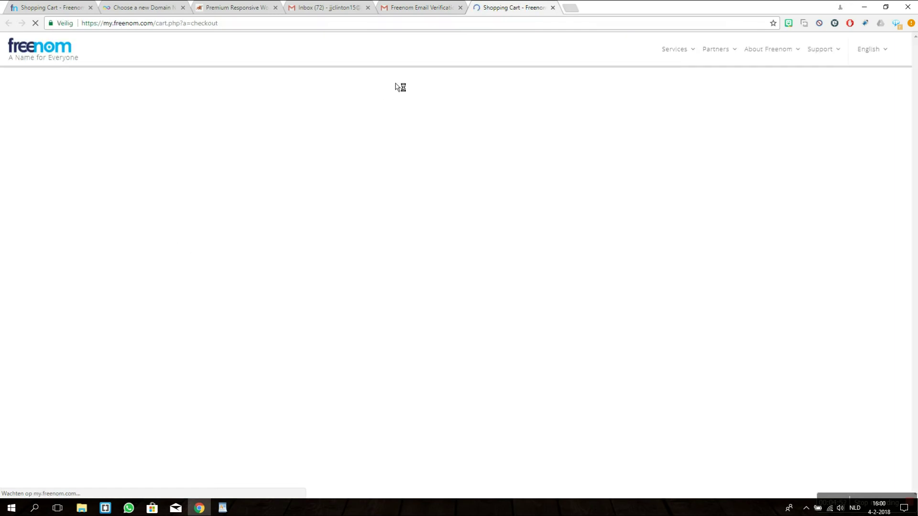
Step: Scroll through Freenom's checkout details page for the freestoretutorial.ga order
scroll(145, 269, down, 4)
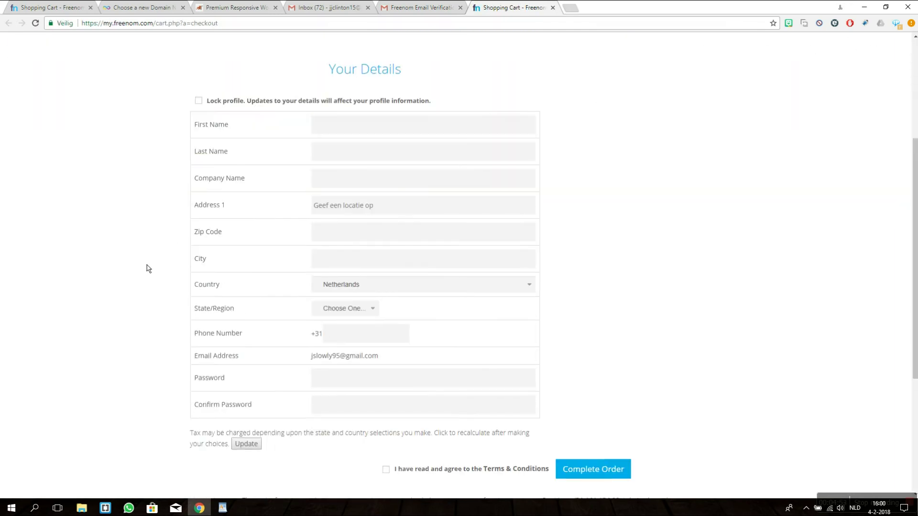
scroll(168, 250, up, 4)
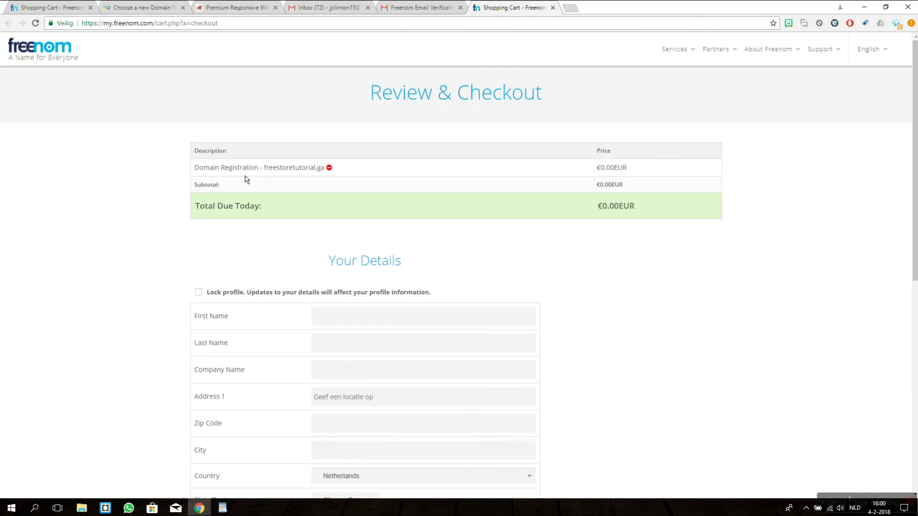
scroll(165, 249, down, 4)
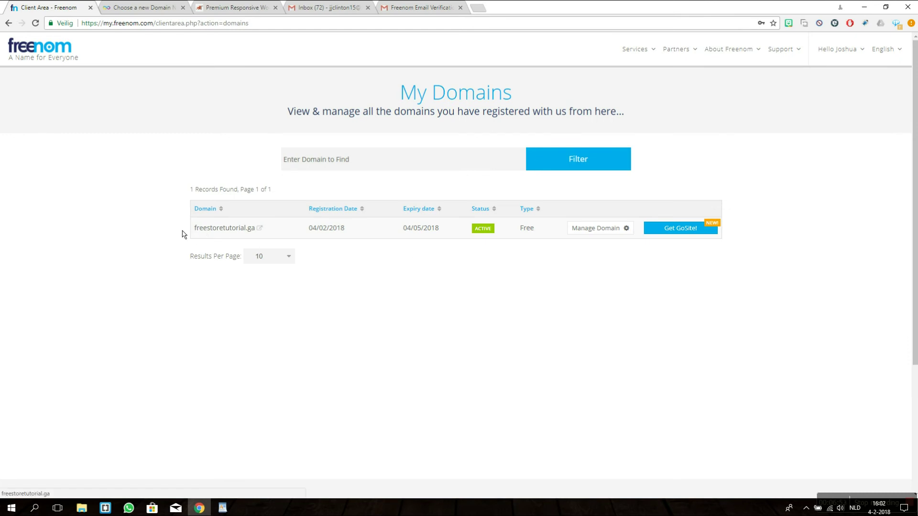
Step: Copy freestoretutorial.ga from Freenom into InfinityFree's 'Use your Own Domain' field and check it
click(140, 7)
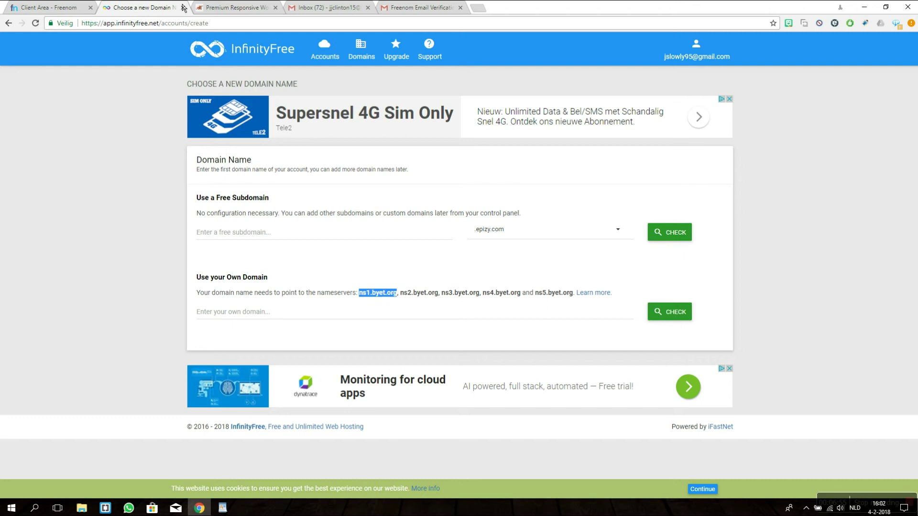
click(311, 323)
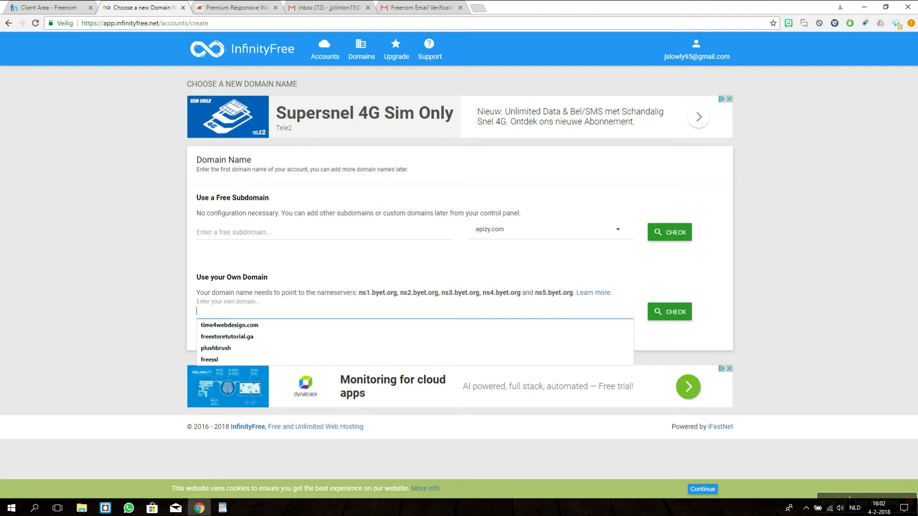
key(ctrl+shift+Tab)
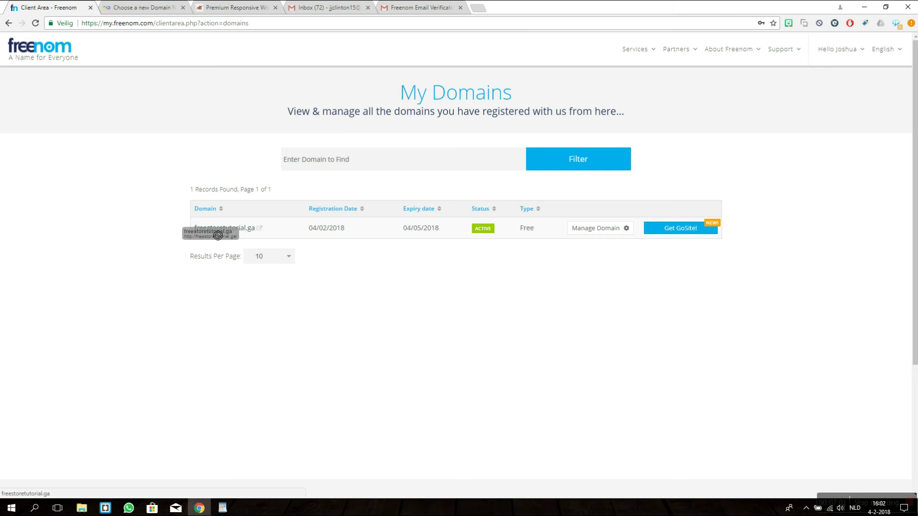
drag(190, 232, 262, 238)
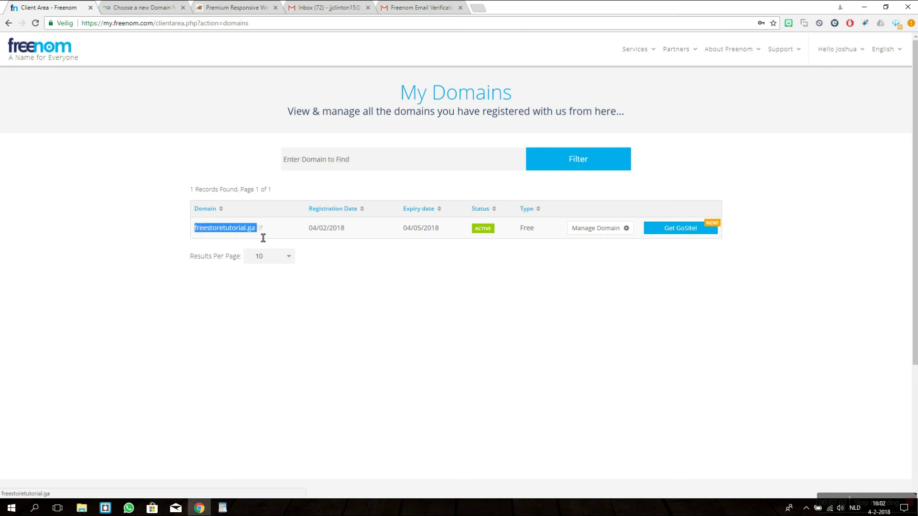
key(ctrl+c)
click(141, 7)
click(335, 312)
key(ctrl+v)
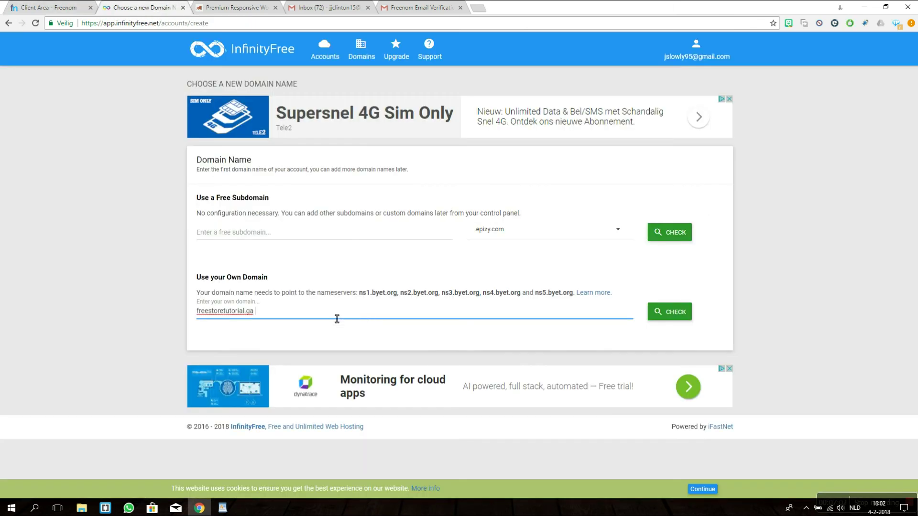
click(682, 320)
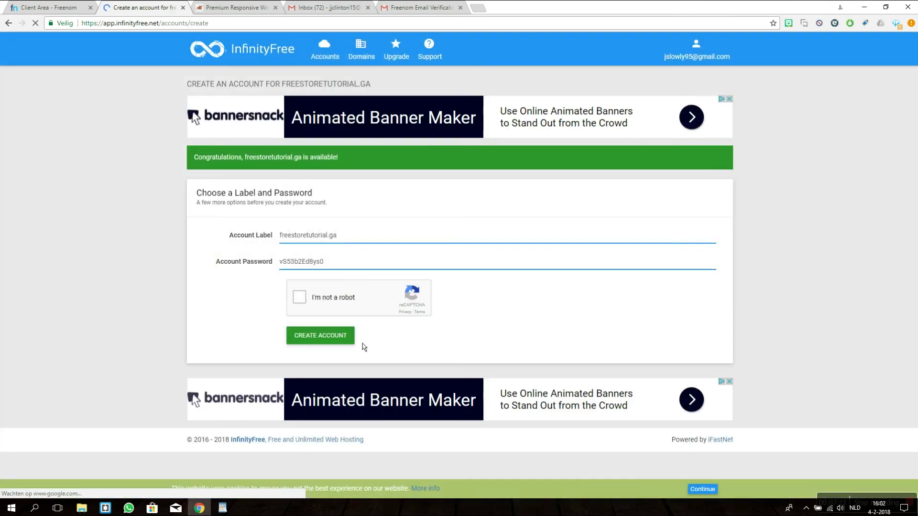
Step: Save the generated hosting account password into the notes document
click(342, 270)
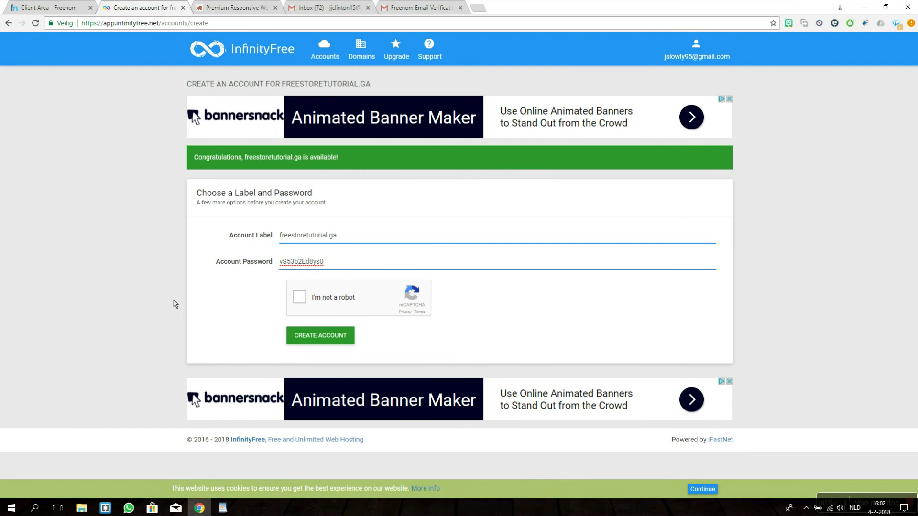
key(ctrl+a)
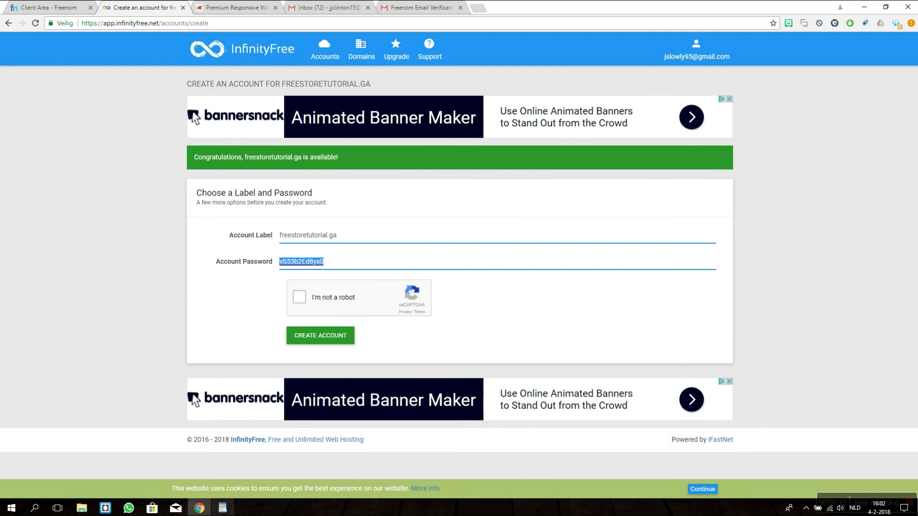
click(222, 508)
key(ctrl+v)
click(94, 235)
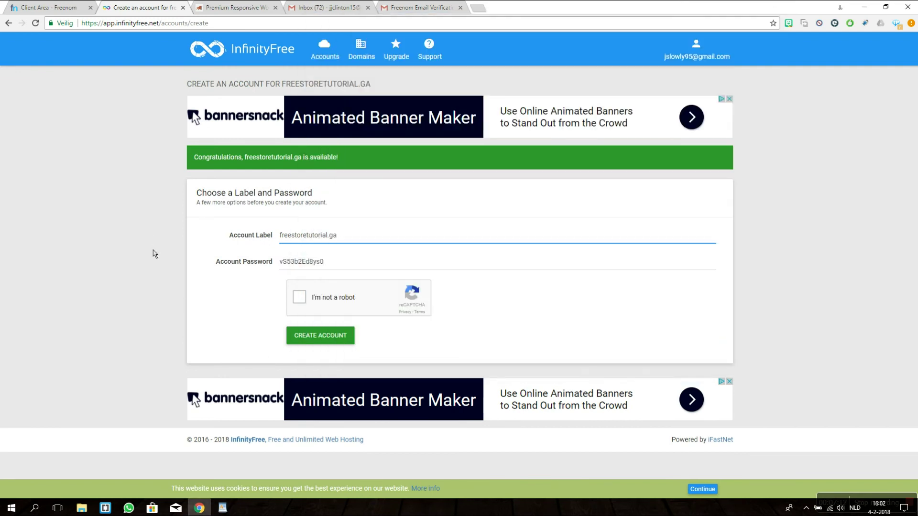
Step: Pass reCAPTCHA, create the hosting account and view it in the client area
click(299, 297)
click(307, 341)
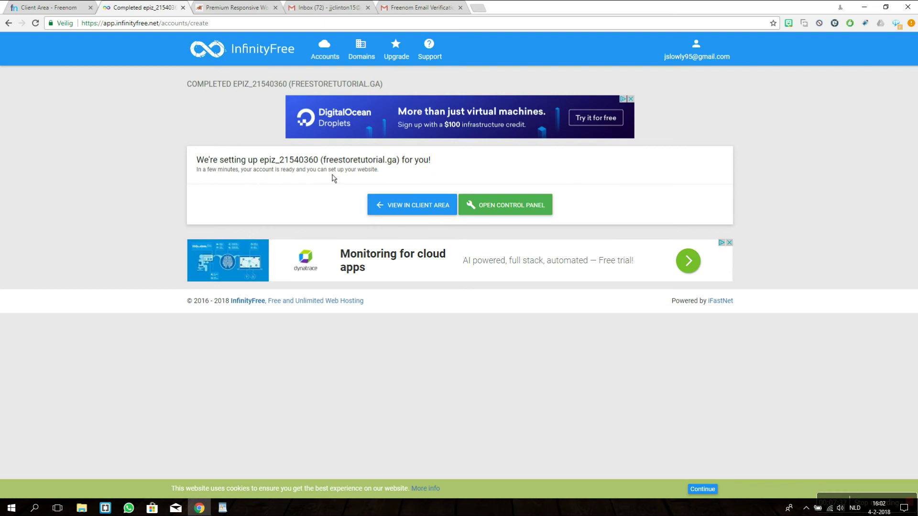
click(400, 215)
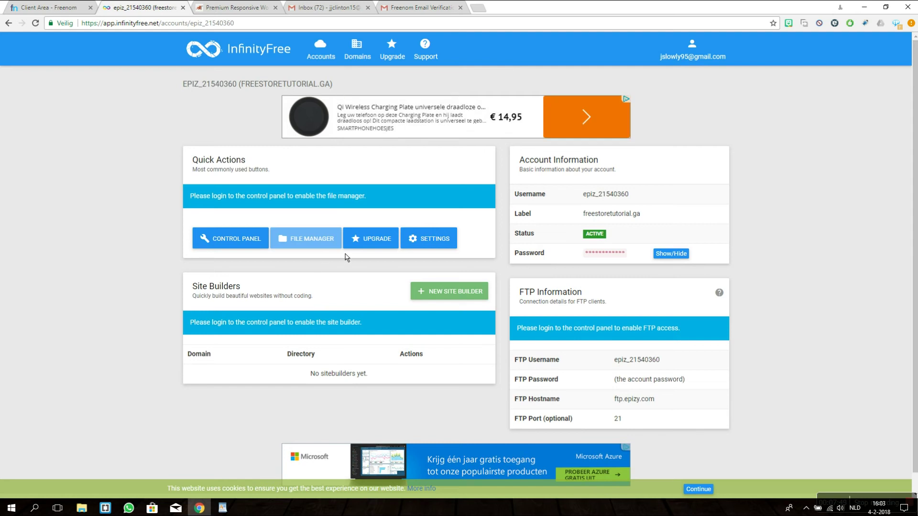
Step: Open the control panel and launch Softaculous Apps Installer by searching 'so'
click(217, 244)
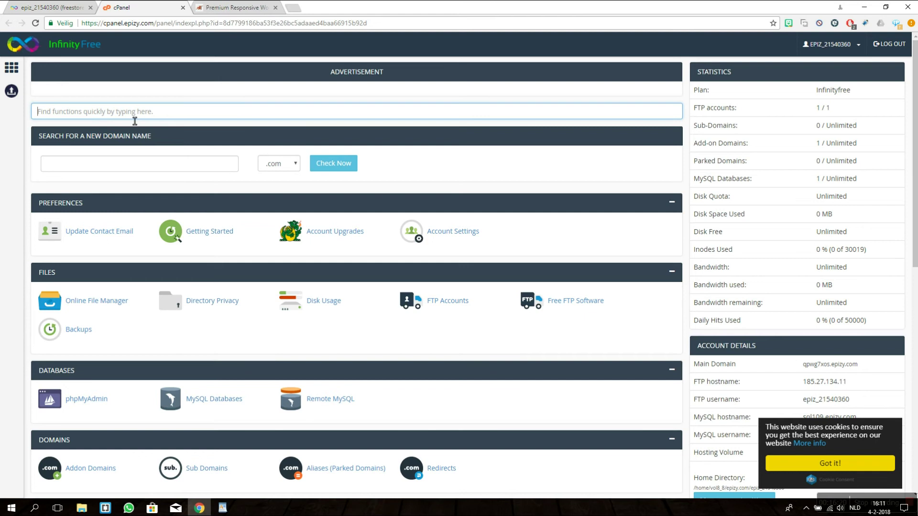
text(soft)
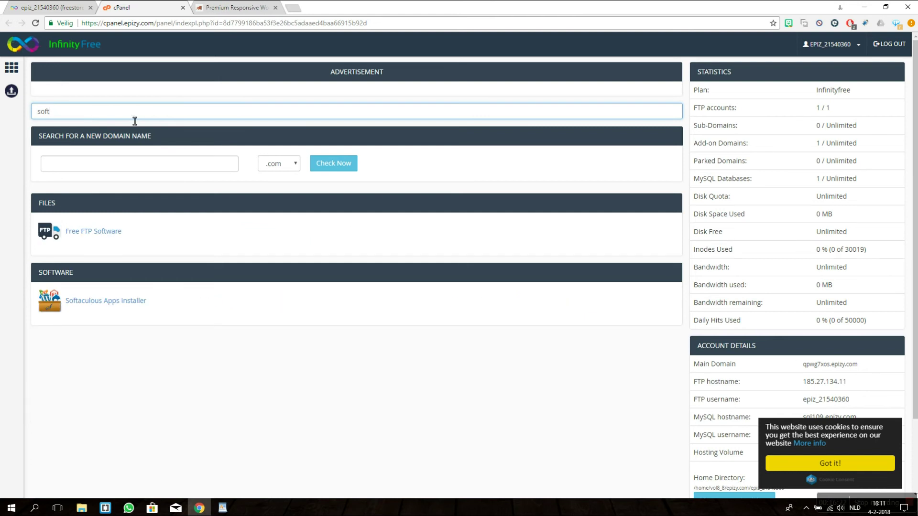
click(120, 305)
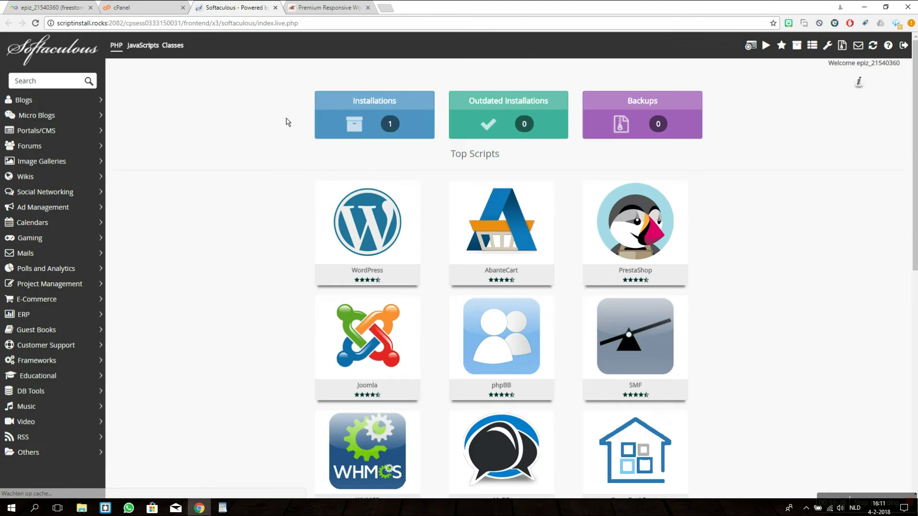
Step: Start a WordPress install and empty the In Directory field so it installs at the root
mouse_move(335, 254)
click(335, 254)
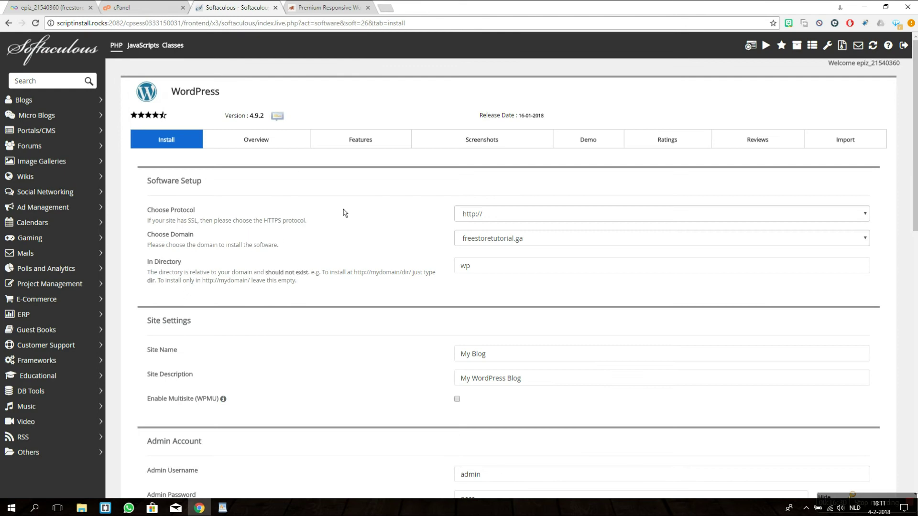
scroll(399, 254, down, 1)
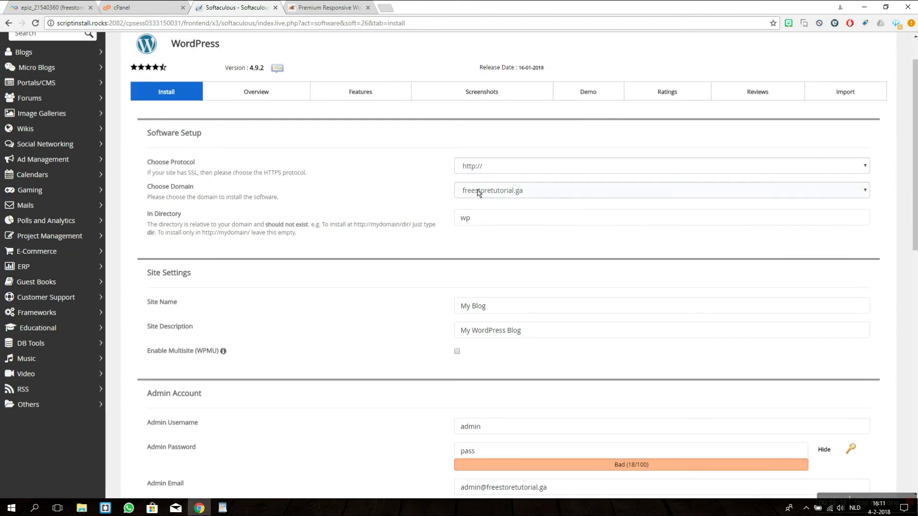
click(500, 225)
drag(499, 225, 359, 234)
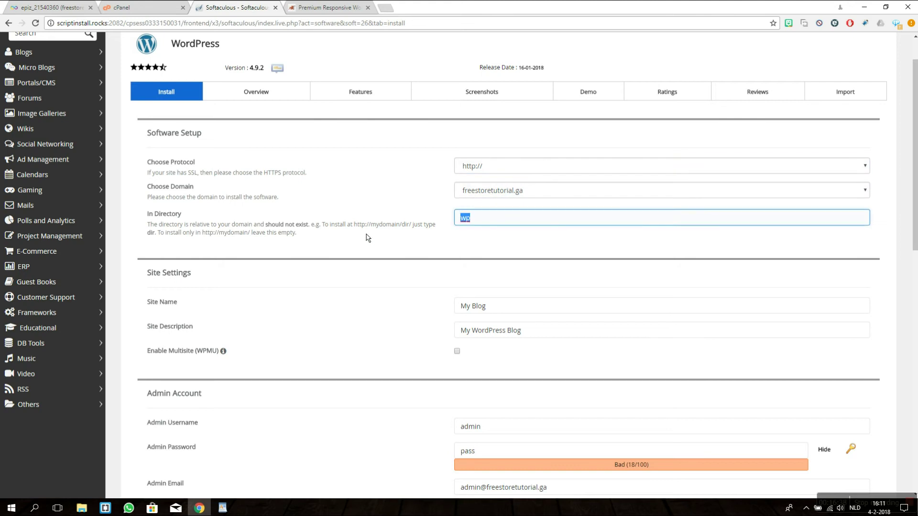
key(BackSpace)
click(359, 246)
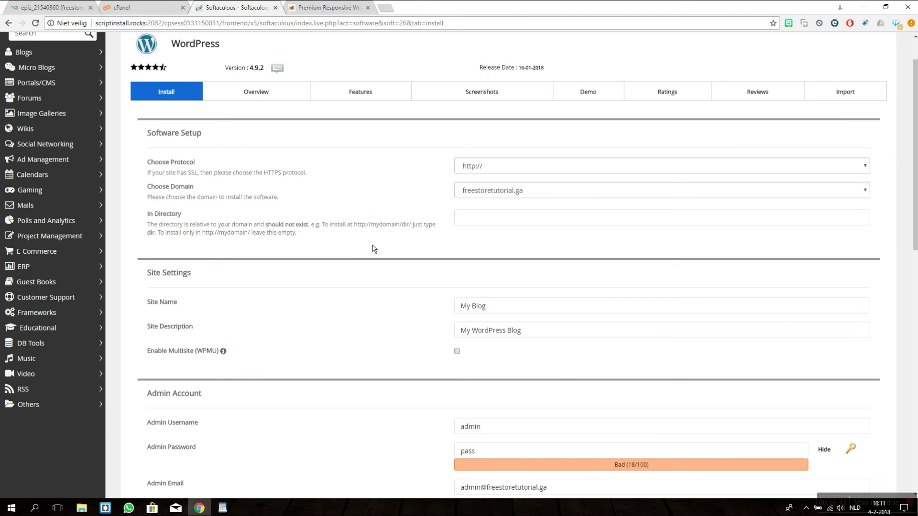
Step: Set Site Name to Freestoretutorial and Site Description to 'My WordPress store'
scroll(371, 272, down, 5)
scroll(375, 260, up, 3)
click(546, 217)
drag(546, 219, 447, 232)
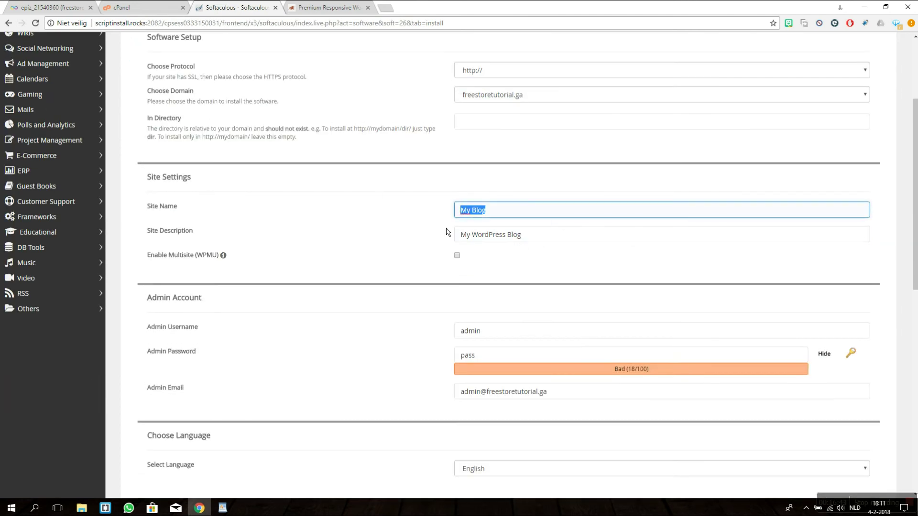
text(Freestoretutorial)
click(525, 240)
double_click(517, 235)
text(store)
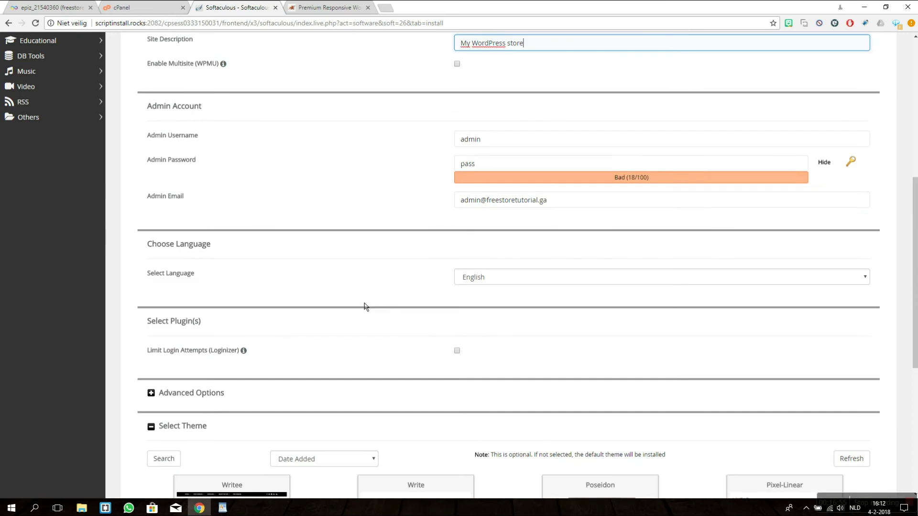
scroll(365, 307, down, 4)
scroll(373, 225, down, 4)
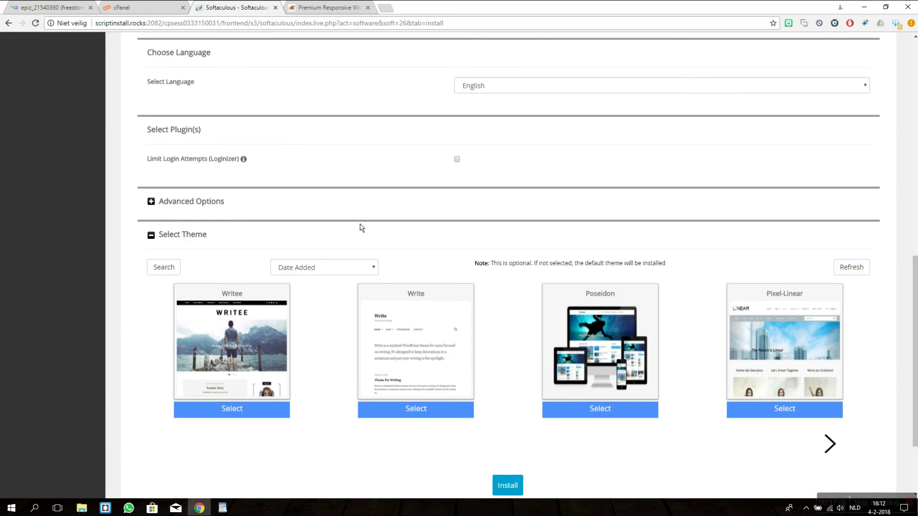
scroll(378, 187, up, 2)
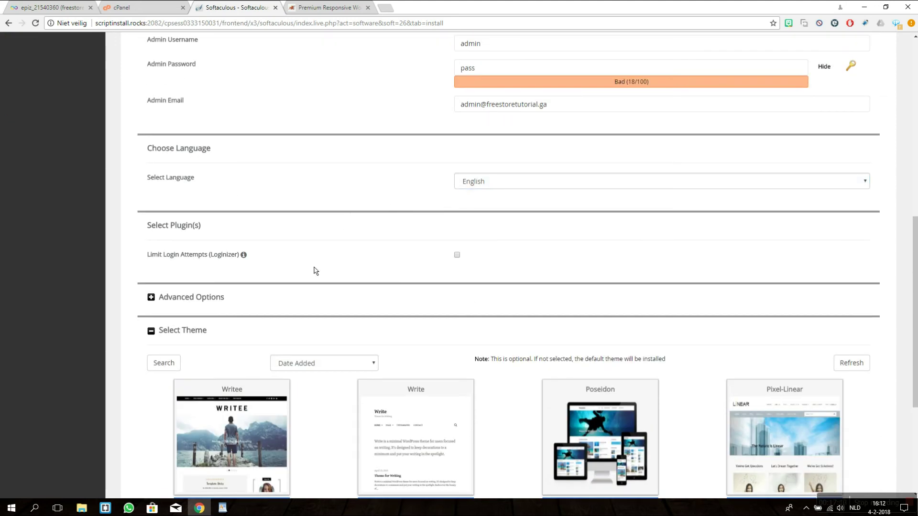
Step: In the advanced options, set the database name to fts
click(151, 297)
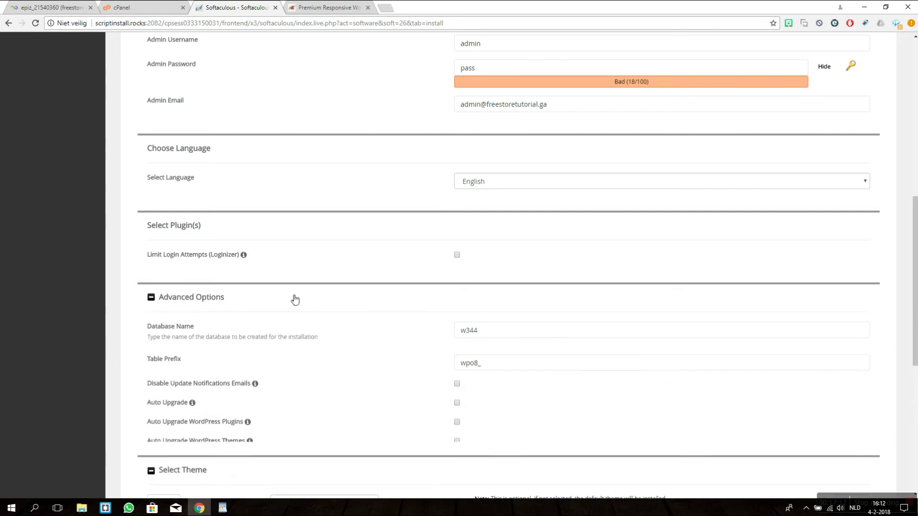
scroll(359, 282, down, 3)
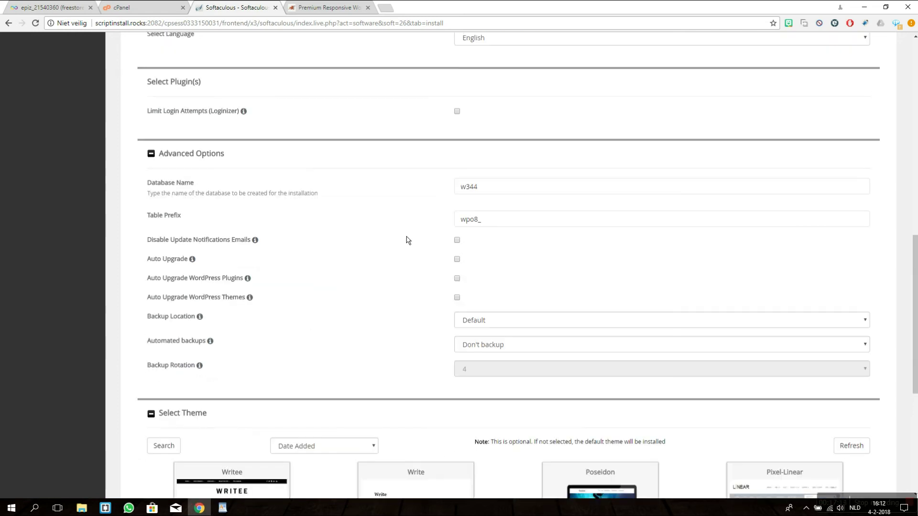
click(510, 195)
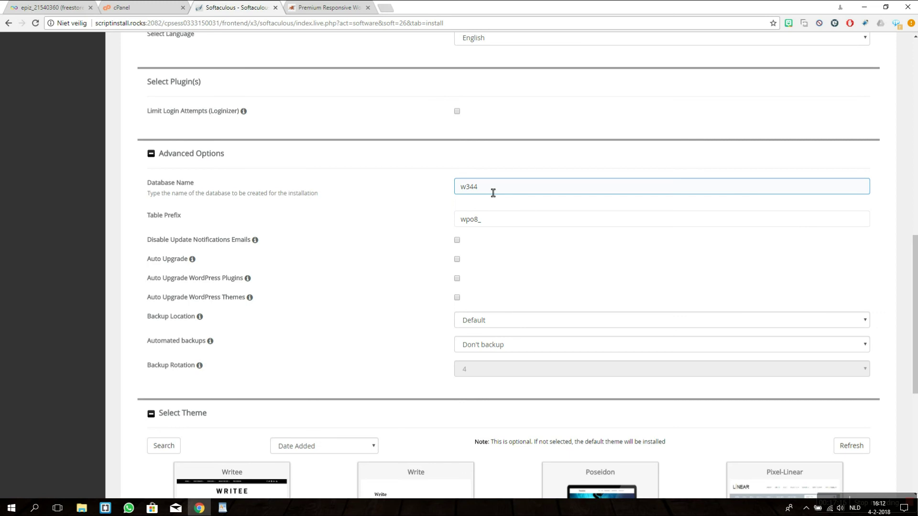
double_click(493, 193)
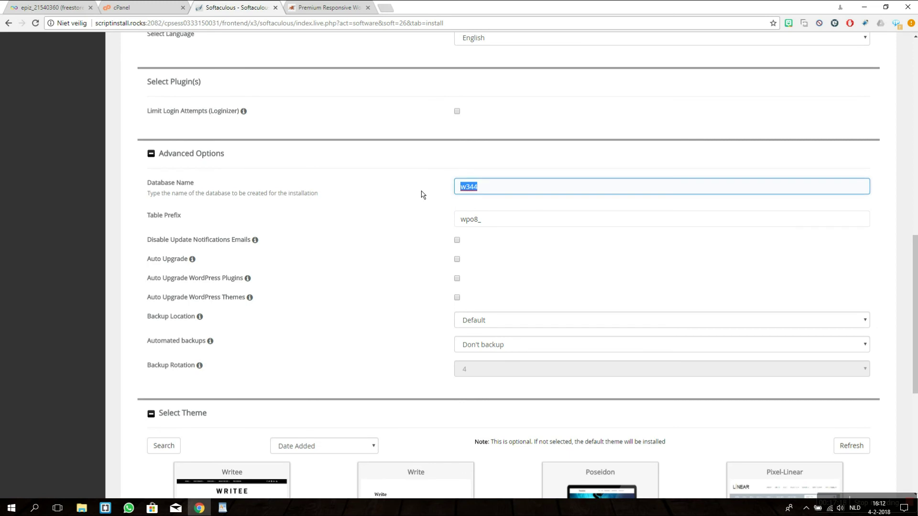
text(fts)
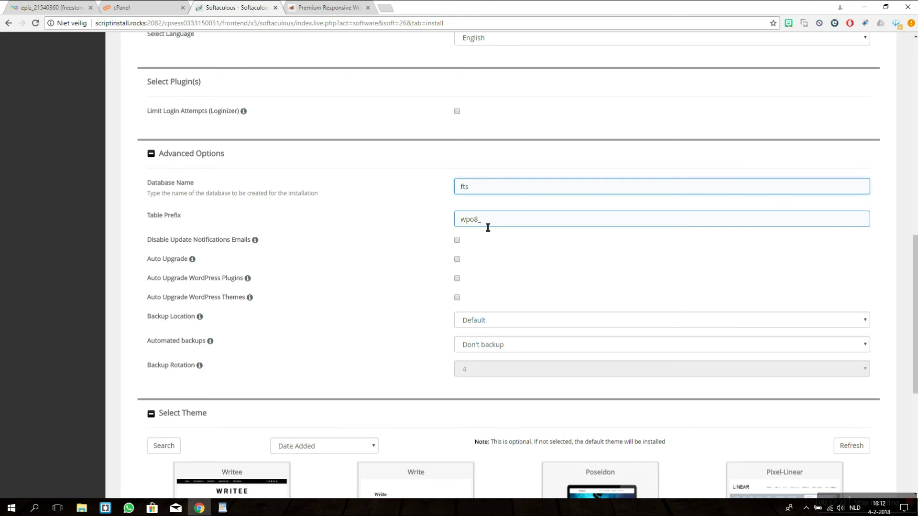
Step: Shorten the table prefix to wp_ and start the WordPress installation
drag(486, 227, 470, 227)
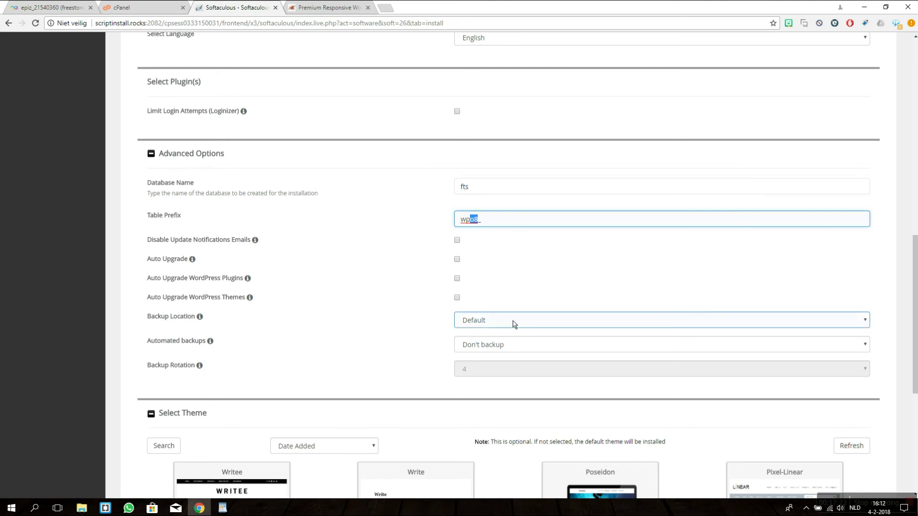
key(BackSpace)
drag(488, 225, 430, 229)
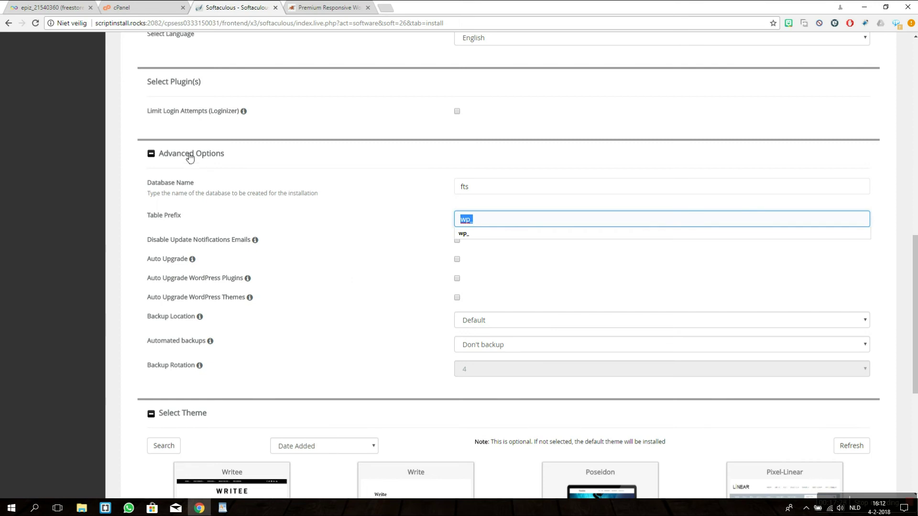
click(189, 155)
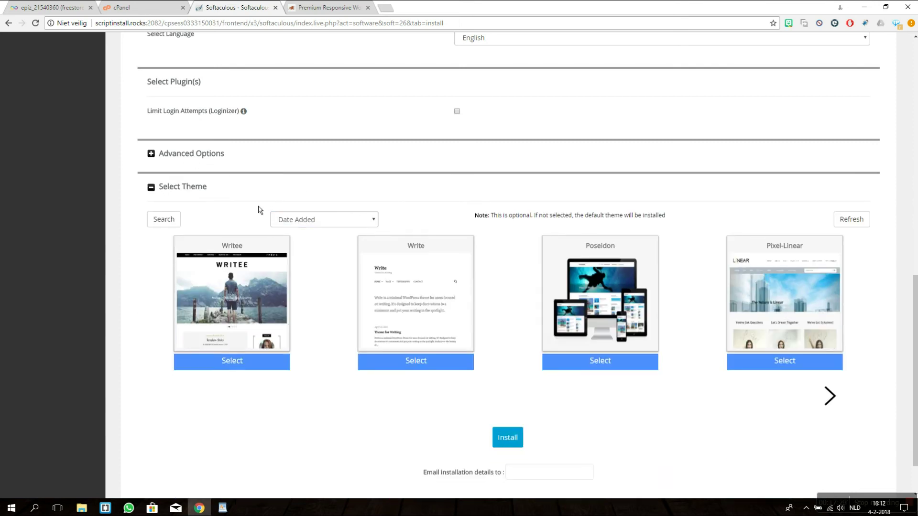
scroll(271, 211, down, 2)
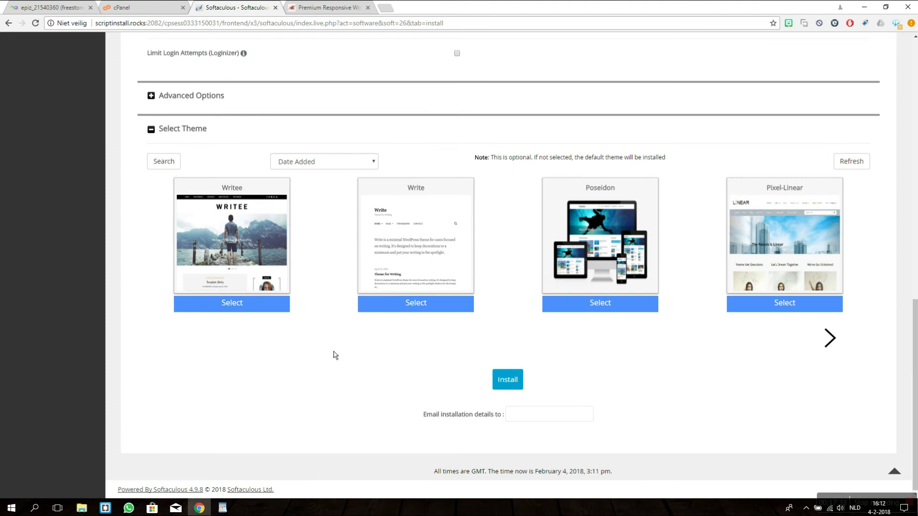
click(506, 380)
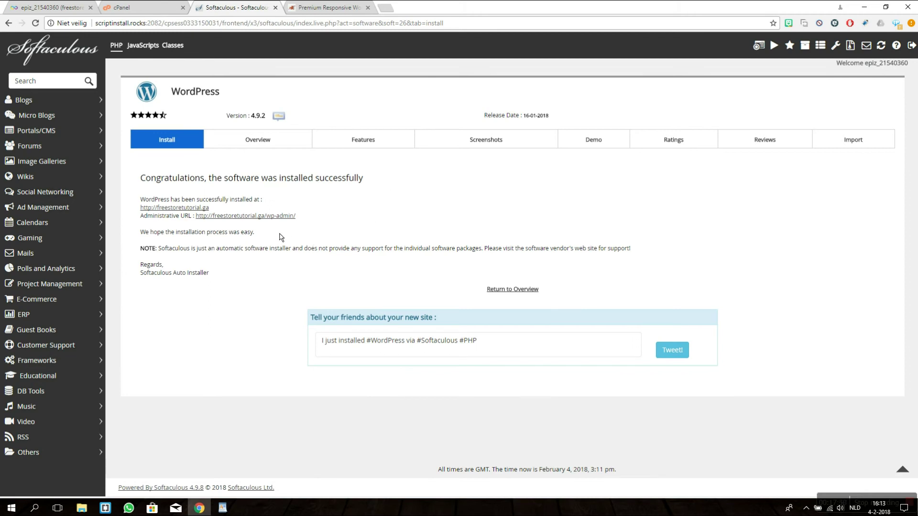
Step: Open the freestoretutorial.ga admin dashboard, look over the live front page, then return to the dashboard
click(280, 217)
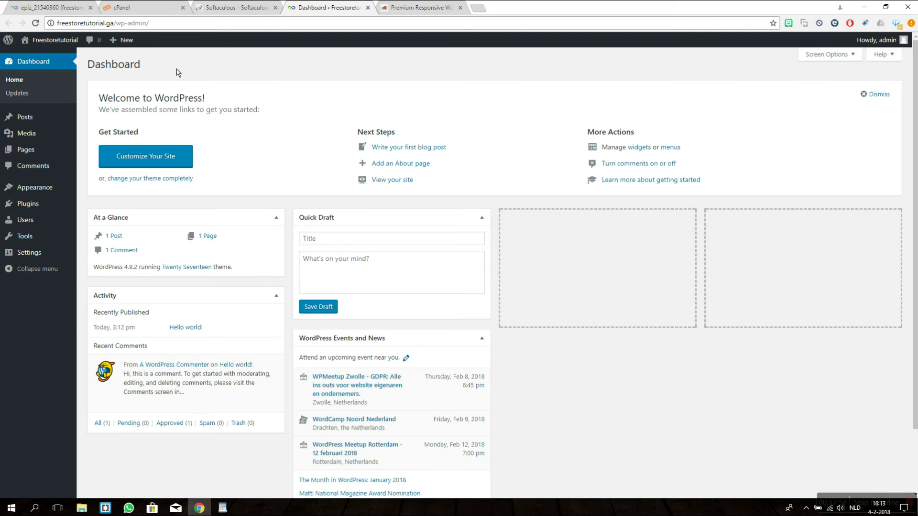
mouse_move(55, 39)
middle_click(38, 56)
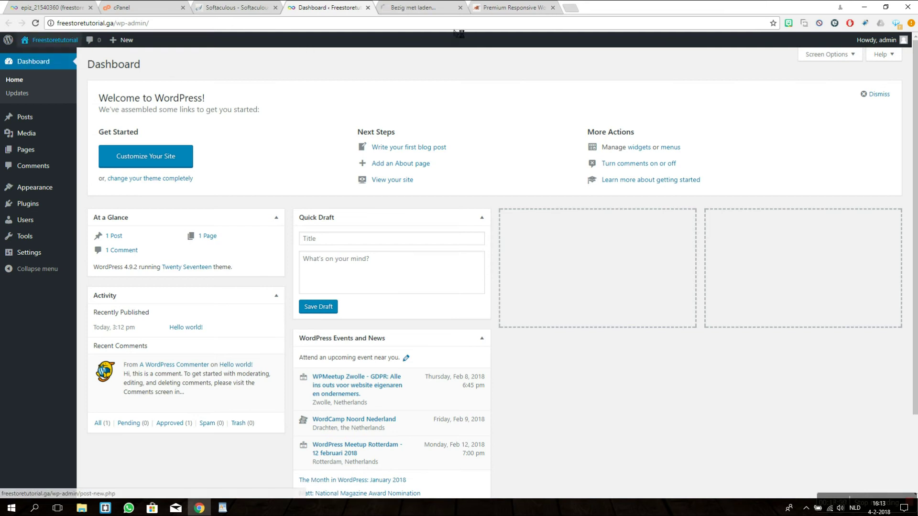
click(433, 8)
scroll(409, 228, down, 10)
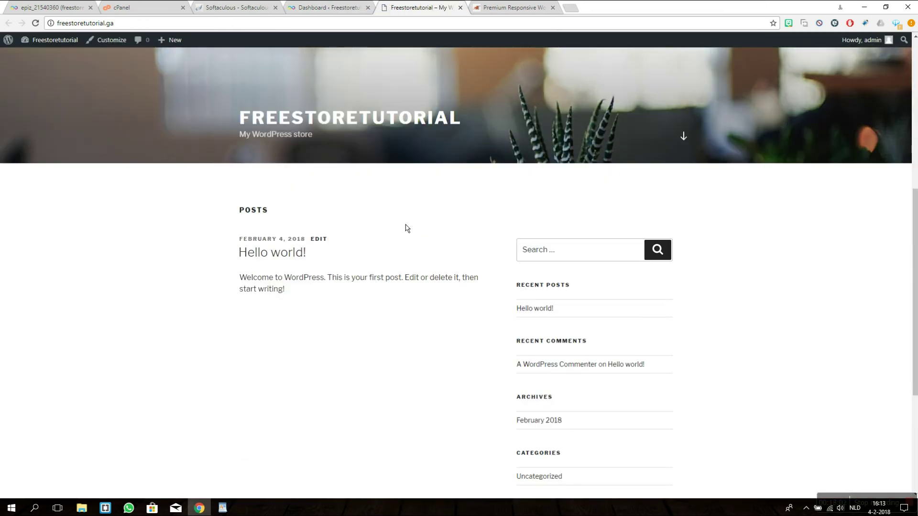
scroll(418, 328, up, 6)
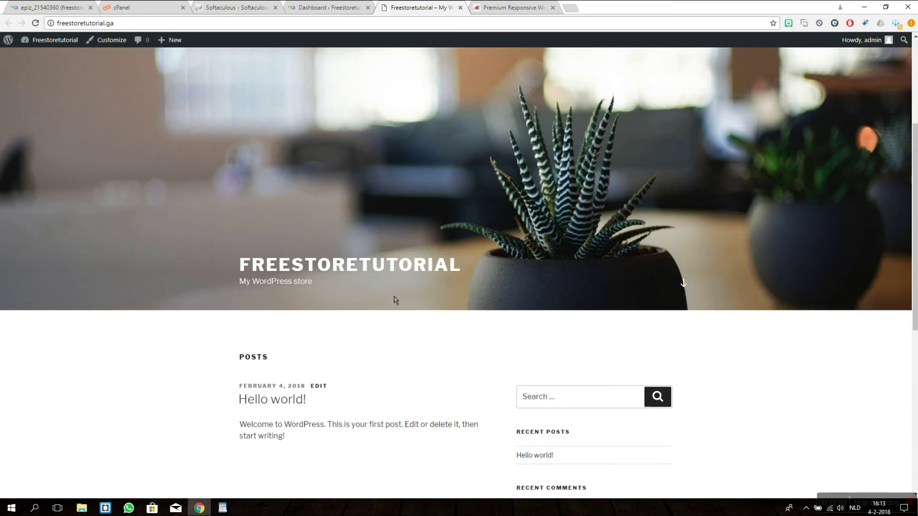
scroll(402, 304, down, 8)
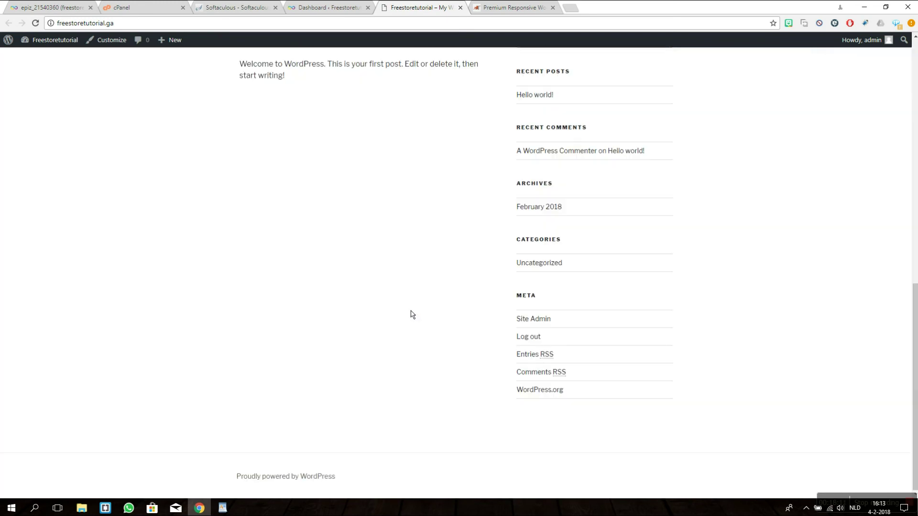
scroll(412, 311, up, 8)
key(ctrl+shift+Tab)
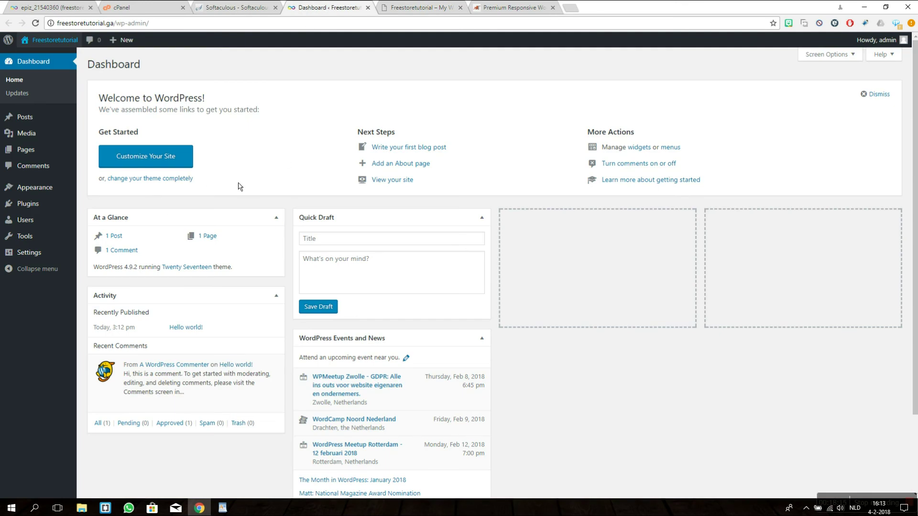
mouse_move(74, 204)
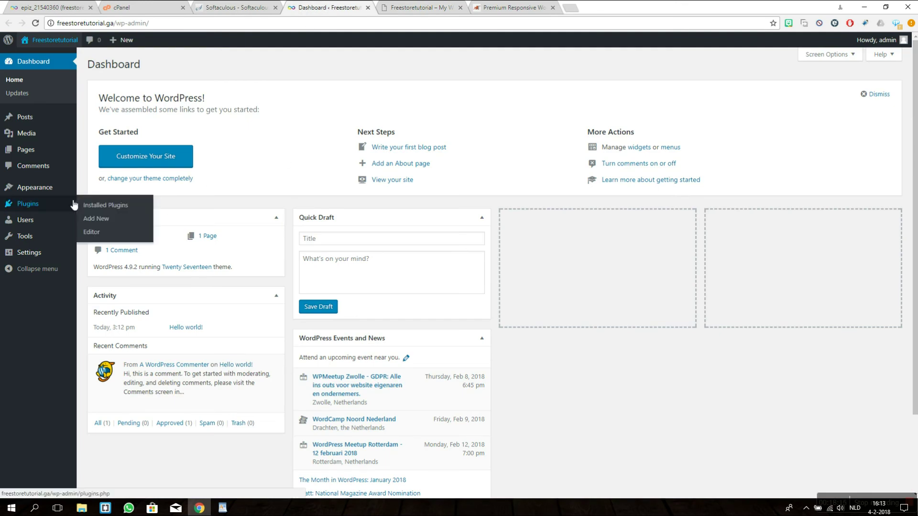
Step: Search the plugin directory for 'woo', then install and activate WooCommerce
click(97, 224)
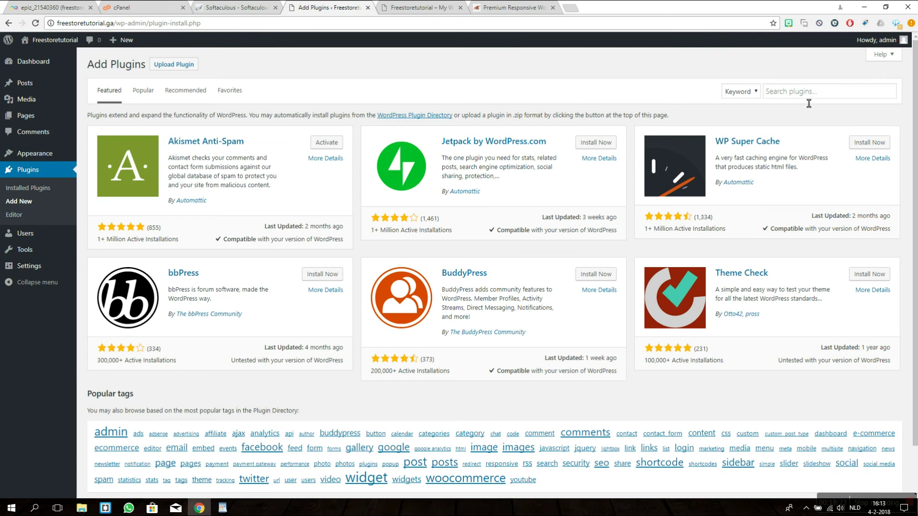
click(802, 98)
text(woocommerce)
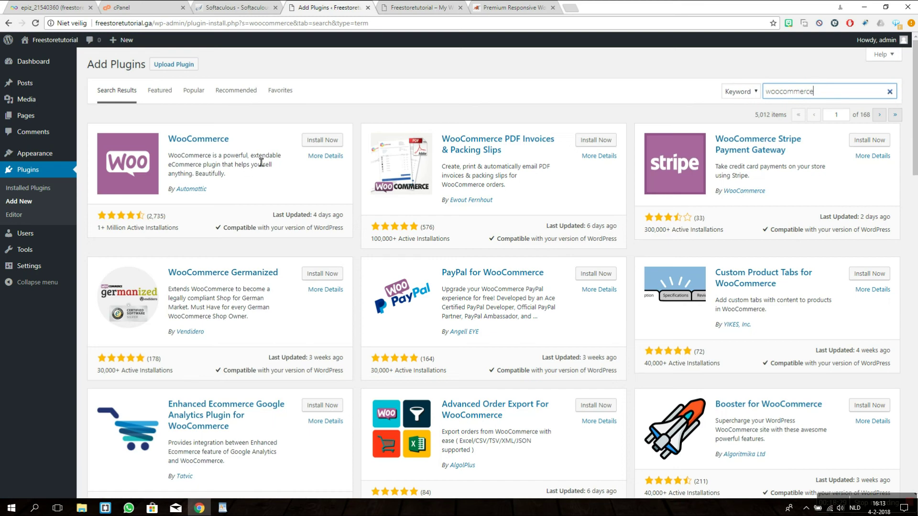
click(326, 143)
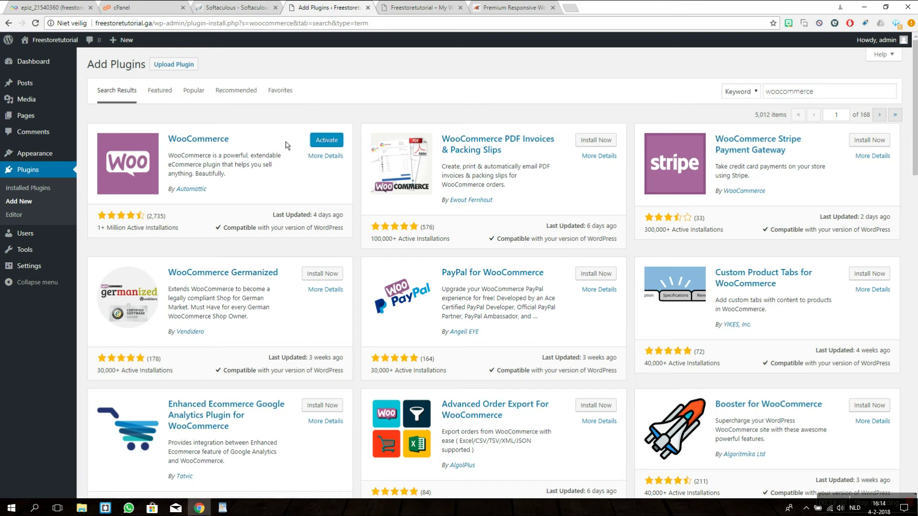
click(325, 140)
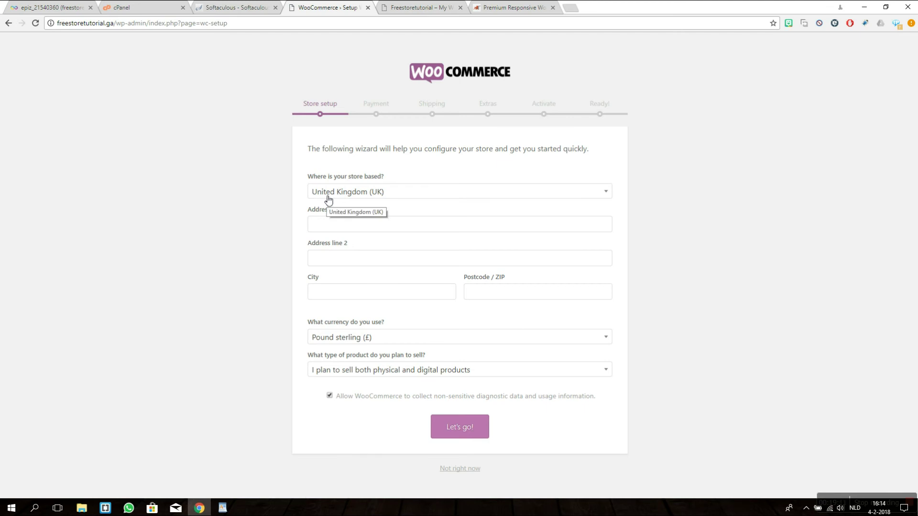
Step: Enter 'FakeAddress' as the store's street address in the setup wizard
click(334, 290)
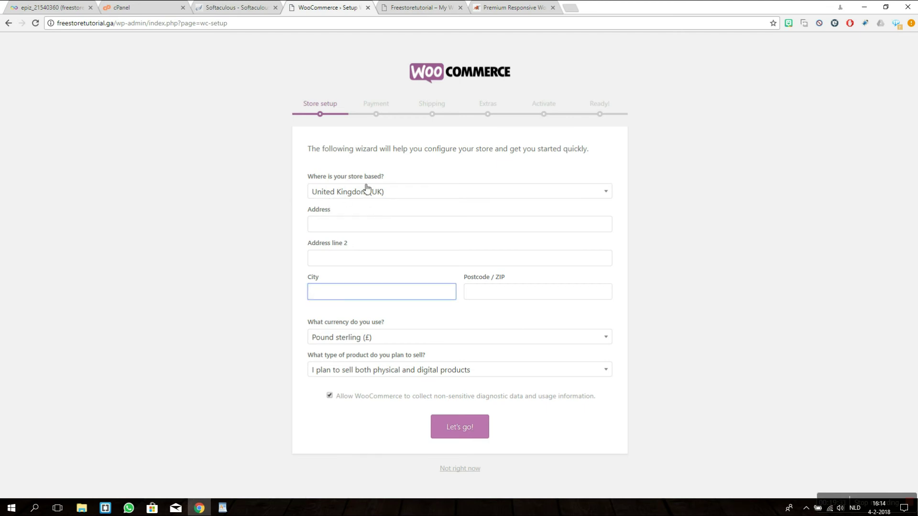
click(348, 231)
click(334, 264)
click(344, 297)
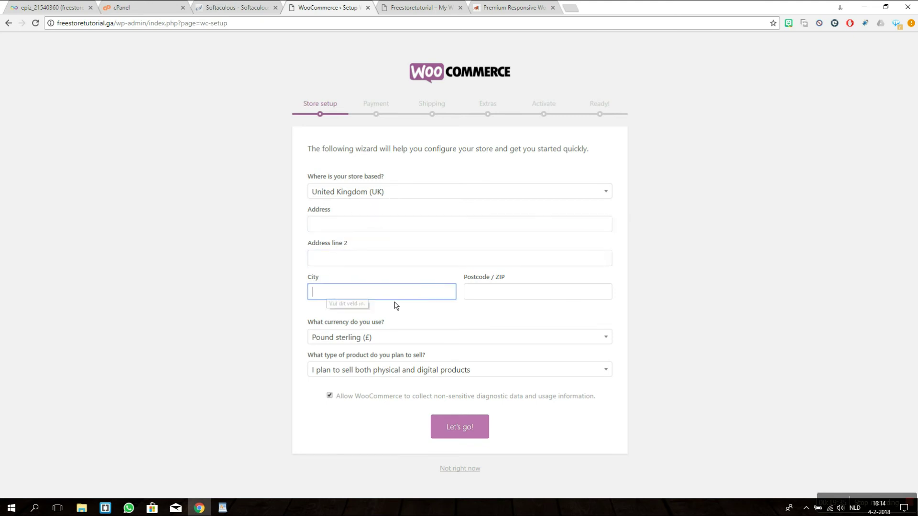
click(502, 299)
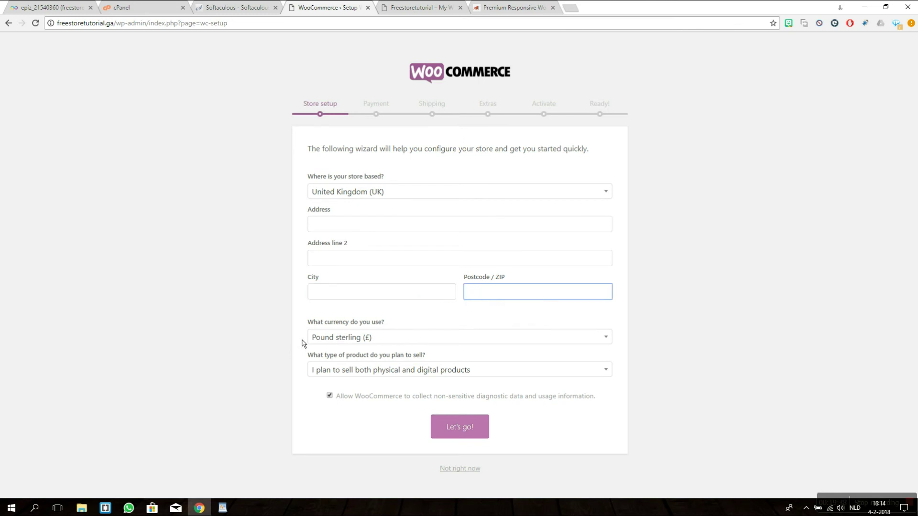
click(331, 337)
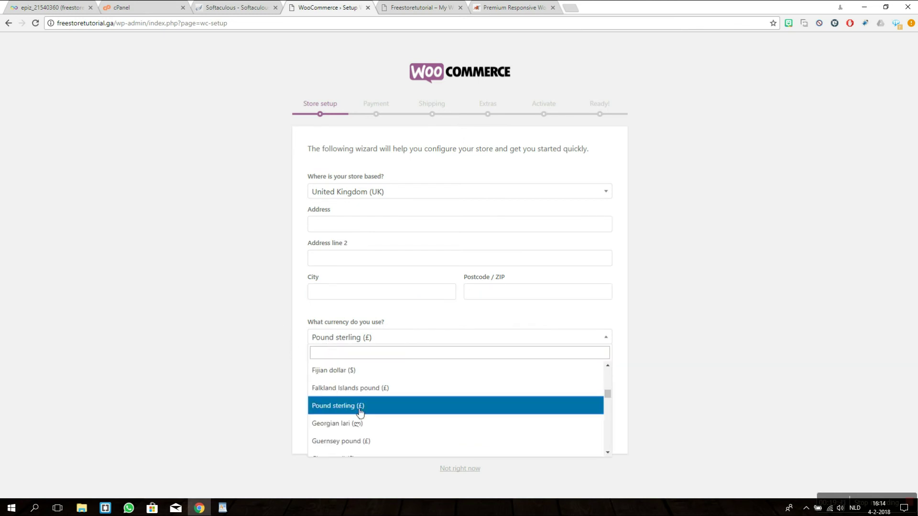
click(199, 384)
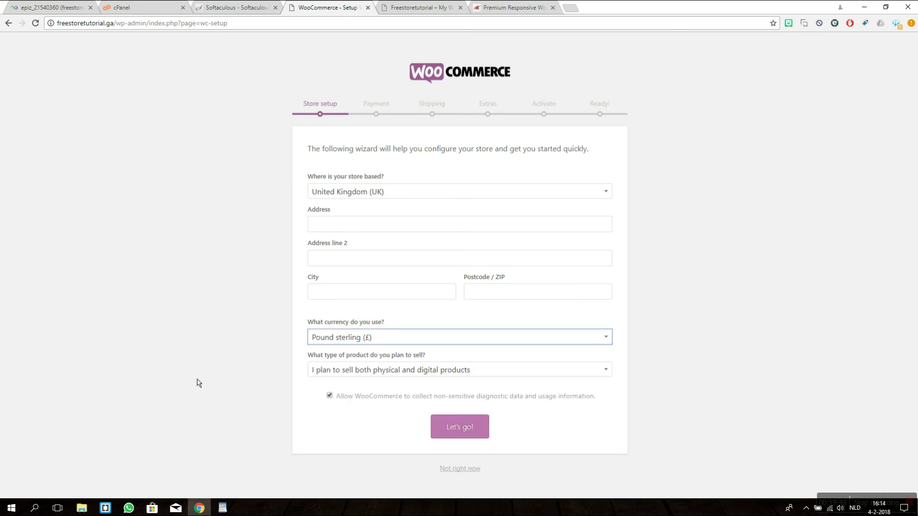
click(345, 229)
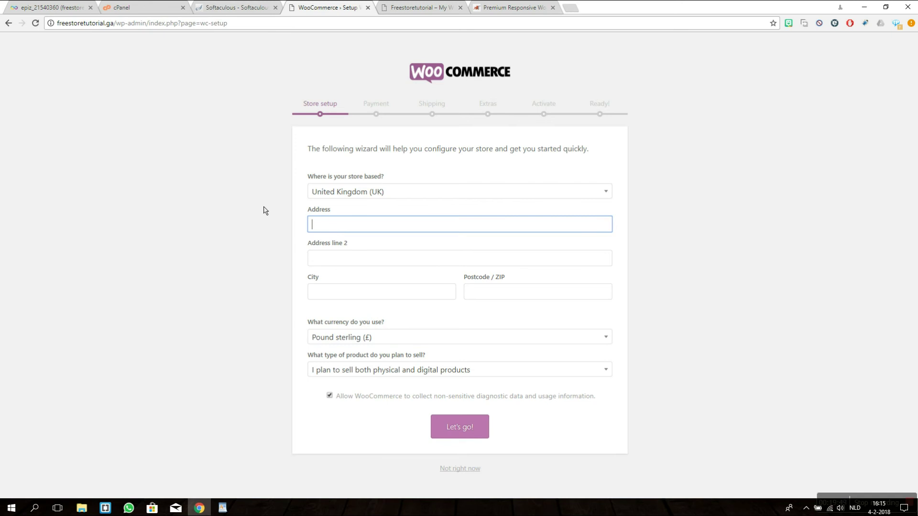
text(FakeAd)
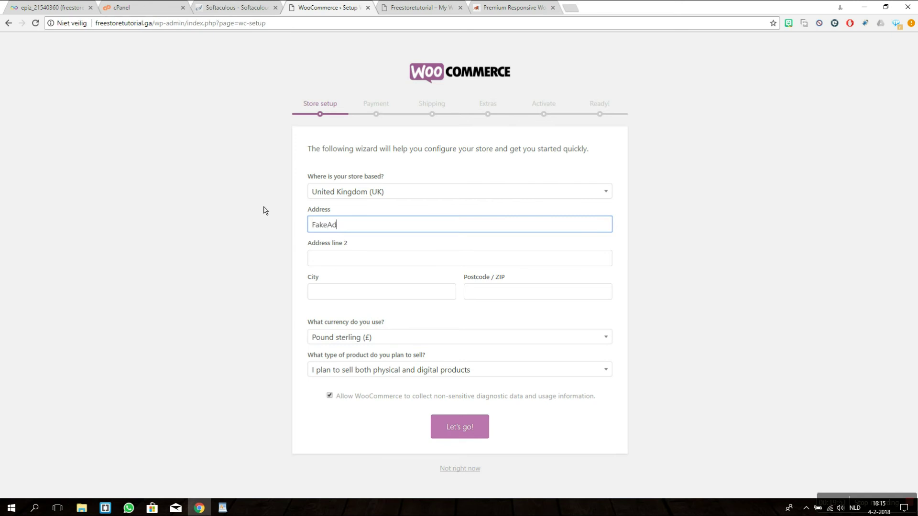
text(dress)
click(326, 263)
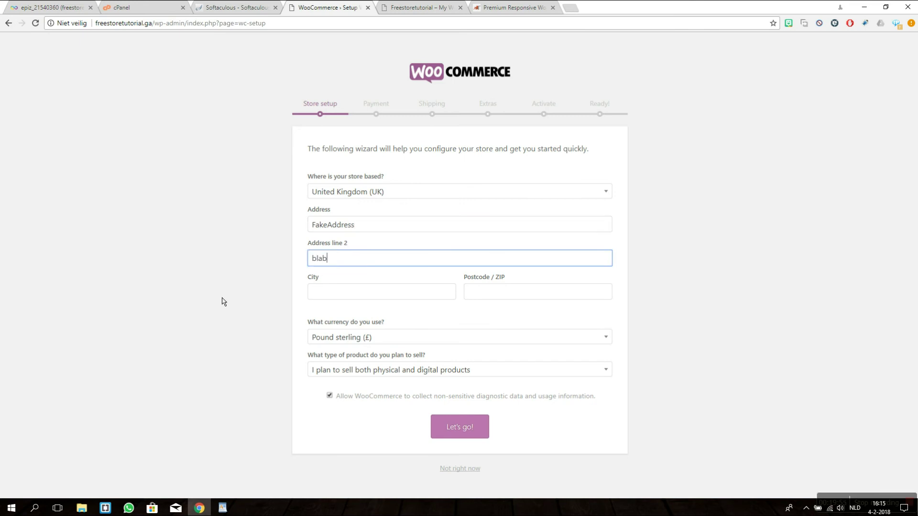
click(349, 293)
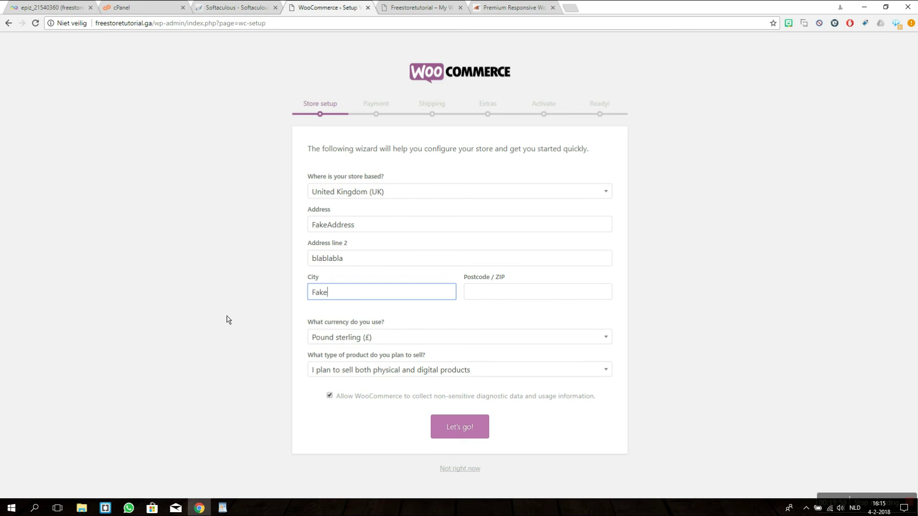
click(549, 300)
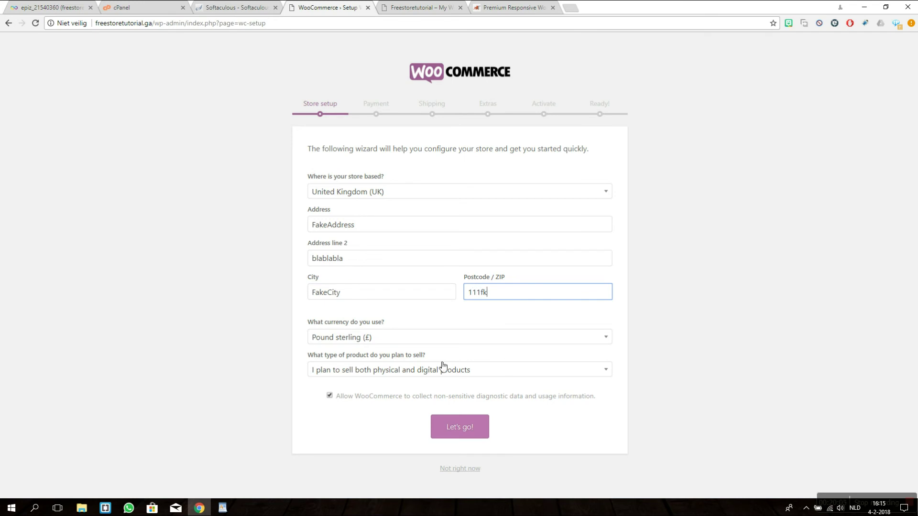
Step: Set the currency to Australian dollar and the location to Australian Capital Territory, Australia
click(430, 338)
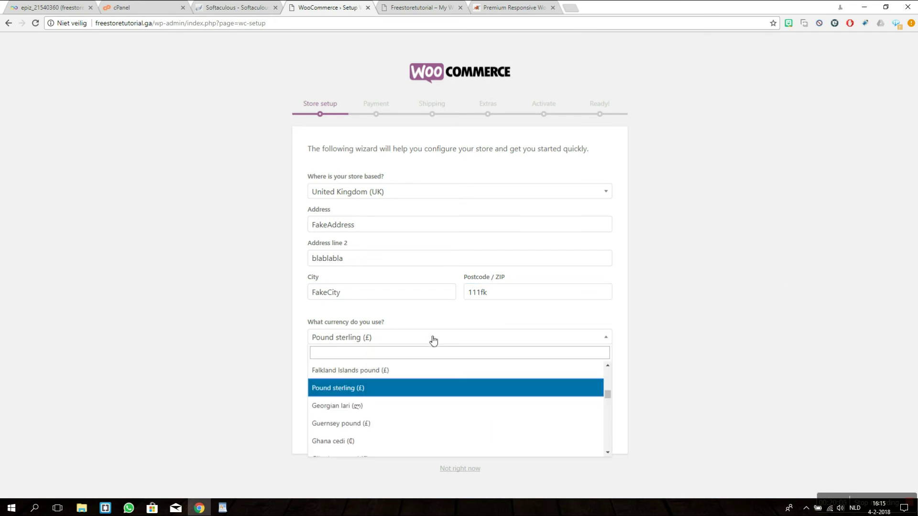
click(376, 354)
text(dollar)
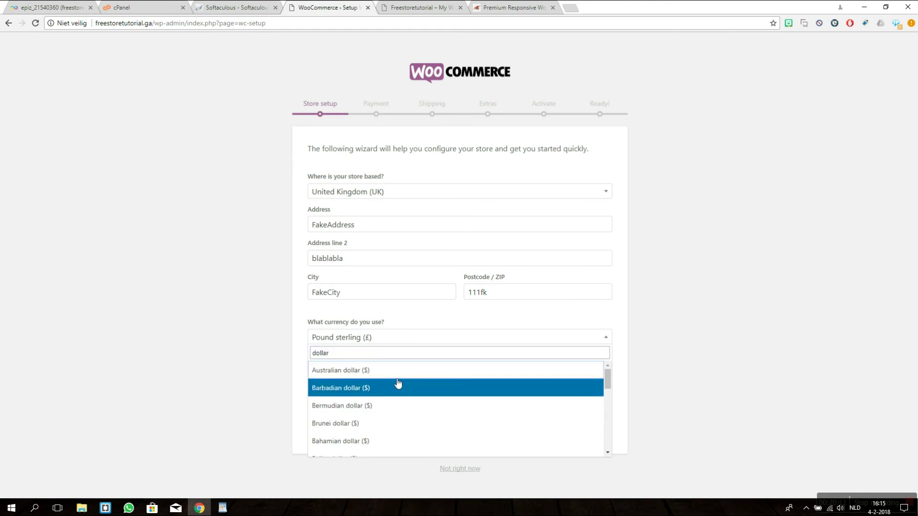
click(389, 376)
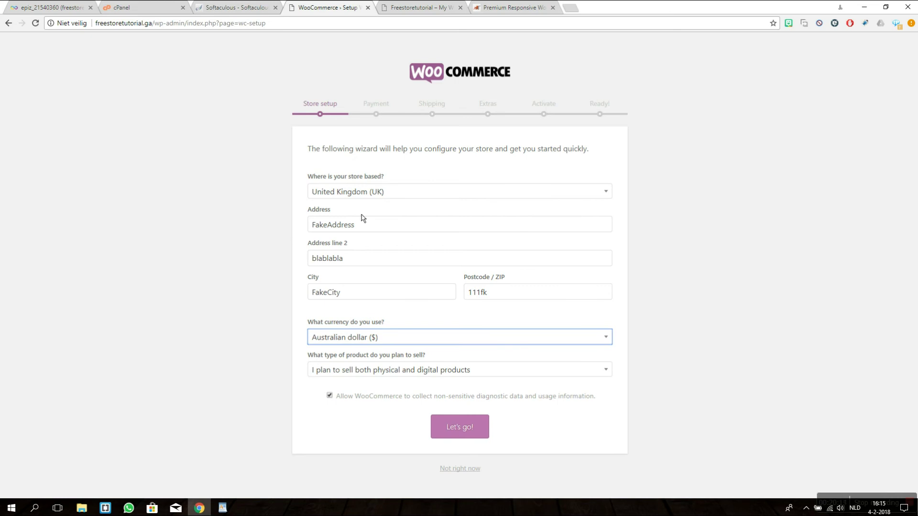
click(375, 196)
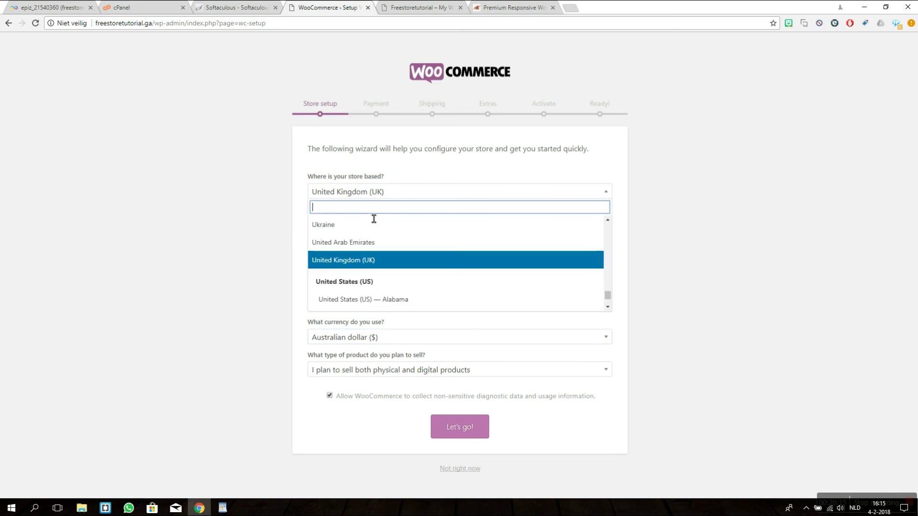
text(aust)
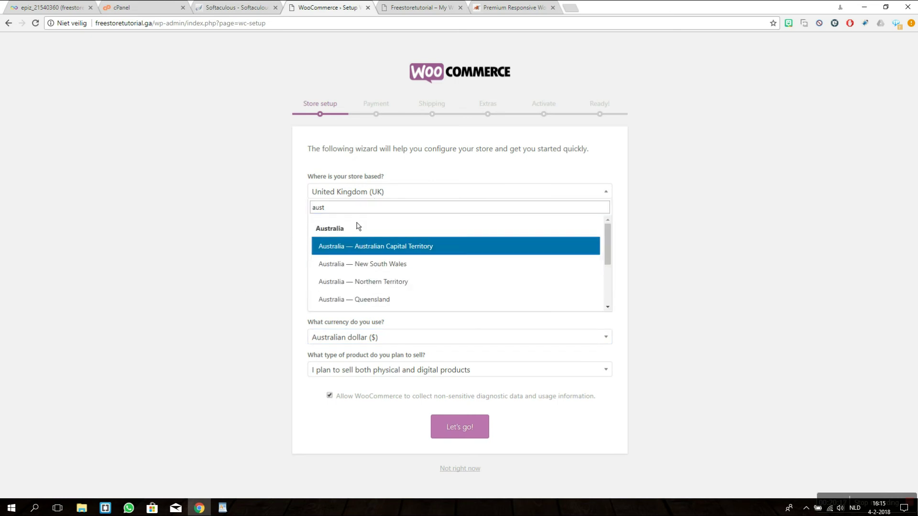
click(348, 247)
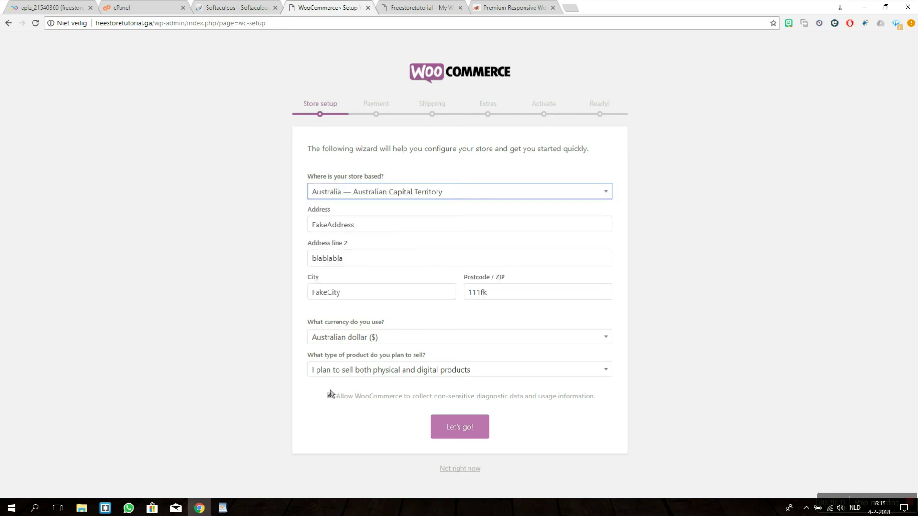
Step: Choose to sell physical products only and confirm the store details
click(368, 373)
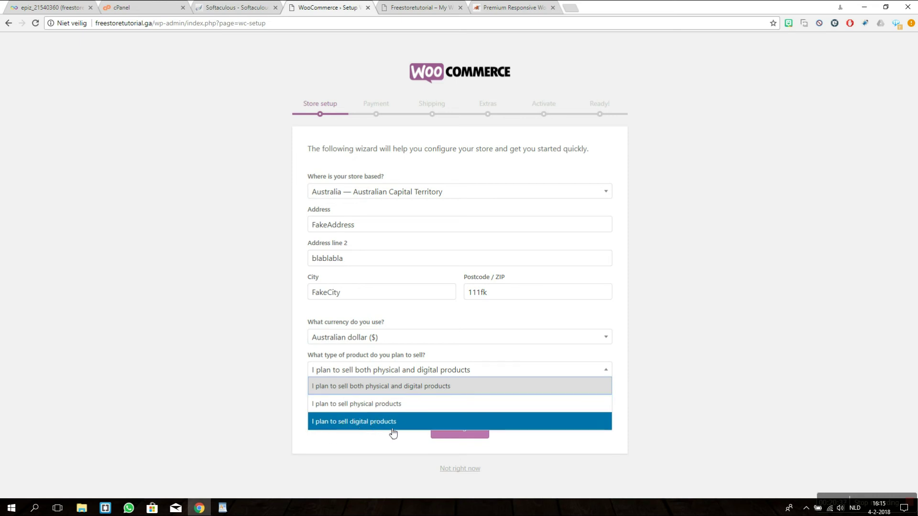
click(329, 407)
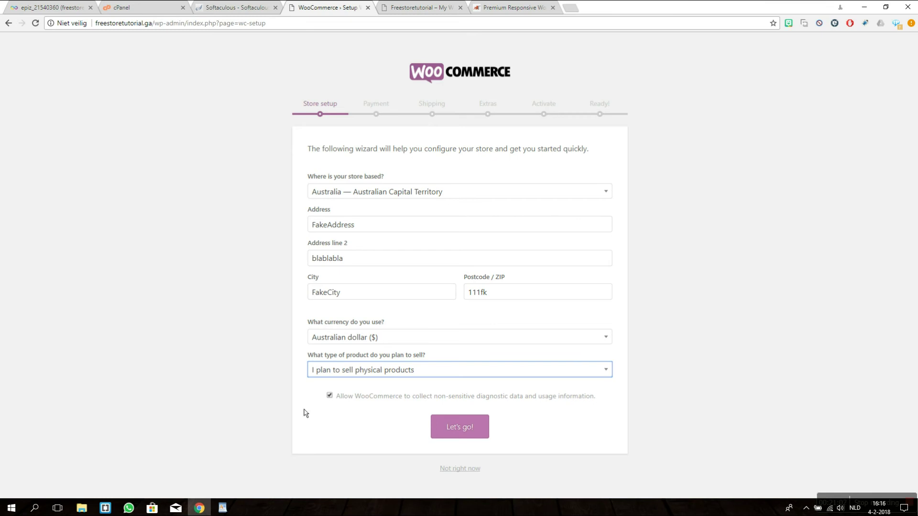
click(462, 433)
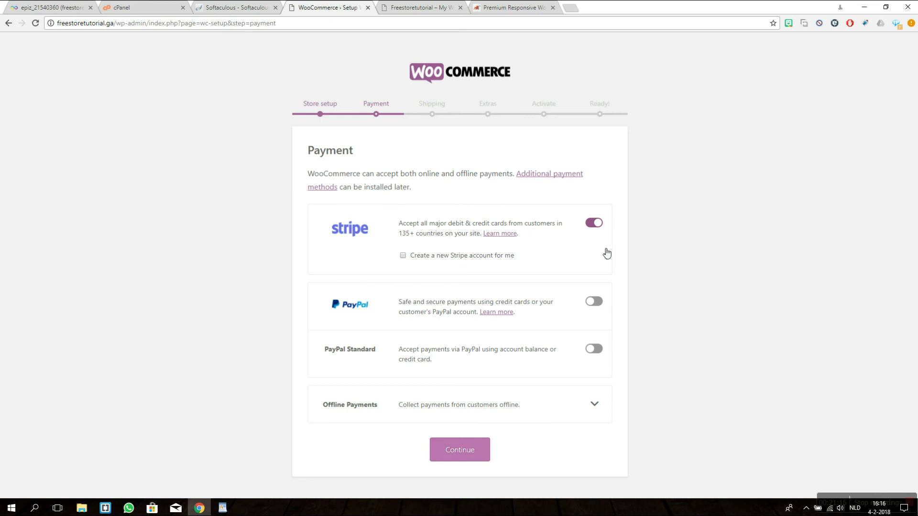
Step: Turn off Stripe, turn on PayPal, and save the payment choices
click(600, 224)
click(596, 280)
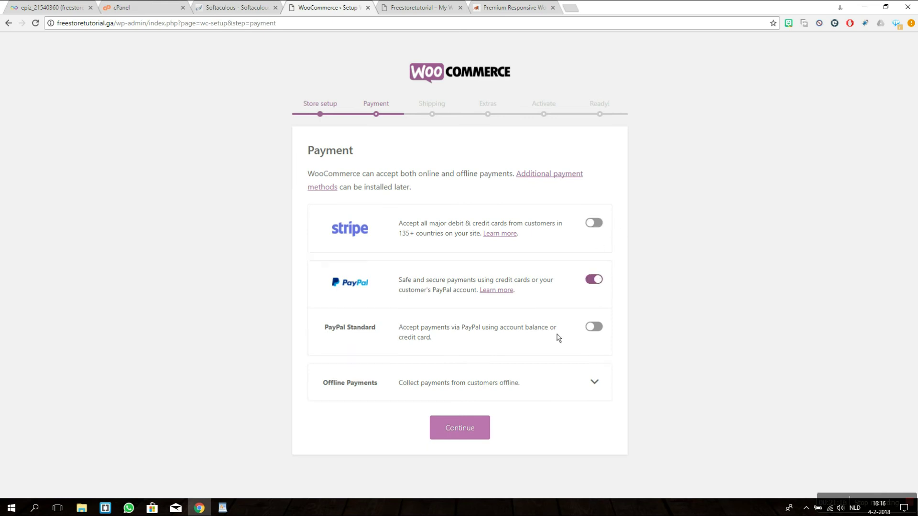
click(459, 433)
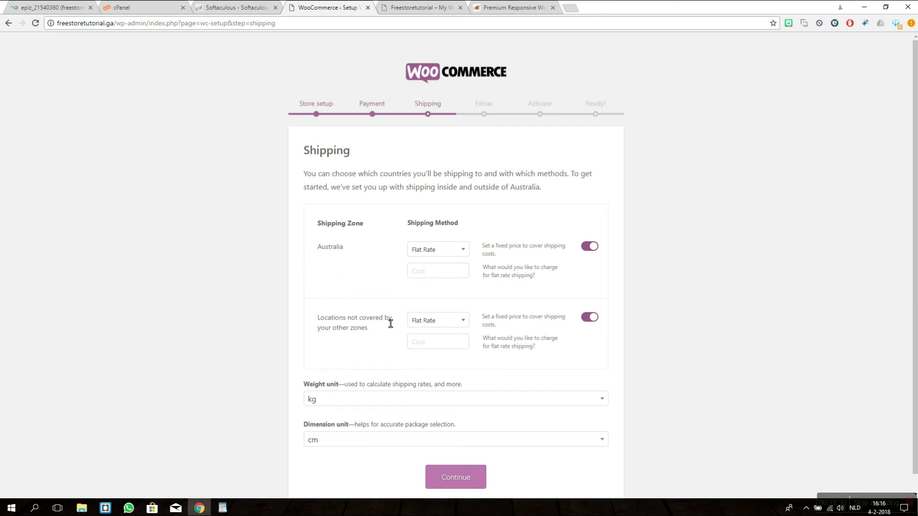
Step: Set Australia's flat-rate shipping to 5 and disable shipping to uncovered locations
click(424, 276)
text(5)
click(264, 322)
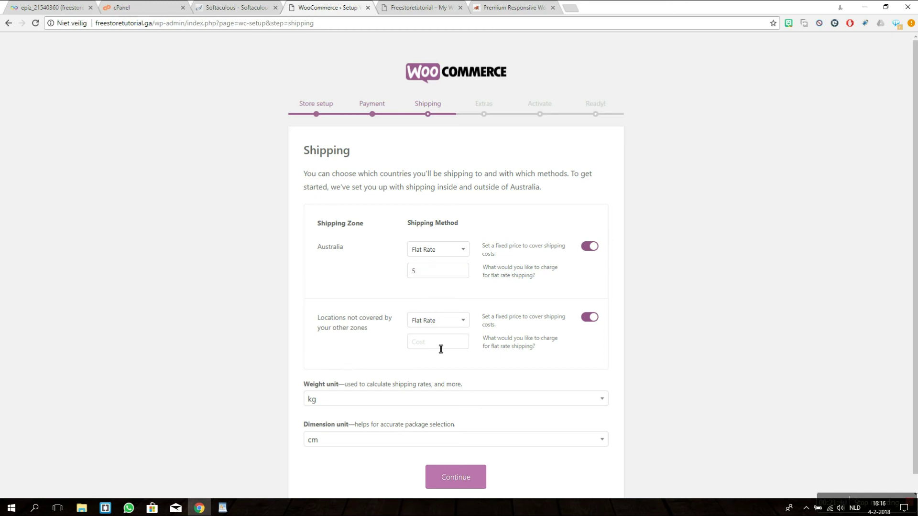
click(593, 319)
scroll(268, 388, down, 1)
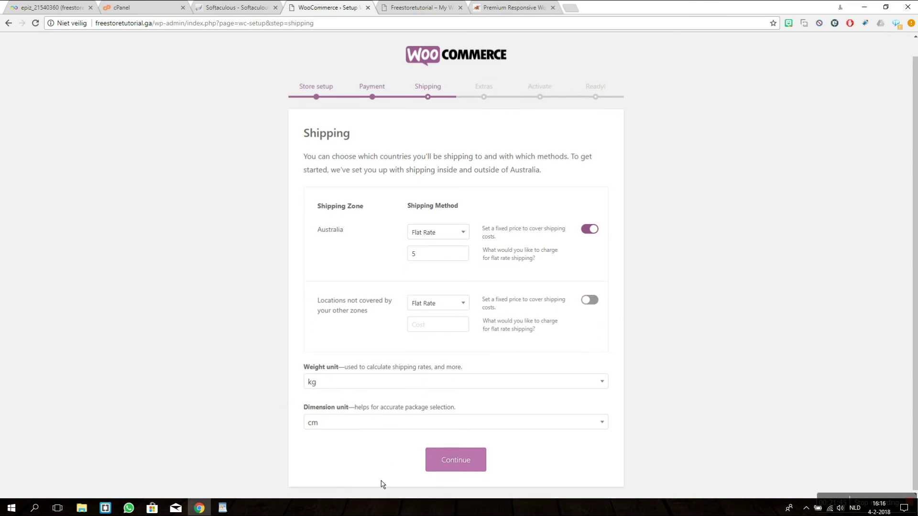
click(442, 467)
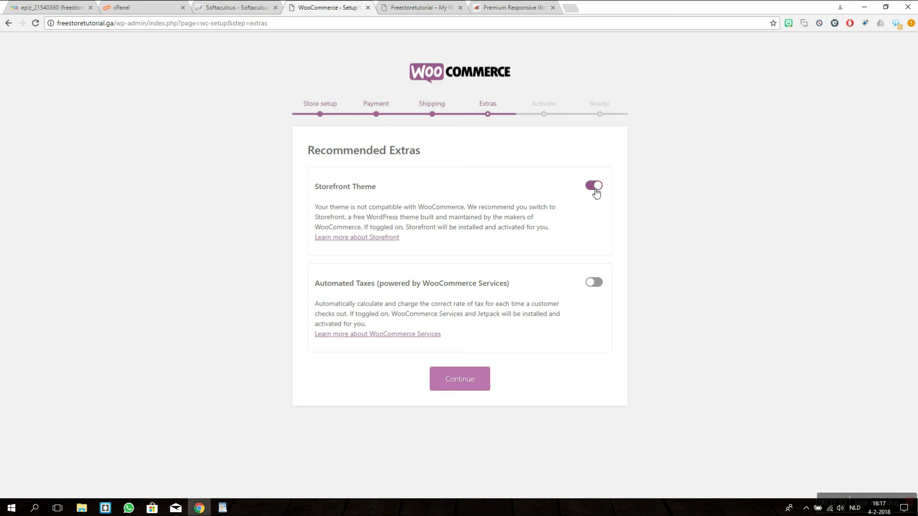
Step: Skip the Storefront theme and Jetpack connection, then return to the WordPress dashboard
click(595, 188)
click(473, 381)
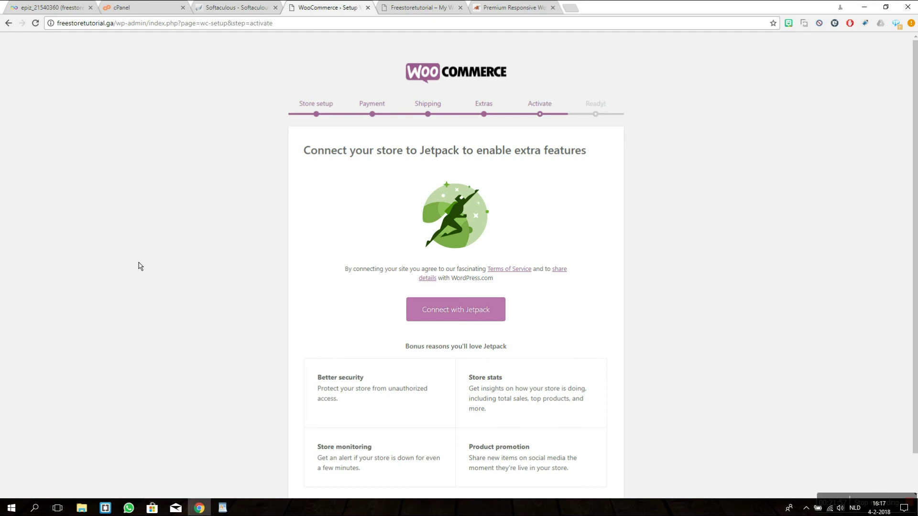
scroll(189, 269, down, 1)
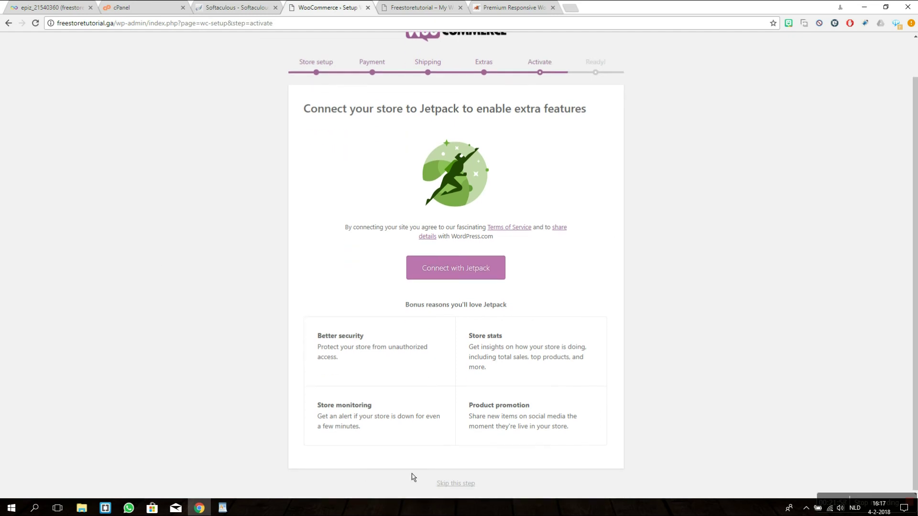
click(454, 484)
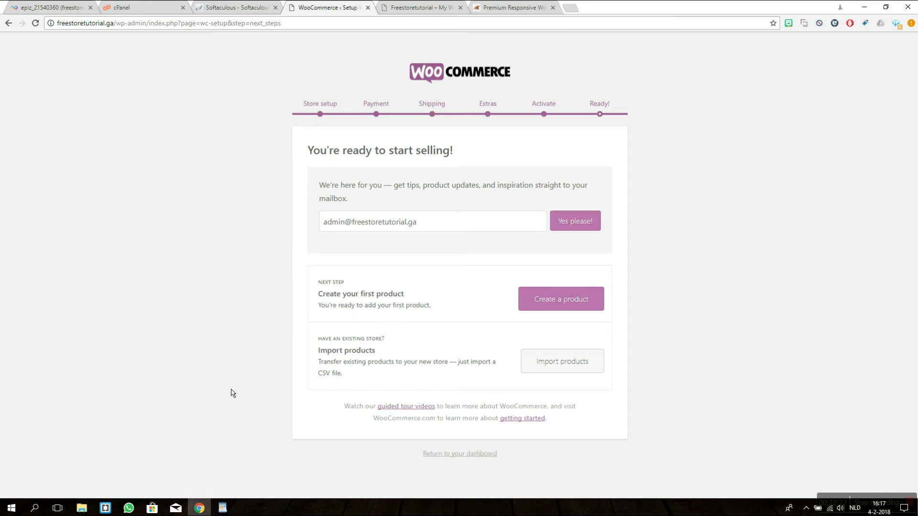
click(444, 459)
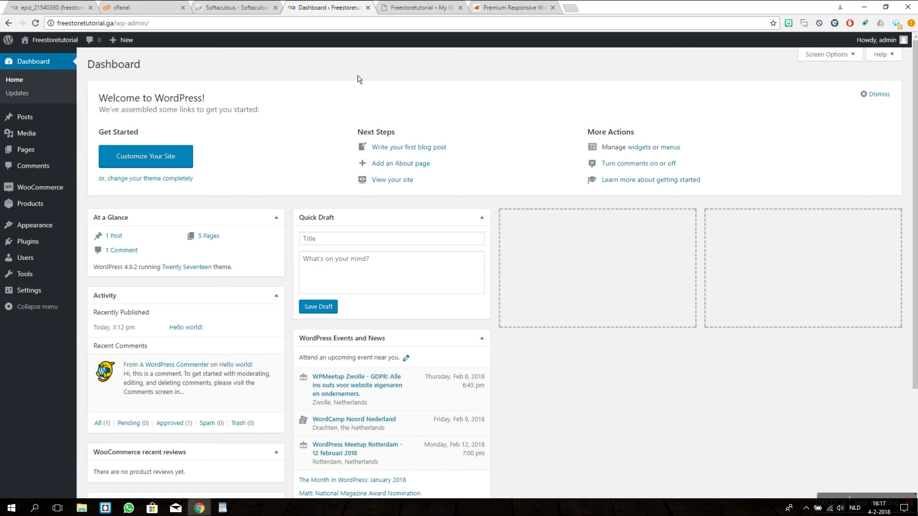
Step: View the live Freestoretutorial front page, then switch to the ThemeGrill site
click(428, 6)
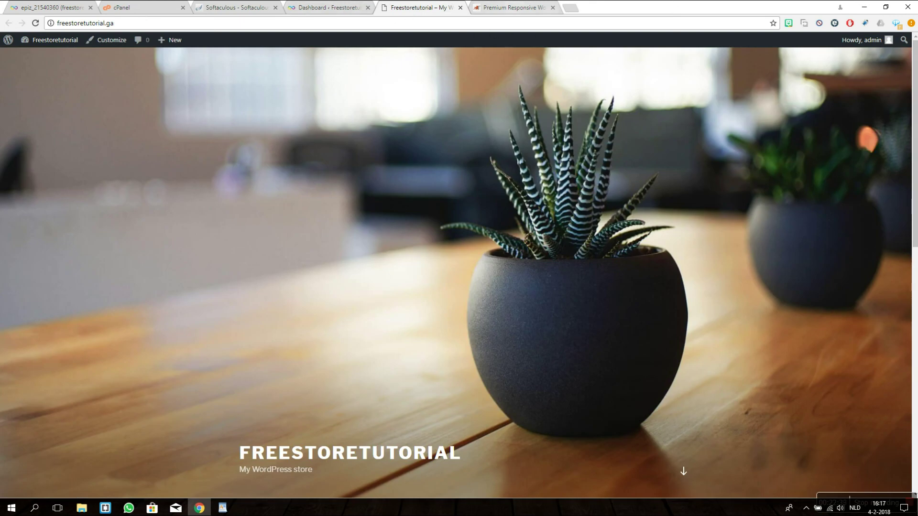
key(ctrl+Tab)
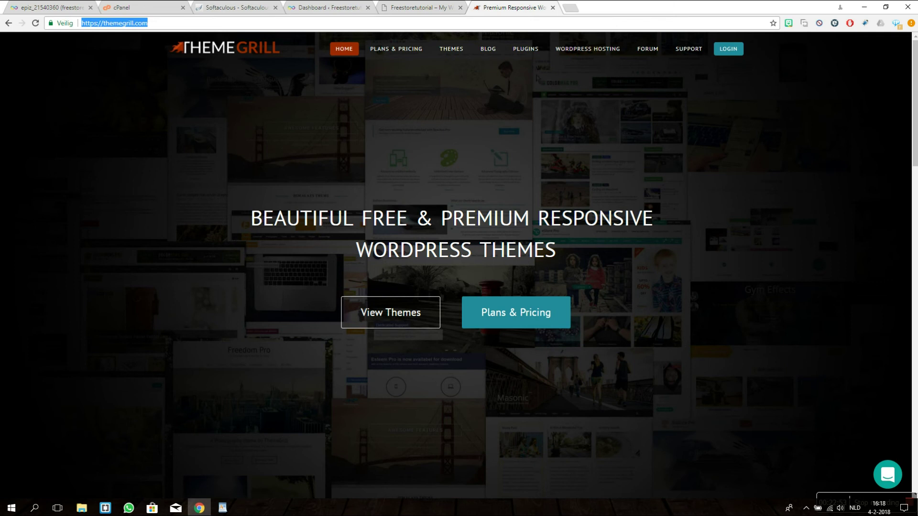
Step: Filter ThemeGrill themes to WooCommerce and save the free eStore theme zip
click(453, 51)
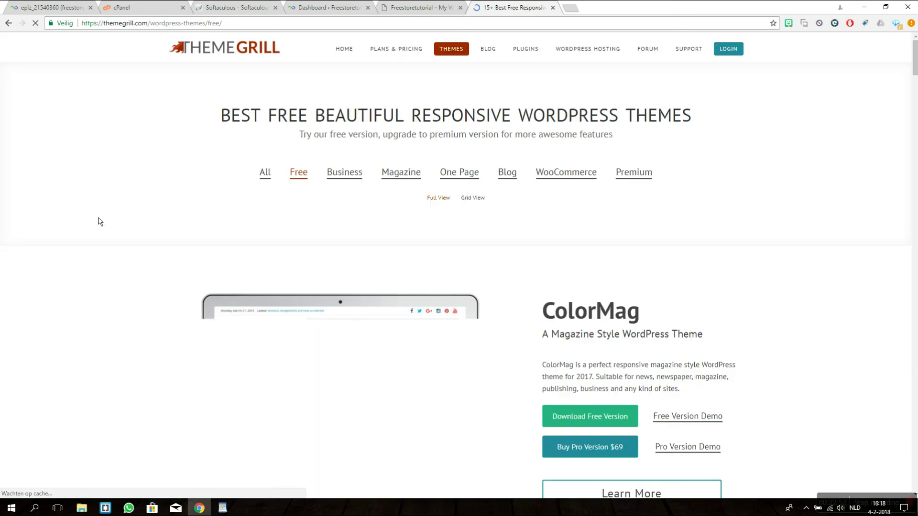
click(565, 175)
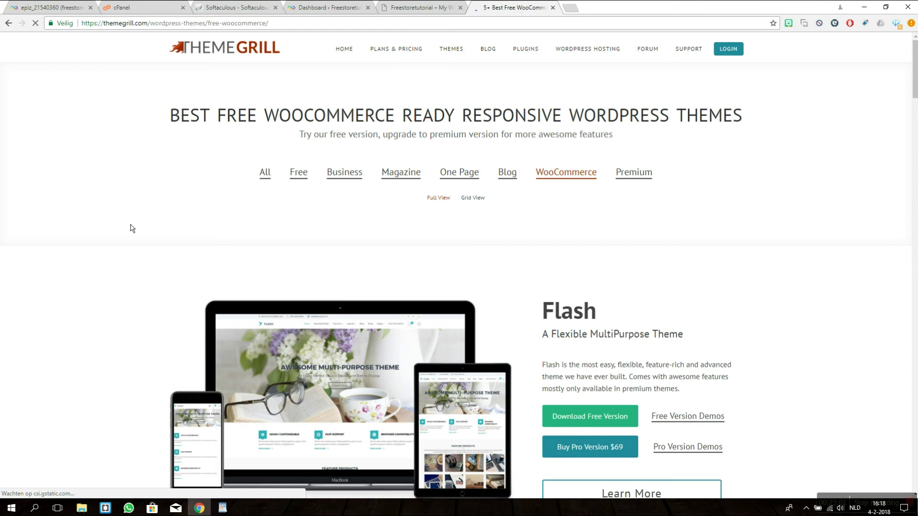
scroll(132, 225, down, 15)
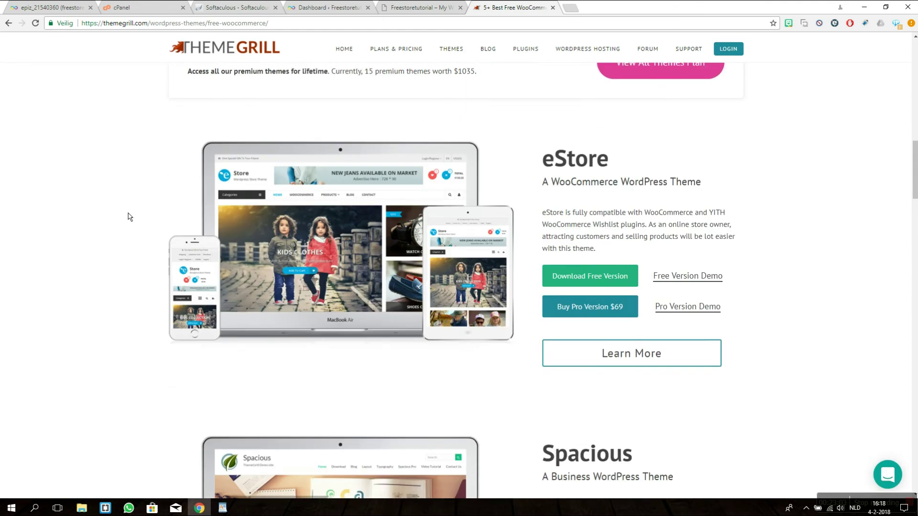
scroll(129, 218, down, 1)
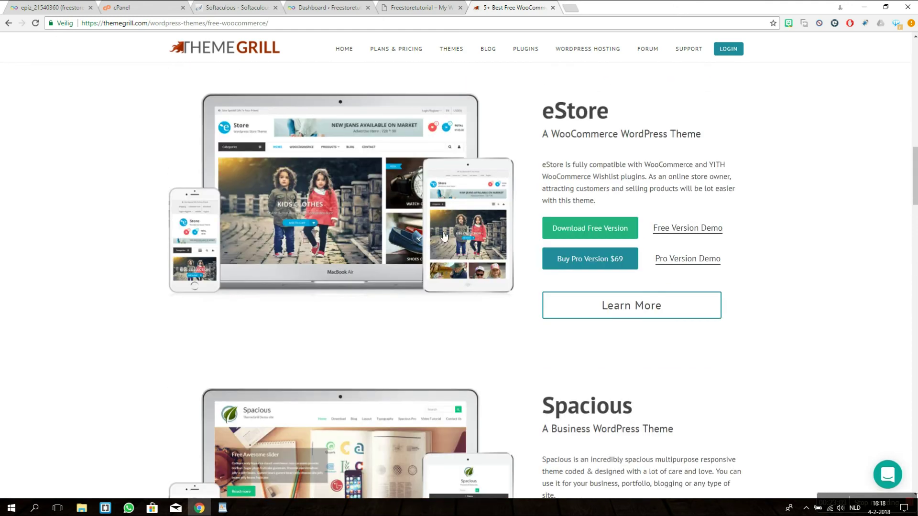
click(582, 233)
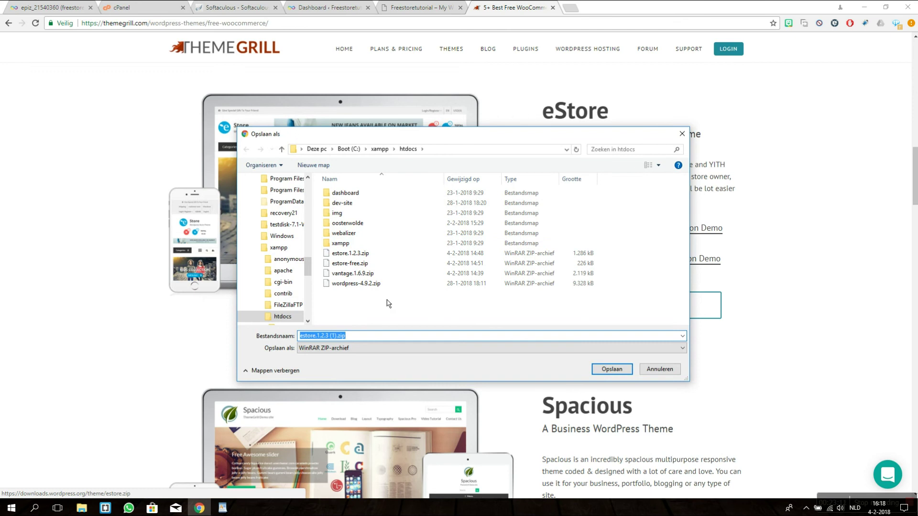
click(603, 369)
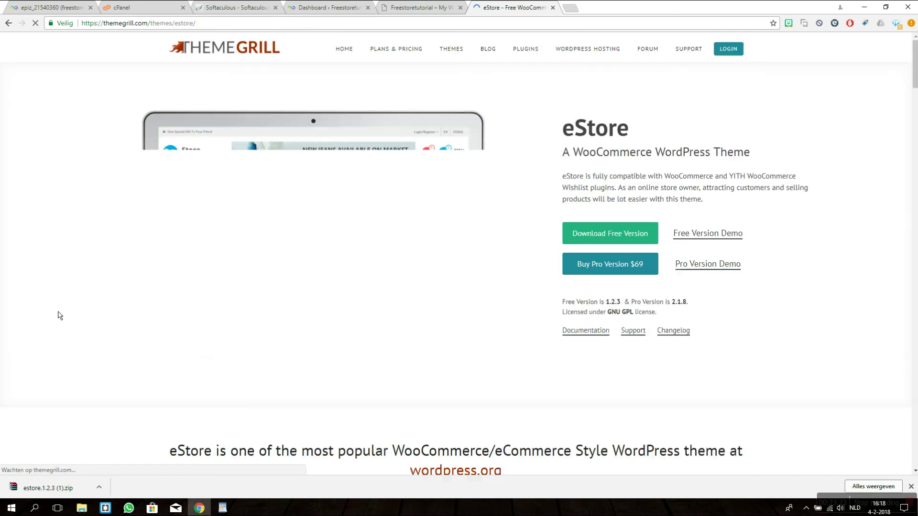
scroll(78, 285, down, 6)
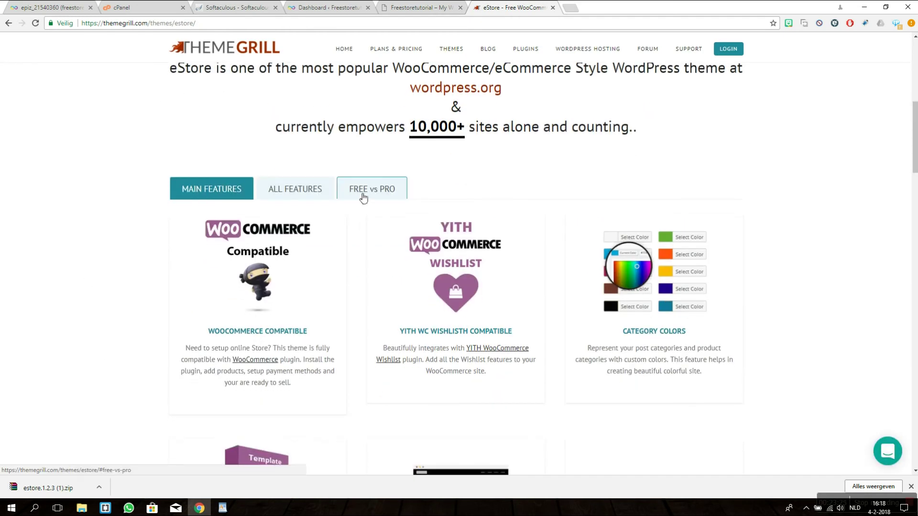
Step: Show the eStore Free vs Pro table and examine the Multiple Color Options row
click(364, 194)
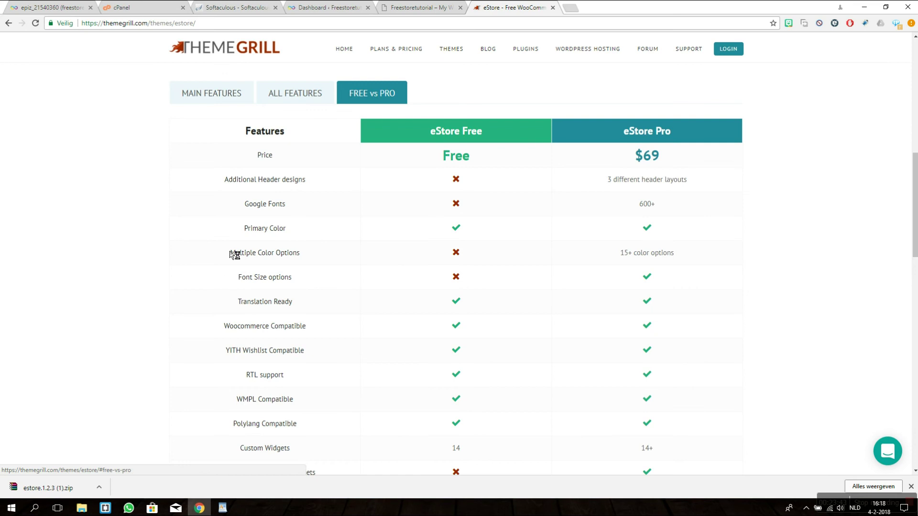
drag(231, 252, 360, 260)
click(361, 256)
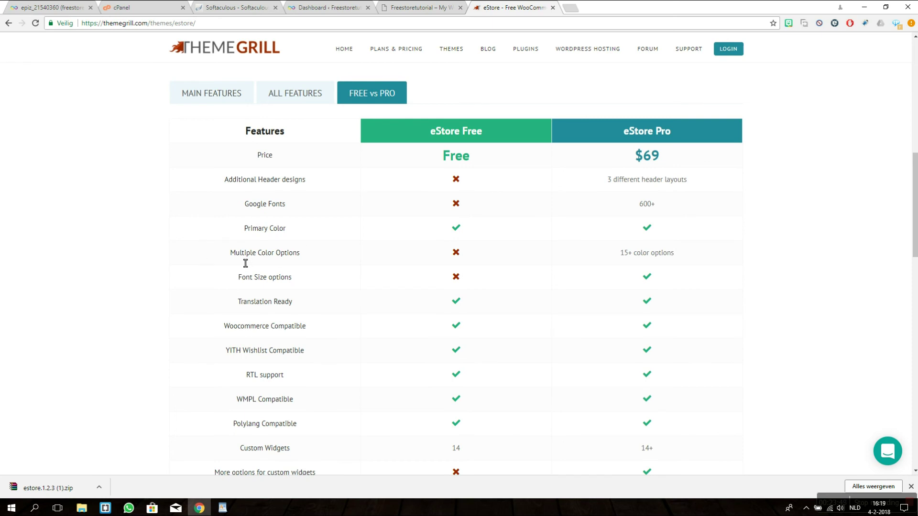
double_click(230, 253)
Step: Read through the custom widgets, Products Tab and Footer Editor rows, then scroll back up
scroll(184, 288, down, 7)
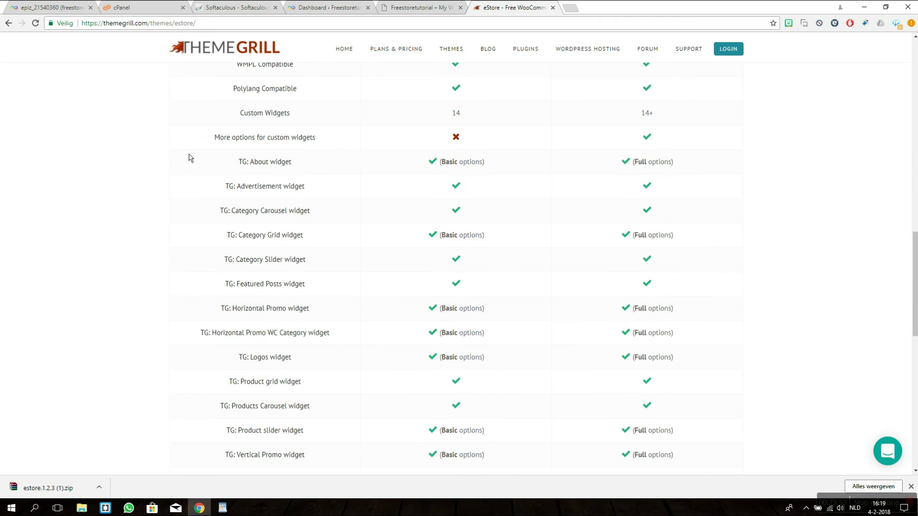
drag(214, 142, 340, 150)
click(291, 151)
drag(224, 144, 323, 138)
click(170, 225)
scroll(154, 273, down, 7)
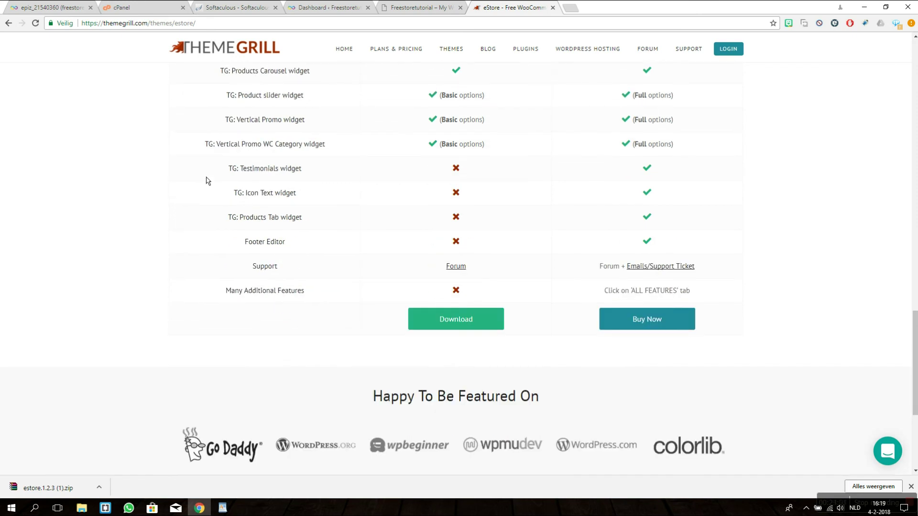
drag(229, 172, 240, 175)
drag(233, 222, 374, 238)
click(245, 259)
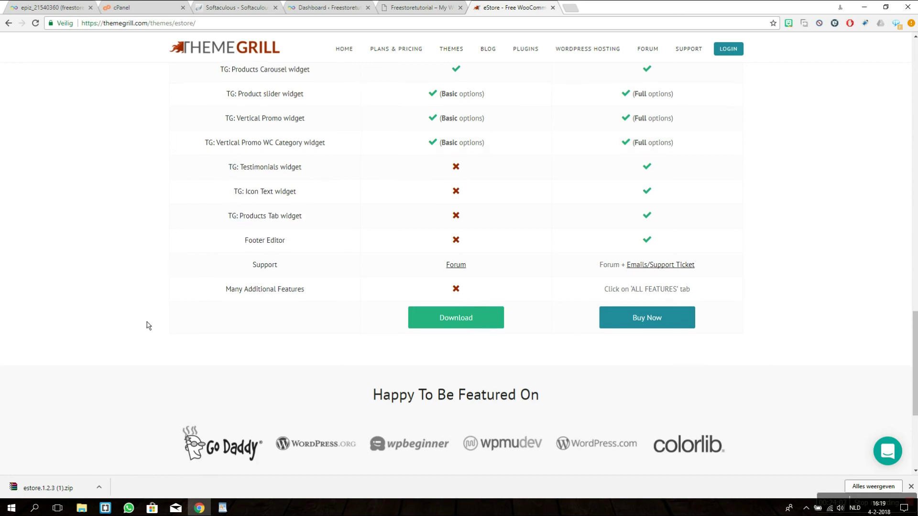
scroll(148, 325, down, 3)
scroll(149, 330, up, 6)
scroll(150, 336, up, 14)
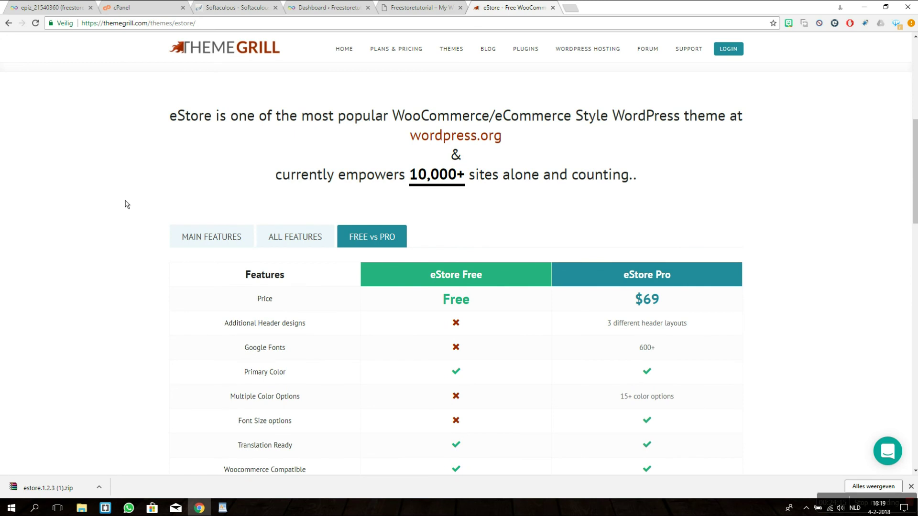
scroll(127, 205, up, 7)
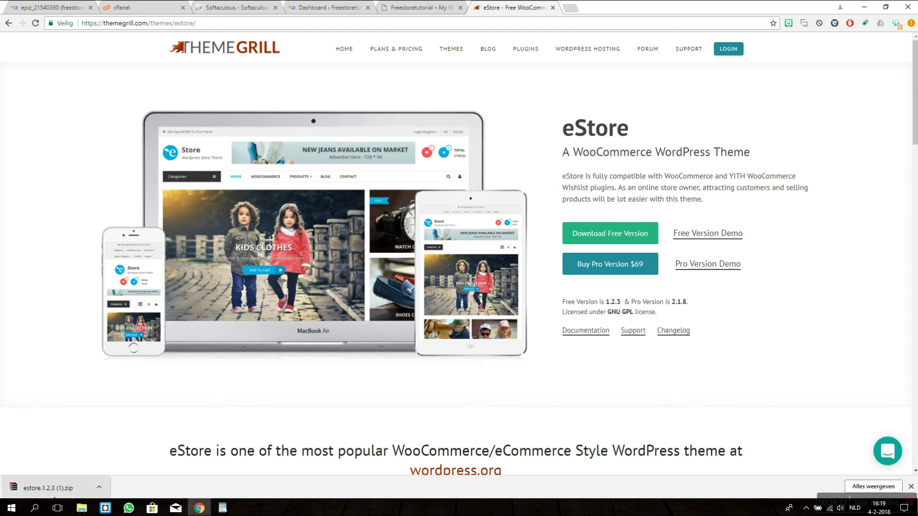
Step: Upload estore.1.2.3 (1).zip as a new theme, install it, and activate eStore
click(388, 7)
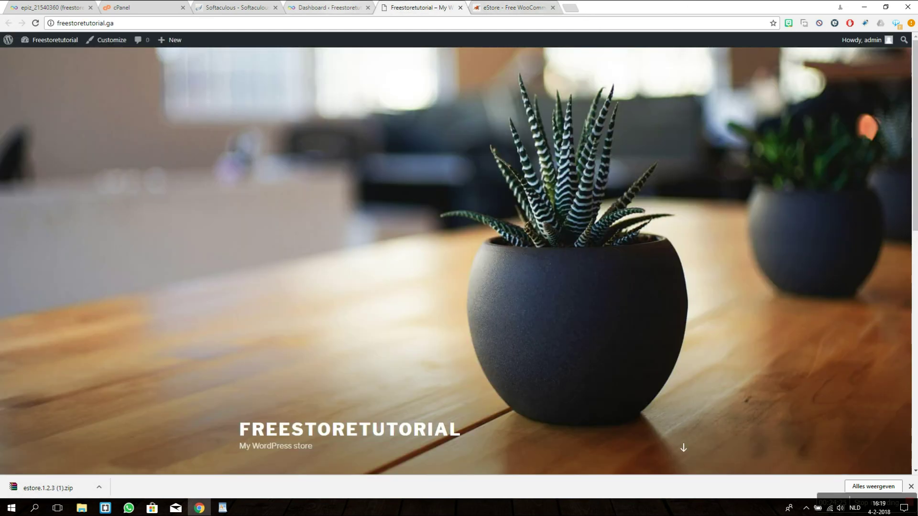
click(334, 8)
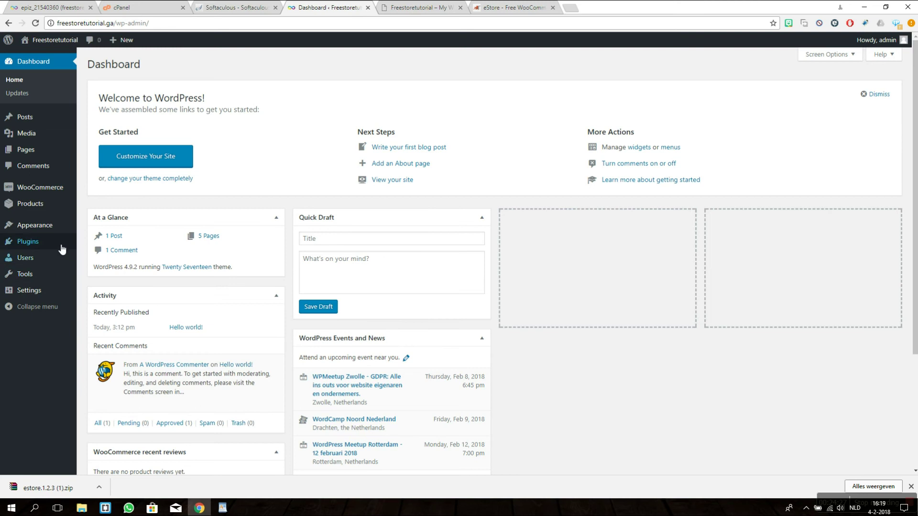
mouse_move(62, 245)
mouse_move(61, 225)
click(94, 232)
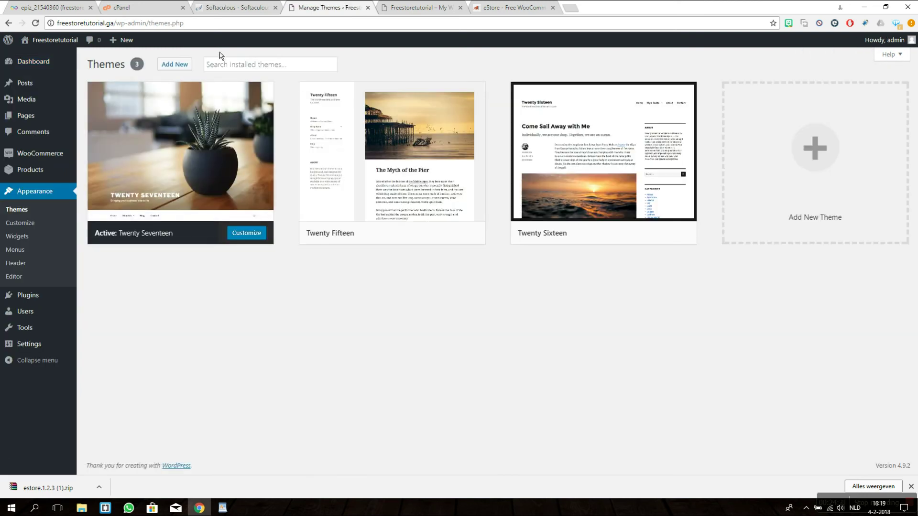
click(178, 66)
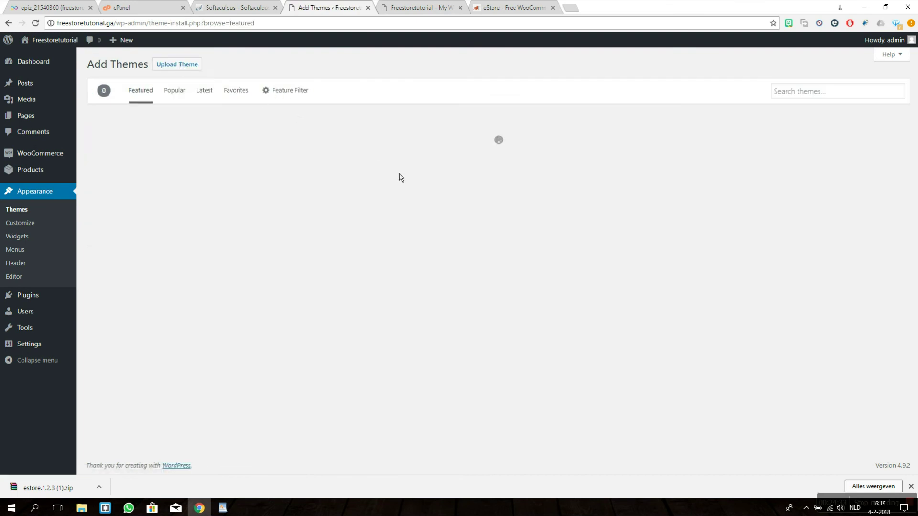
click(184, 65)
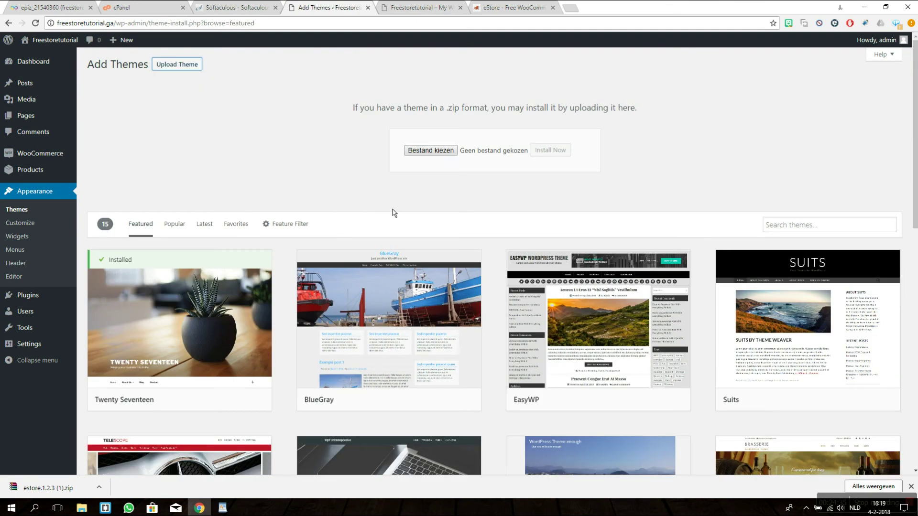
click(433, 151)
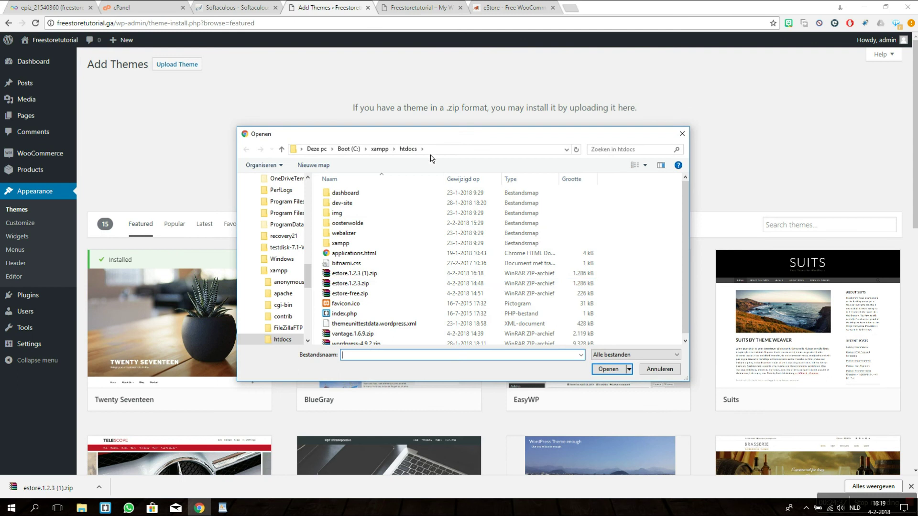
scroll(405, 306, down, 1)
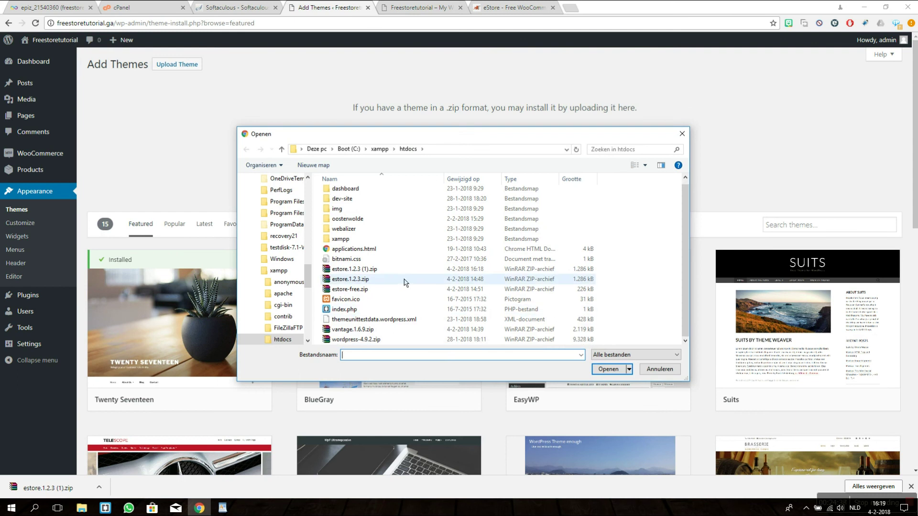
double_click(387, 270)
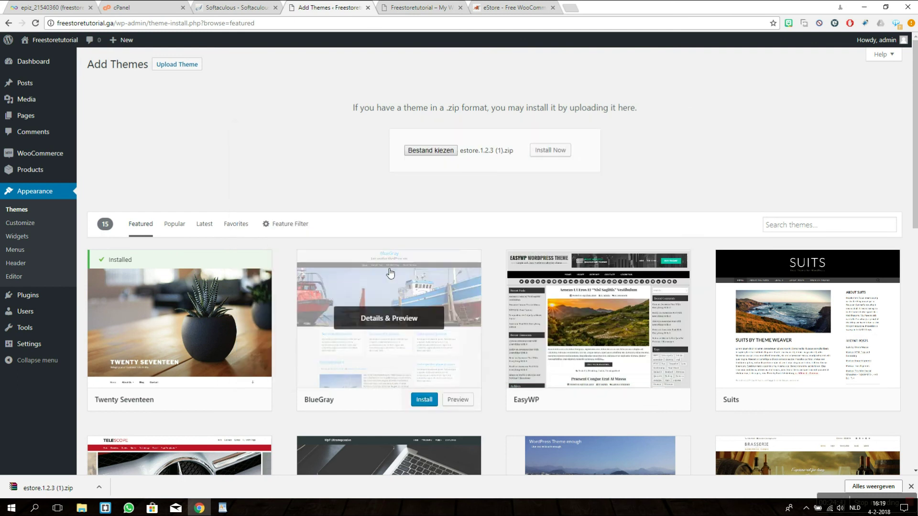
click(545, 150)
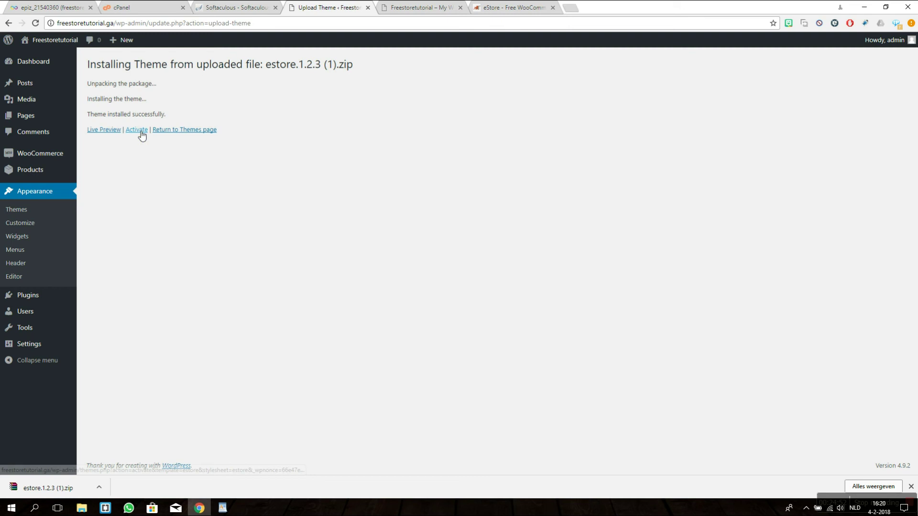
click(136, 130)
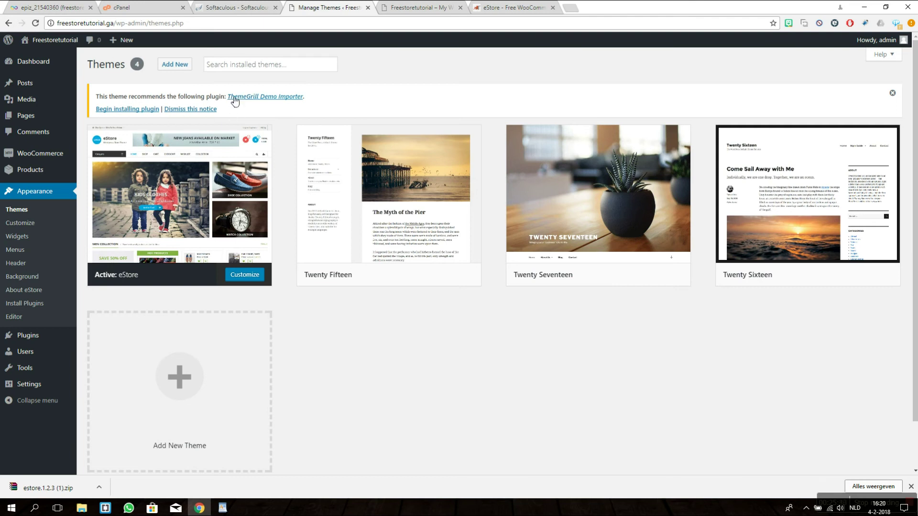
Step: Install the recommended ThemeGrill Demo Importer plugin, activate it, and return to the Dashboard
click(116, 111)
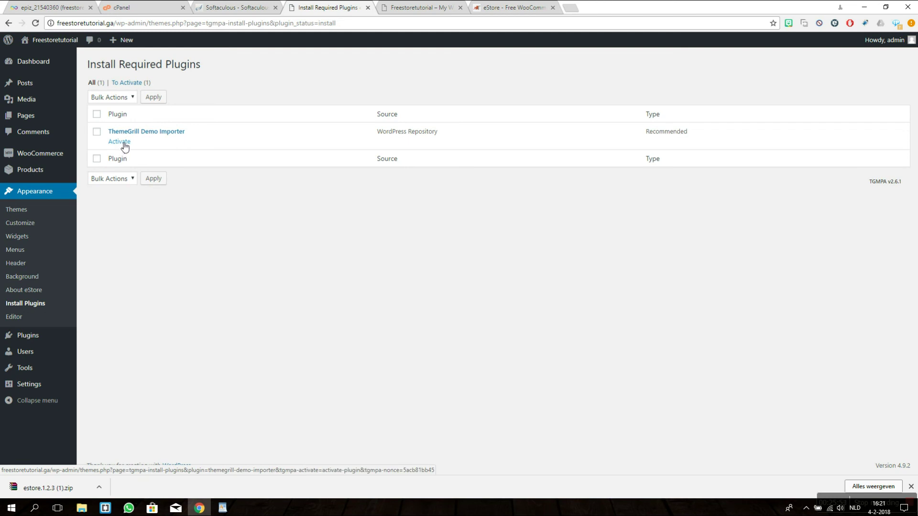
click(123, 144)
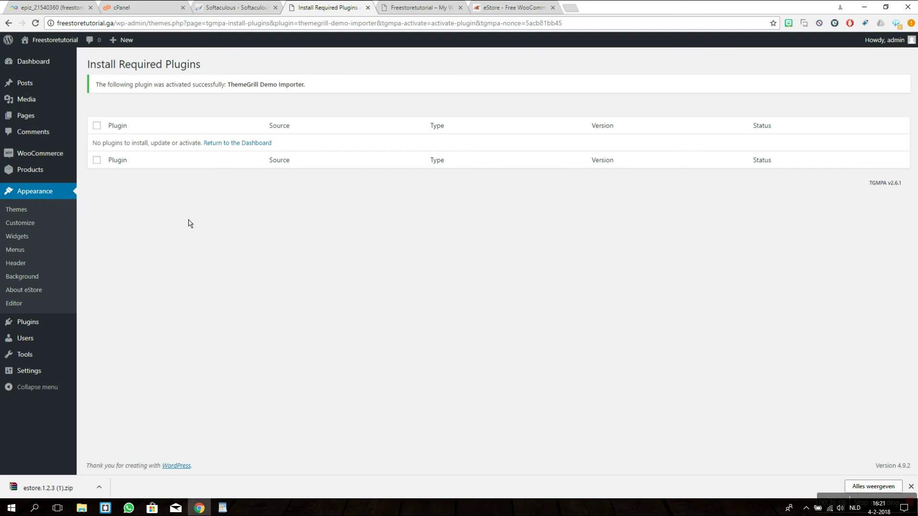
click(232, 144)
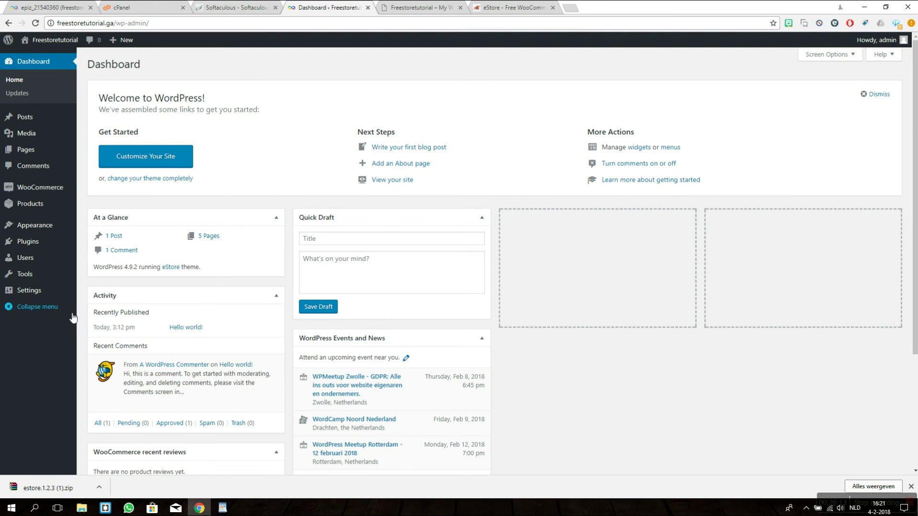
Step: Open the Demo Importer page under Appearance
mouse_move(54, 243)
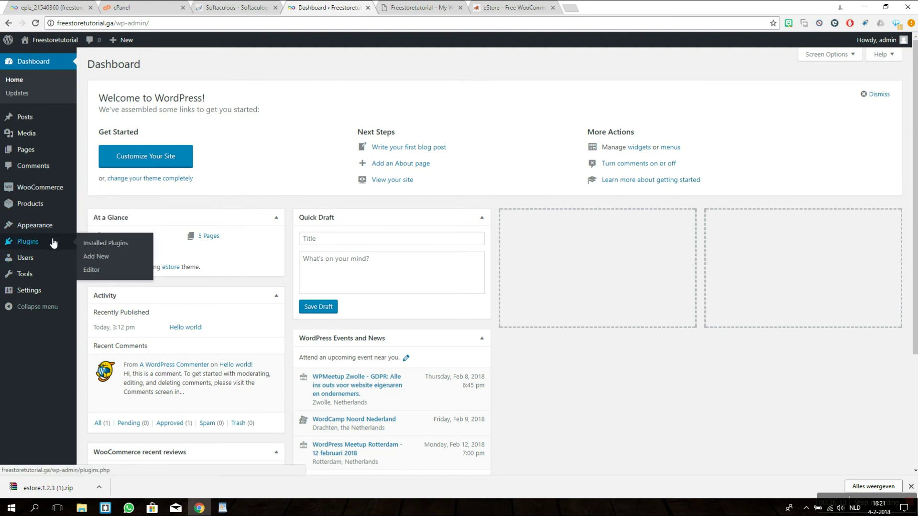
mouse_move(57, 226)
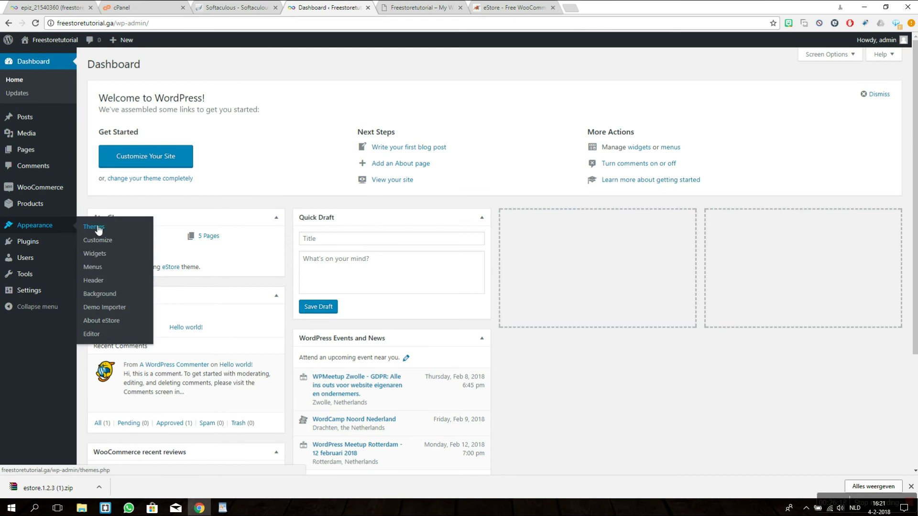
click(119, 312)
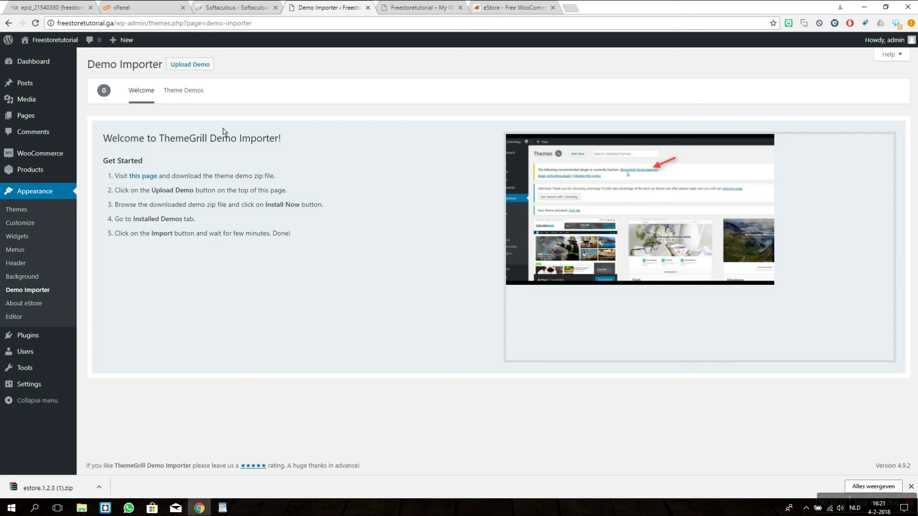
Step: Check the live front page in a new tab, then return to Demo Importer
mouse_move(65, 50)
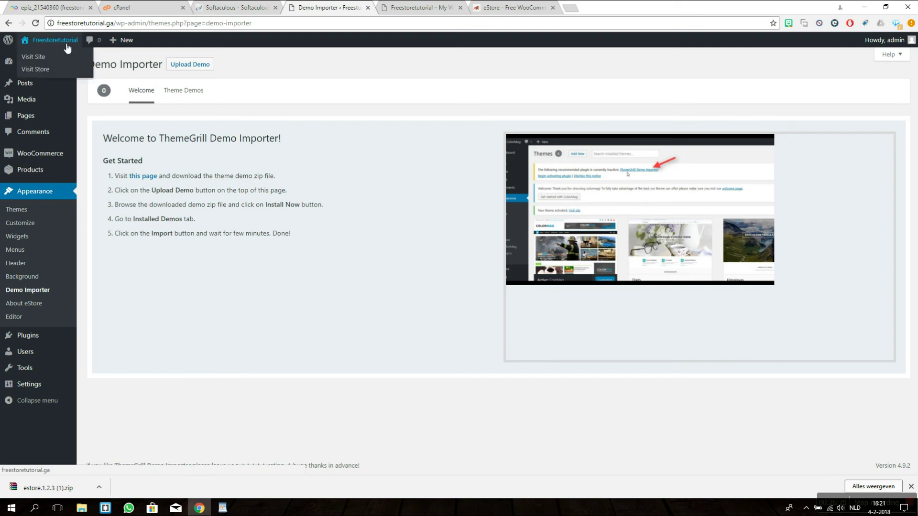
middle_click(67, 48)
click(407, 7)
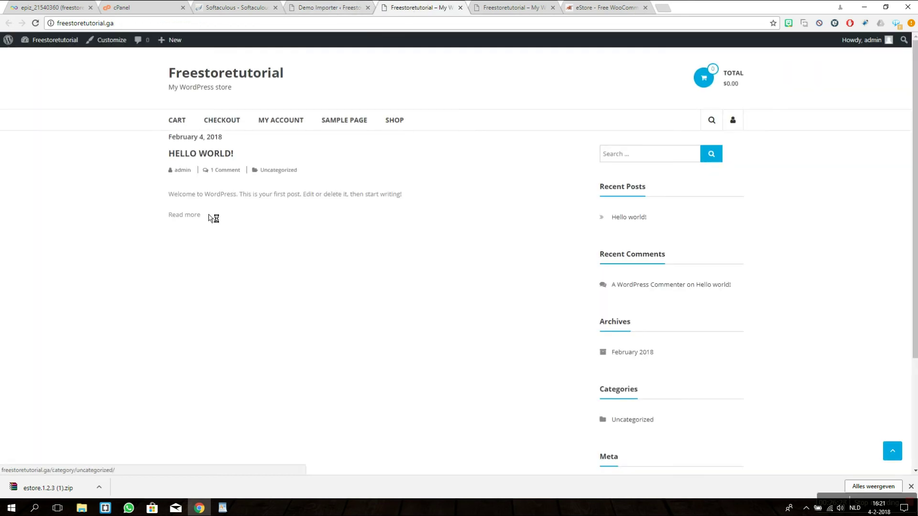
scroll(132, 212, down, 3)
scroll(143, 224, up, 3)
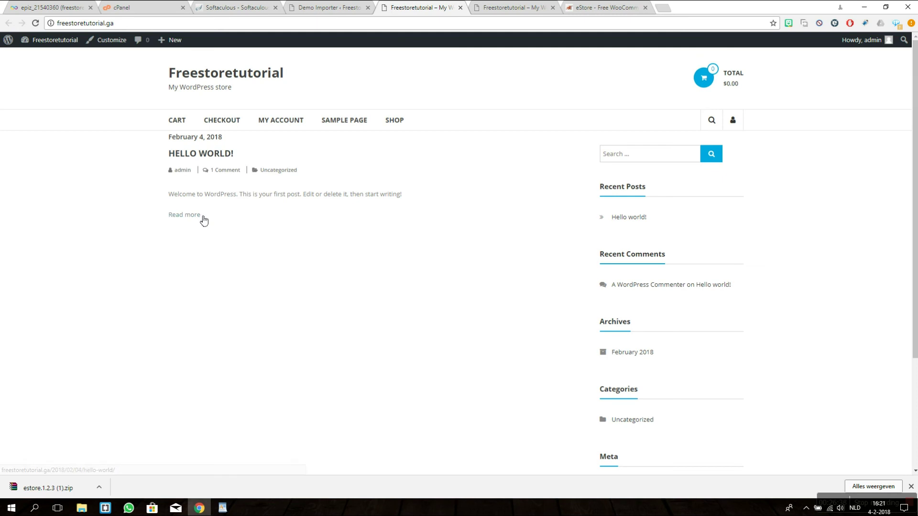
click(333, 8)
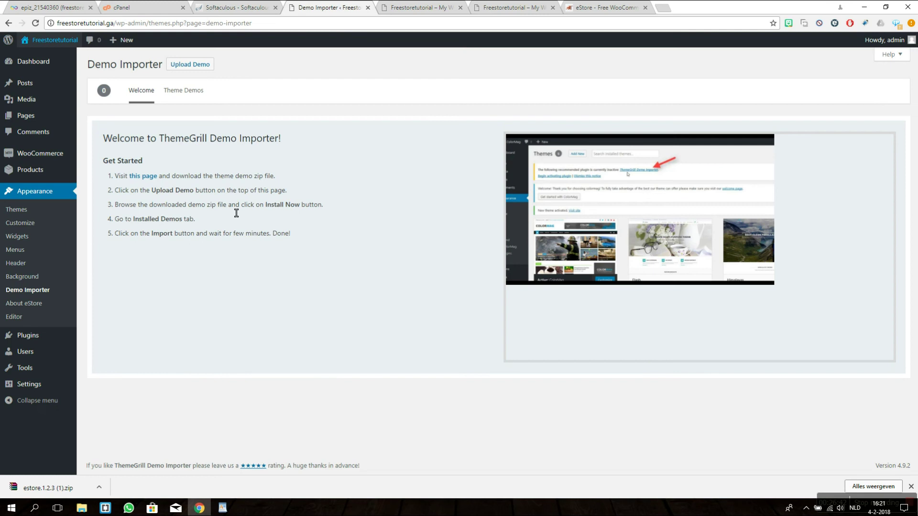
Step: Download the eStore card from the Theme Demos page, saving it as estore-free (1).zip
drag(115, 183, 315, 183)
click(315, 182)
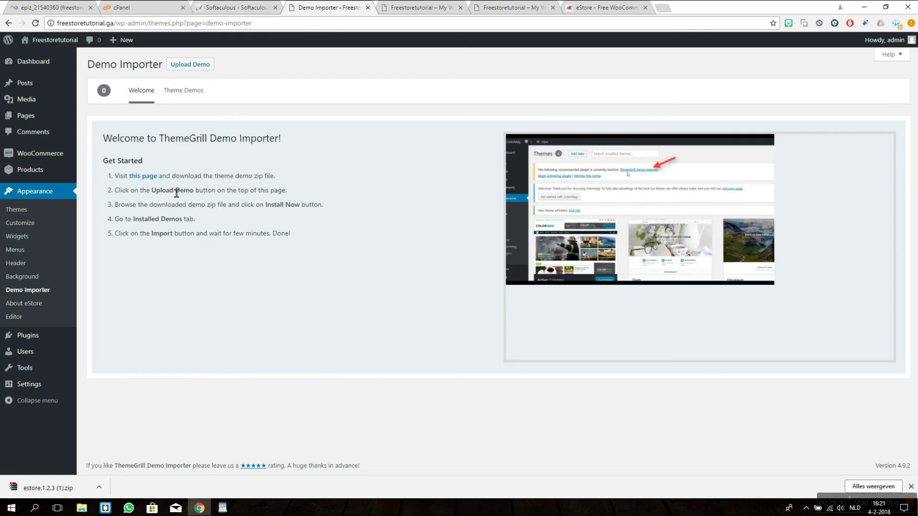
click(148, 178)
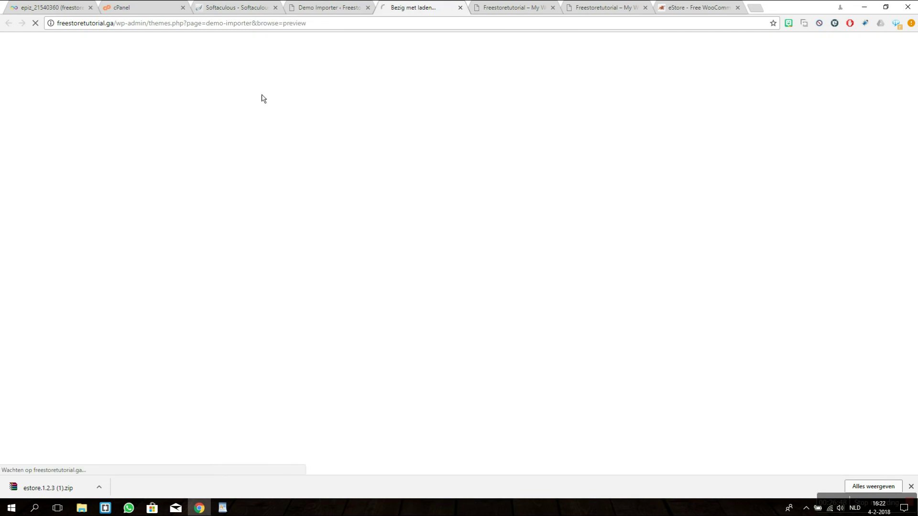
click(339, 8)
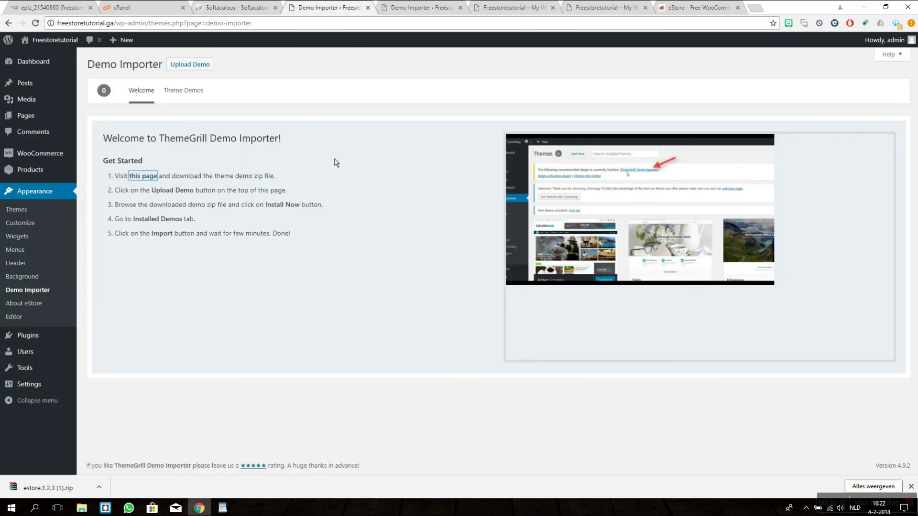
click(406, 7)
mouse_move(143, 263)
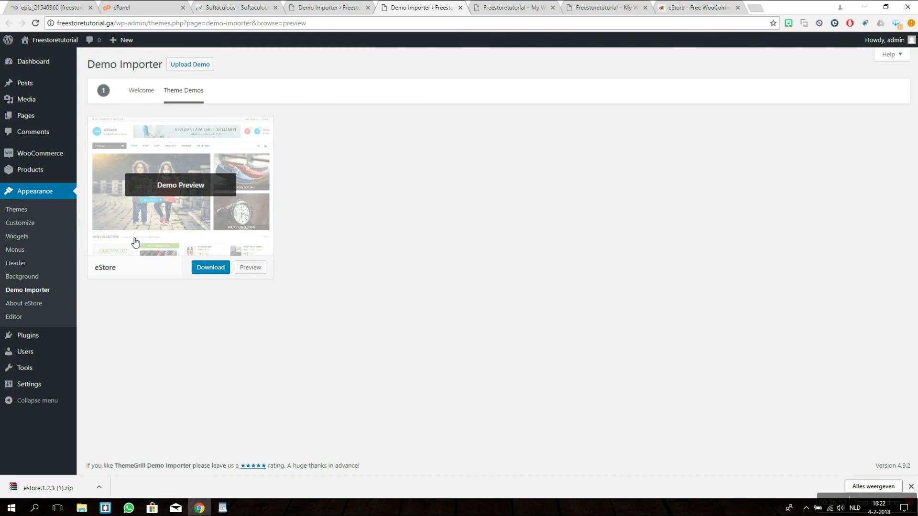
click(194, 261)
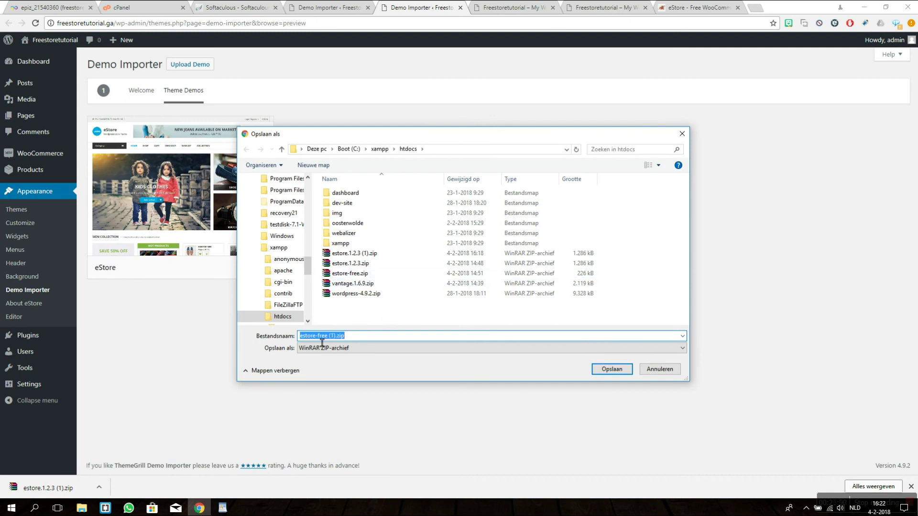
click(613, 369)
click(330, 7)
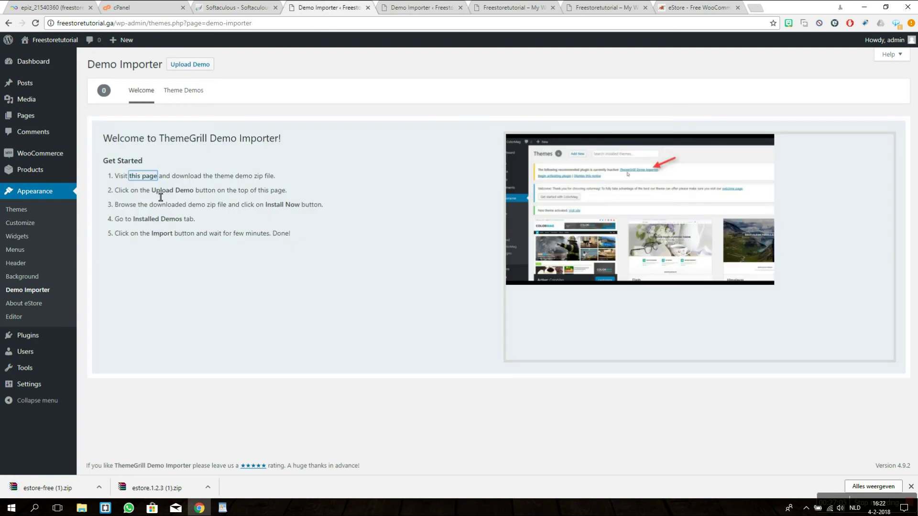
drag(121, 198, 294, 194)
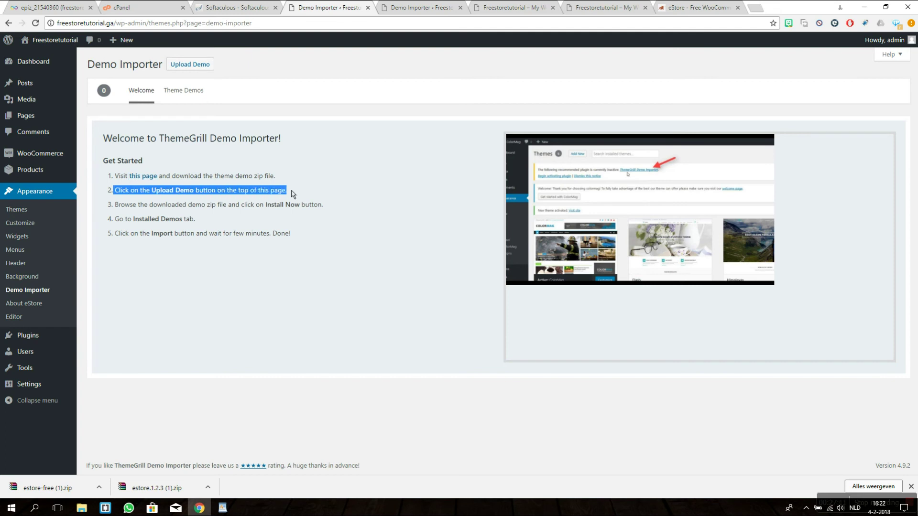
Step: Upload estore-free (1).zip through Upload Demo, install it, and go back to Demo Importer
click(193, 66)
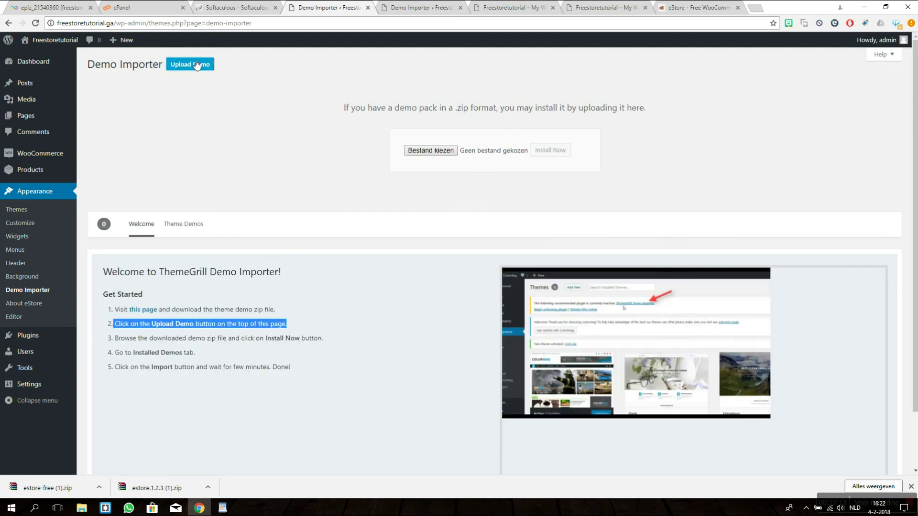
click(405, 152)
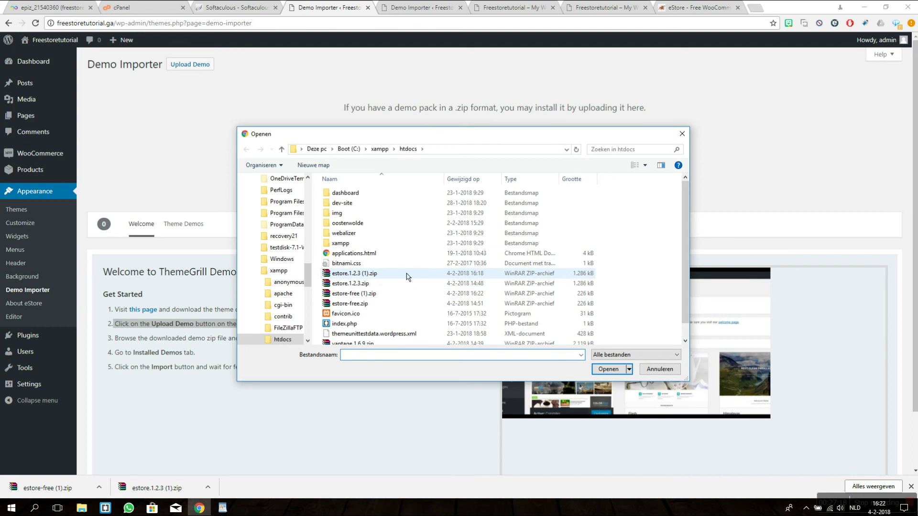
double_click(397, 293)
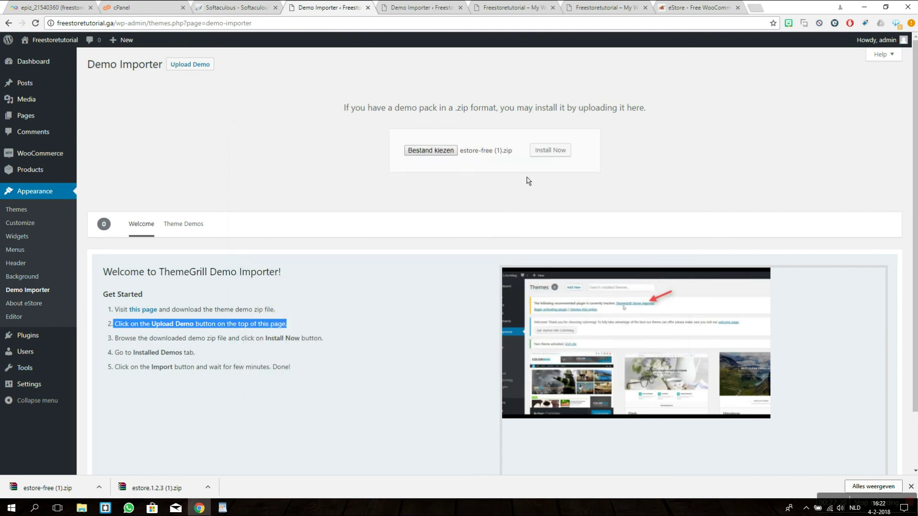
click(551, 151)
click(147, 145)
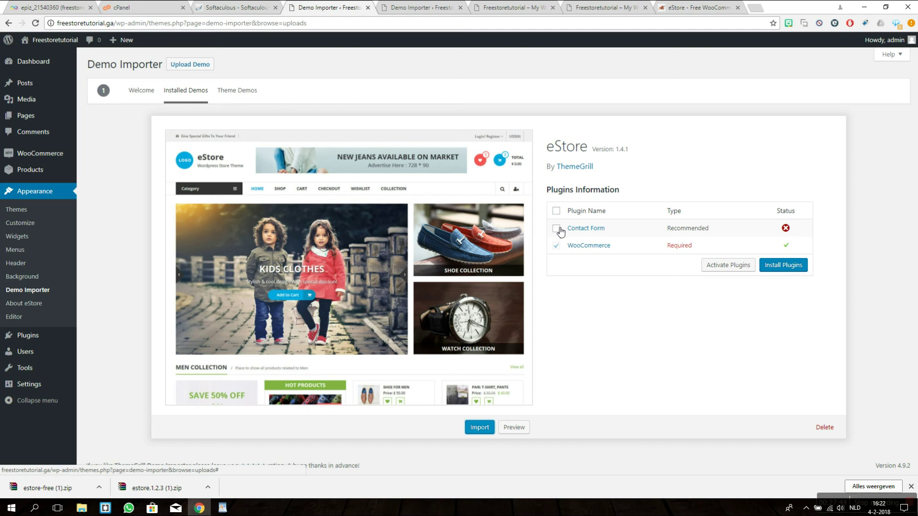
Step: Import the eStore demo, confirm overwriting the site with OK, and open Live Preview
click(481, 433)
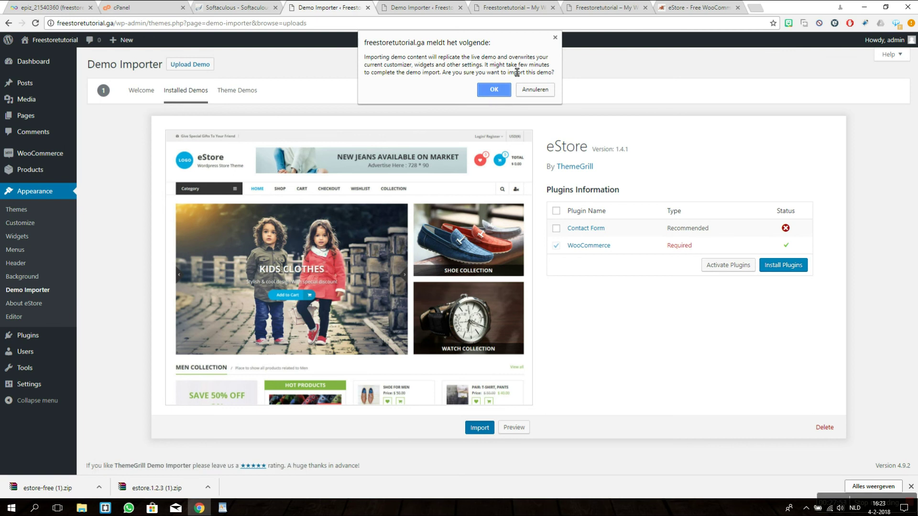
drag(393, 65, 411, 65)
click(494, 90)
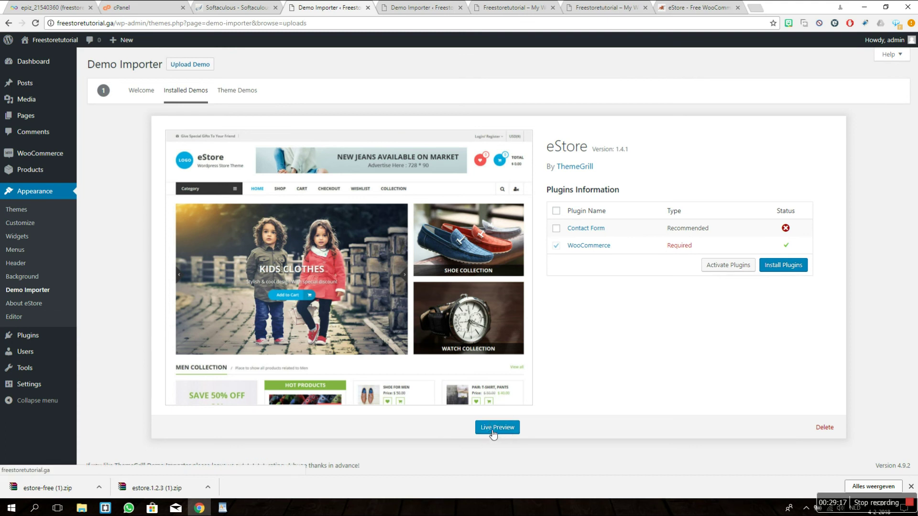
click(494, 430)
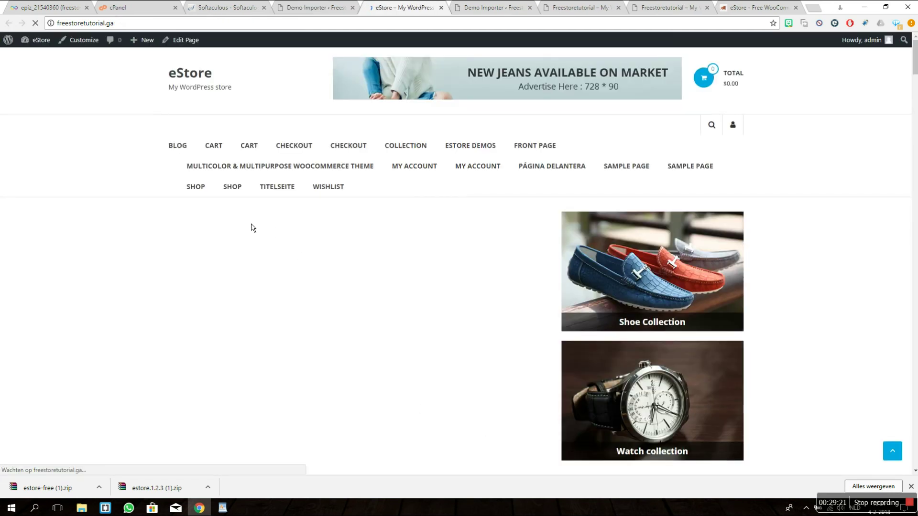
Step: Scroll down the storefront past the slider, featured products and Latest News, then back up
scroll(69, 199, down, 12)
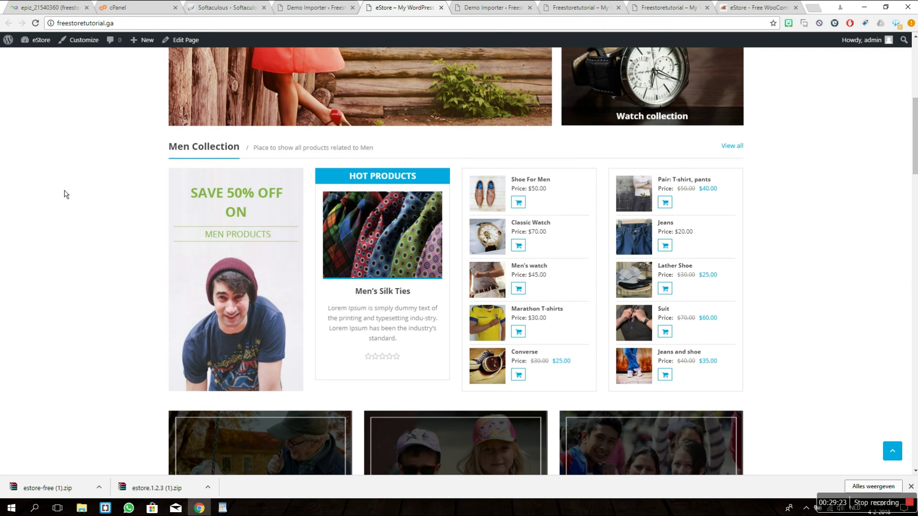
scroll(67, 196, down, 9)
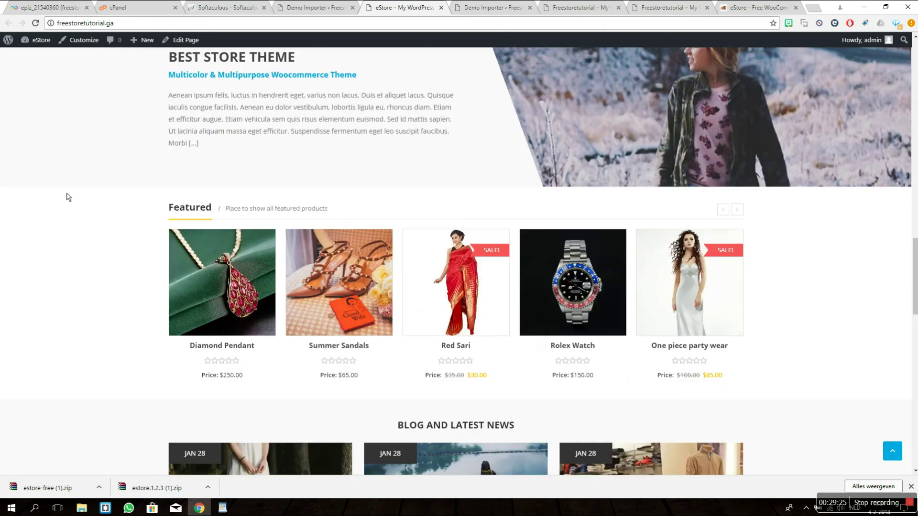
scroll(68, 197, down, 10)
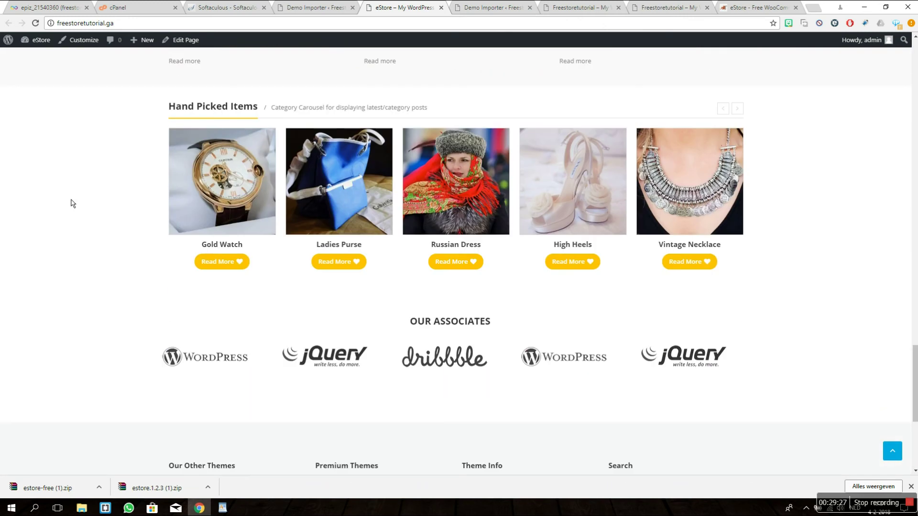
scroll(74, 207, up, 10)
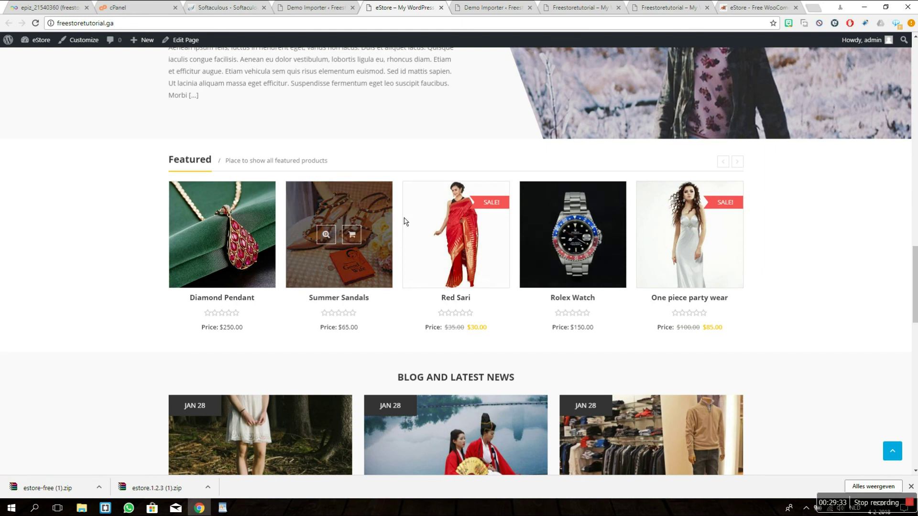
scroll(121, 307, up, 10)
scroll(123, 303, up, 5)
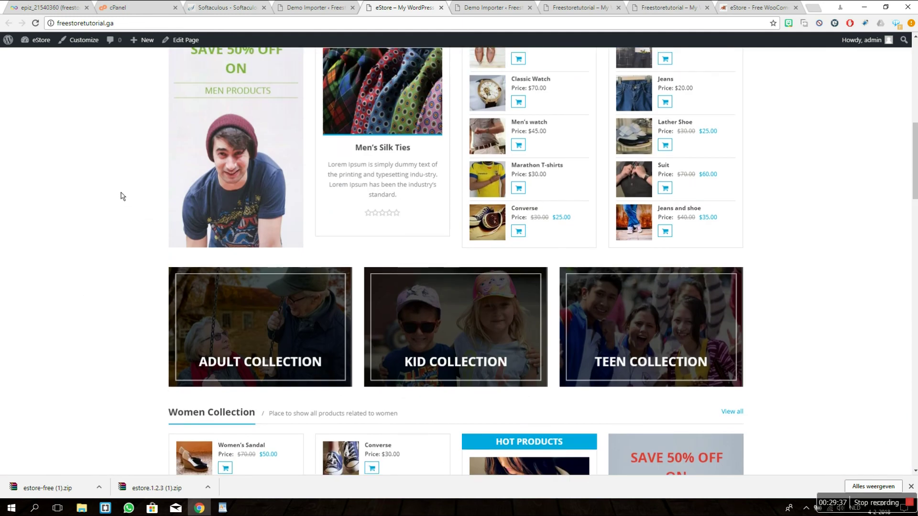
scroll(124, 216, up, 3)
scroll(126, 237, up, 2)
scroll(125, 191, up, 5)
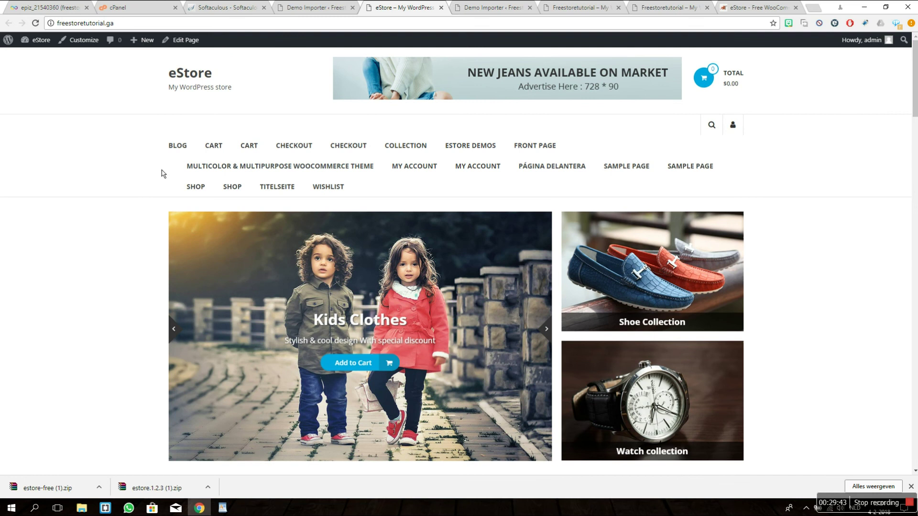
scroll(134, 225, down, 8)
scroll(90, 244, up, 8)
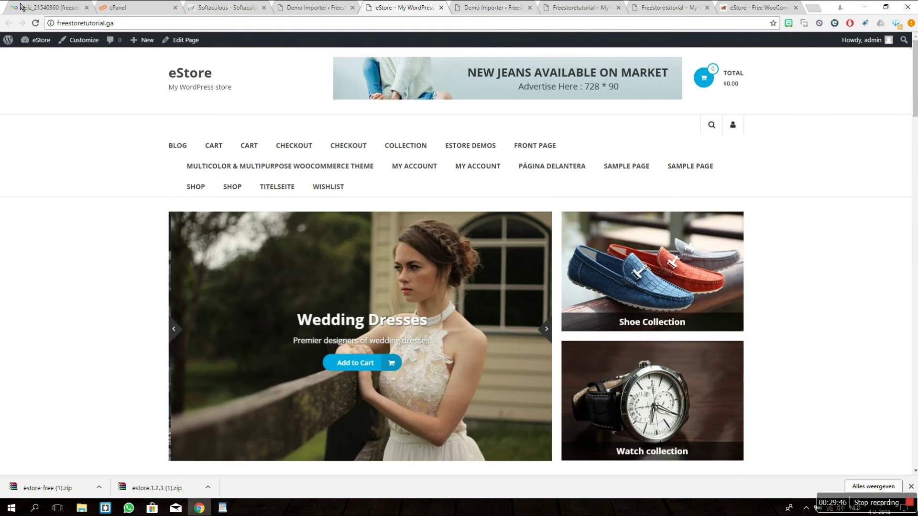
Step: Open the Customizer and the front-page TG: Product Slider widget settings
click(78, 42)
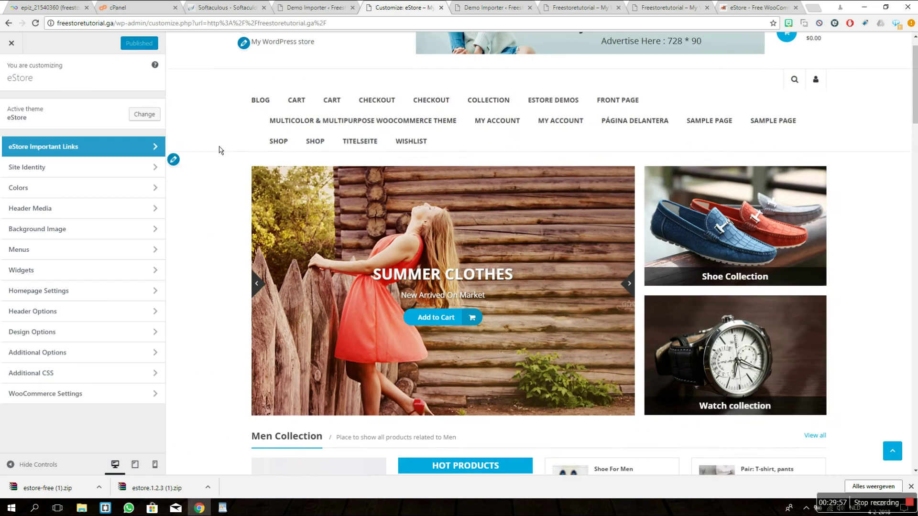
scroll(541, 253, down, 3)
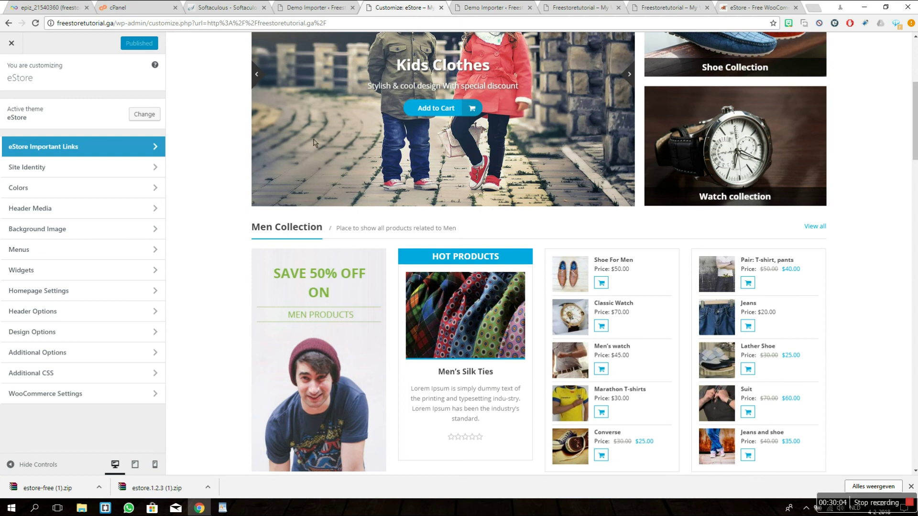
shift+click(314, 142)
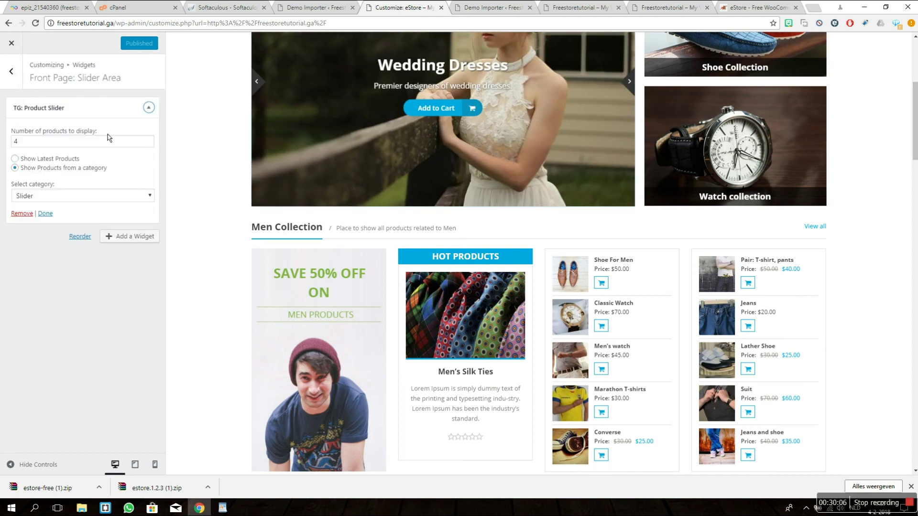
scroll(181, 172, up, 3)
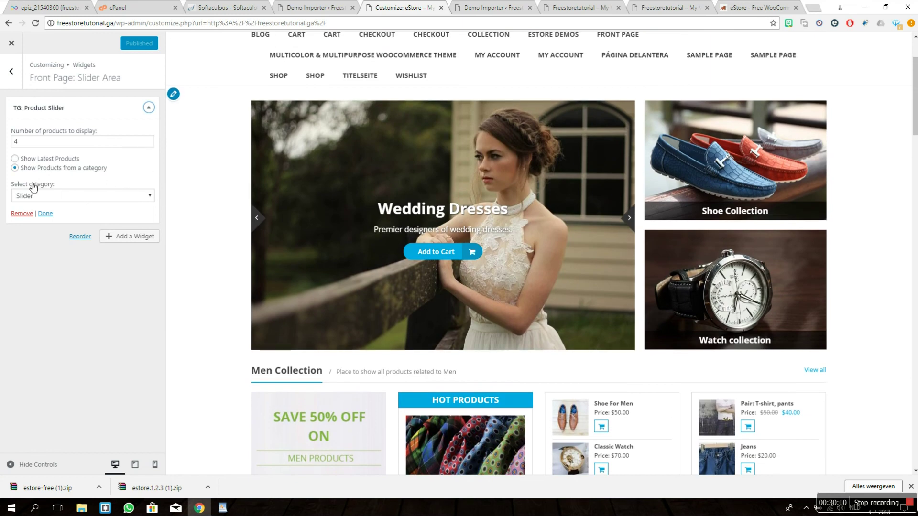
Step: Try Men Collection as the slider's category, then leave it on Slider
click(54, 198)
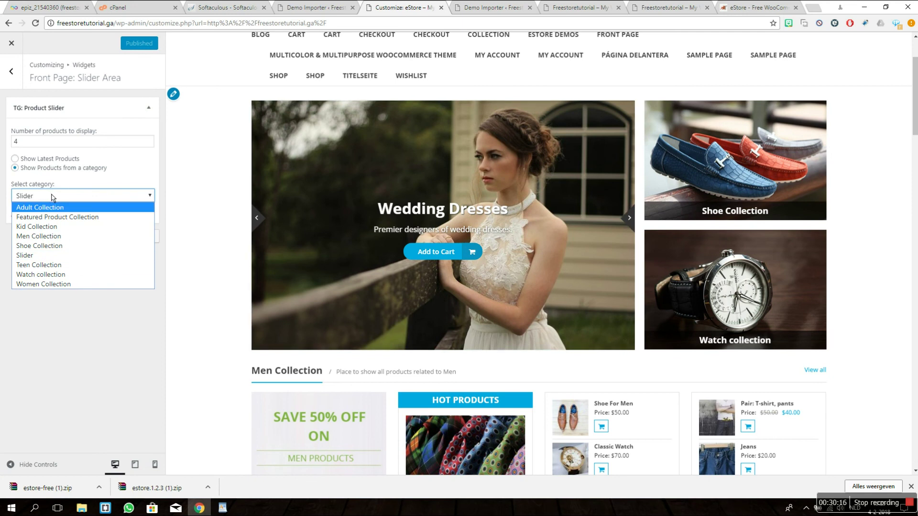
click(106, 263)
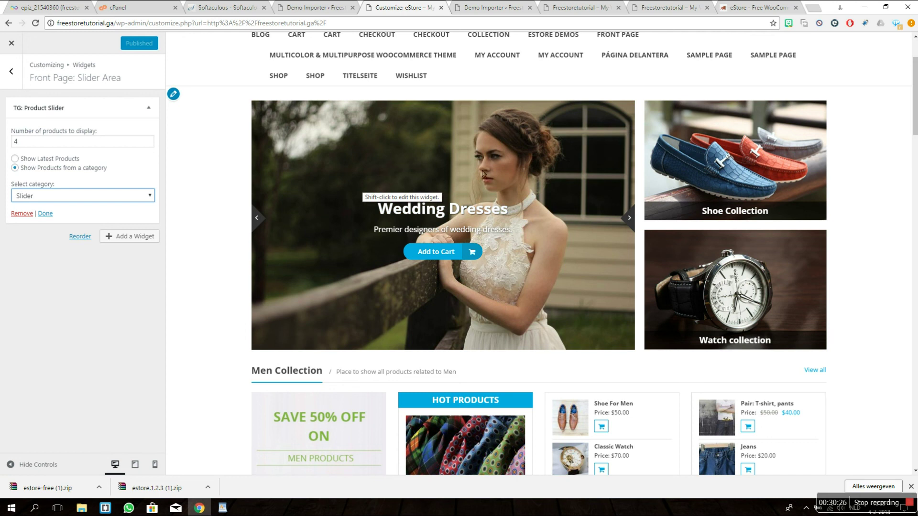
click(107, 197)
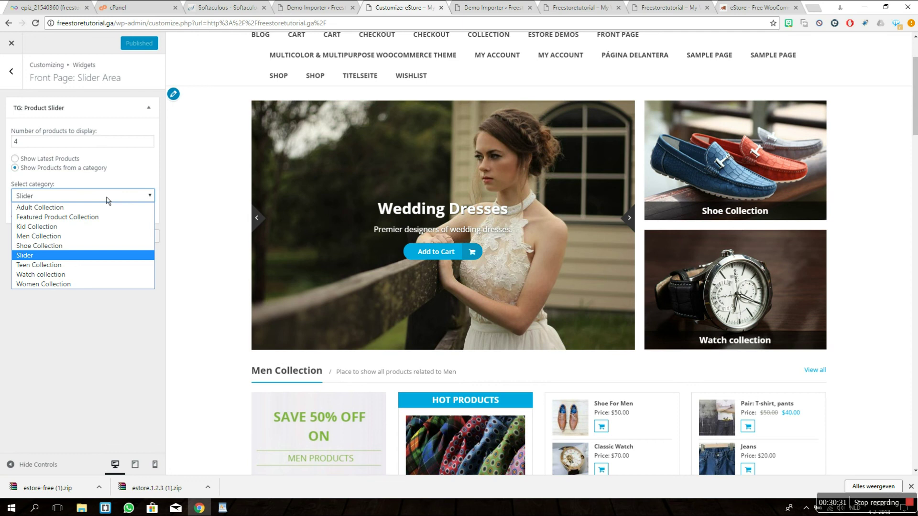
click(107, 200)
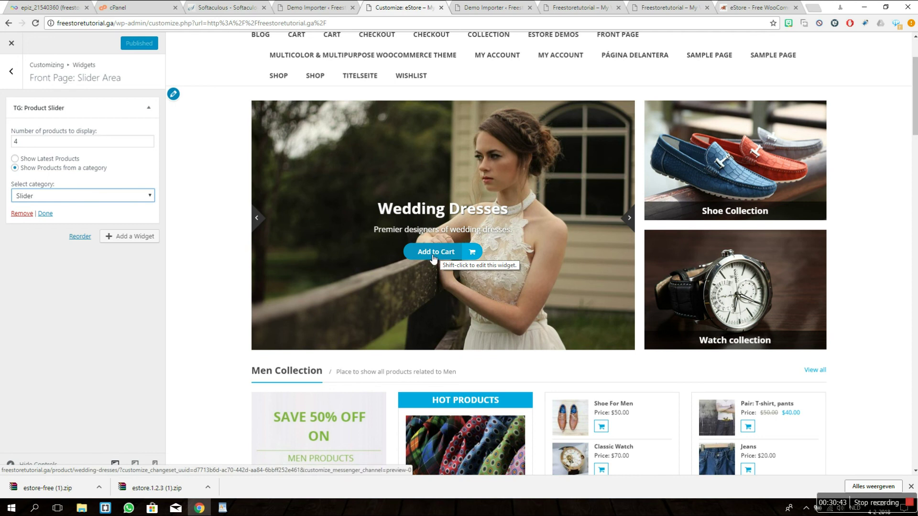
click(113, 201)
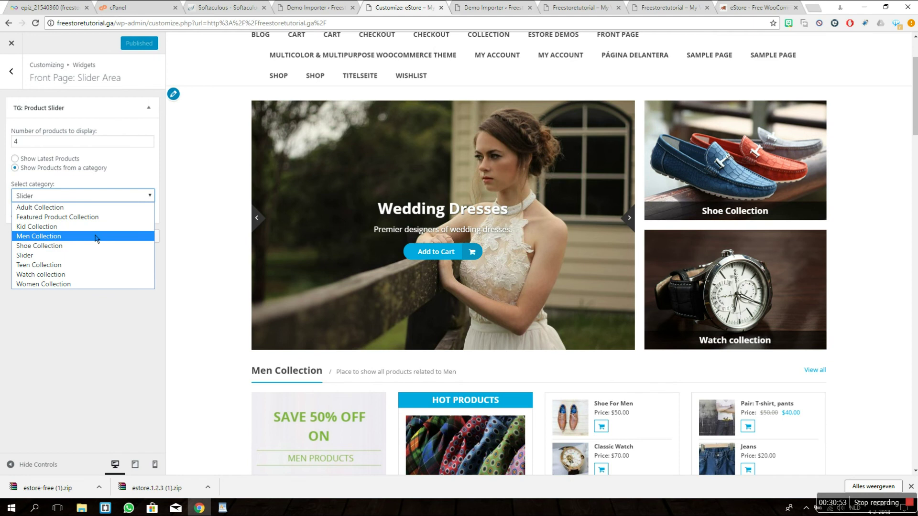
click(97, 236)
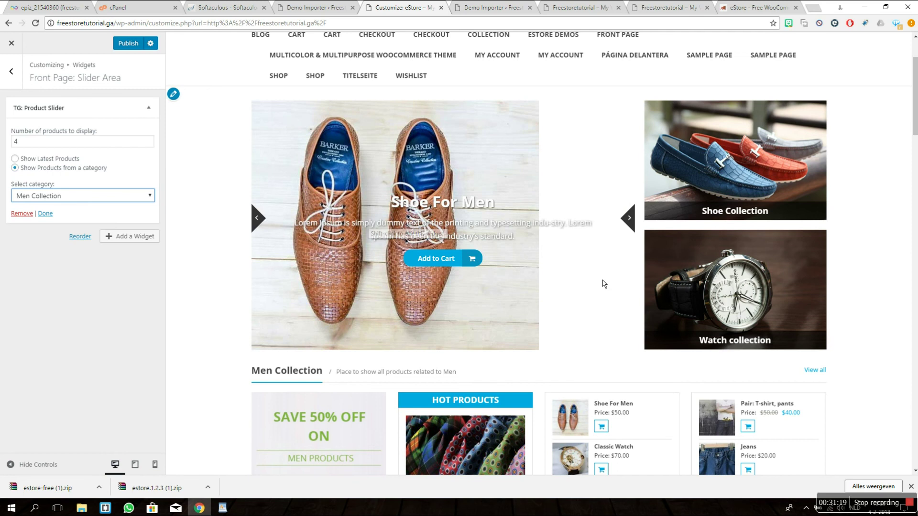
click(55, 196)
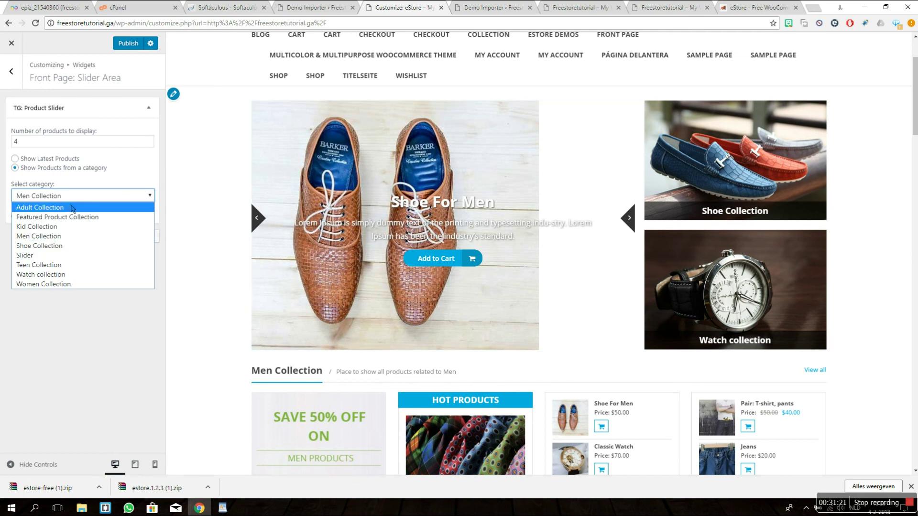
key(Escape)
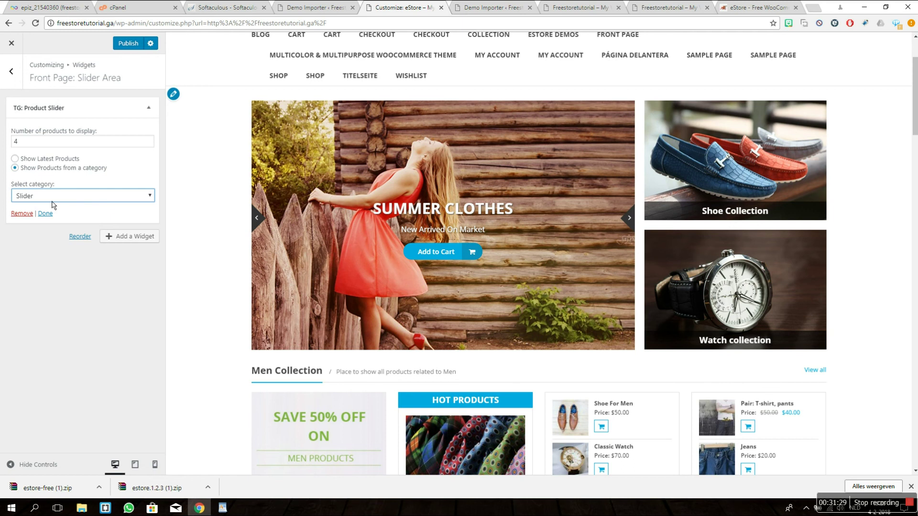
scroll(235, 232, down, 6)
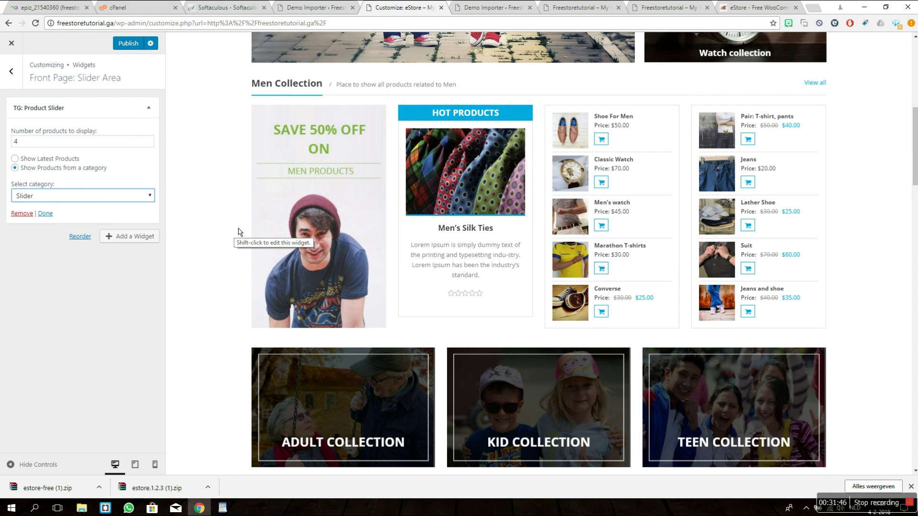
Step: Open the TG: Product Grid: Men Collection widget, leaving its title unchanged
shift+click(310, 226)
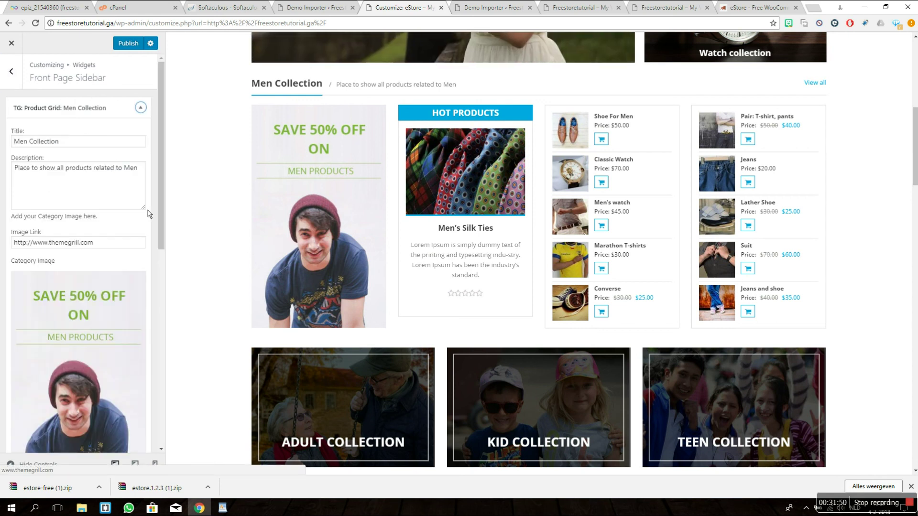
scroll(148, 210, down, 6)
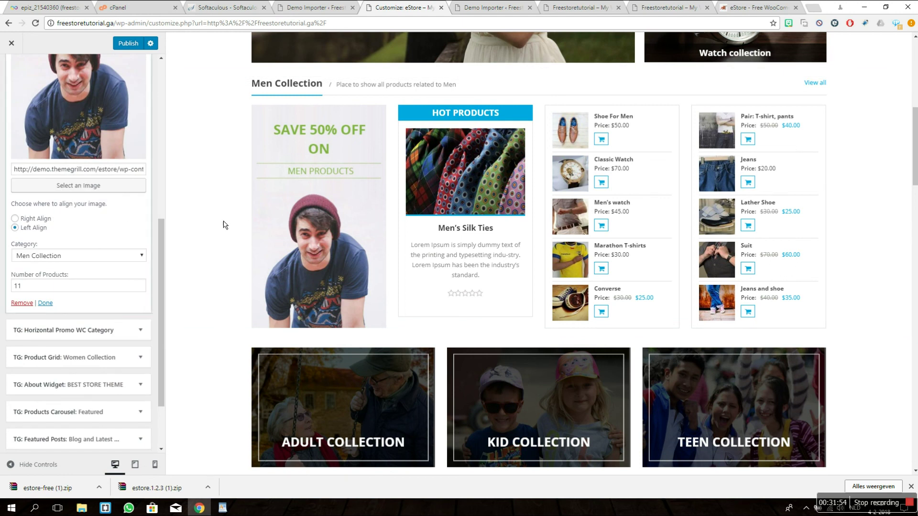
scroll(139, 231, up, 2)
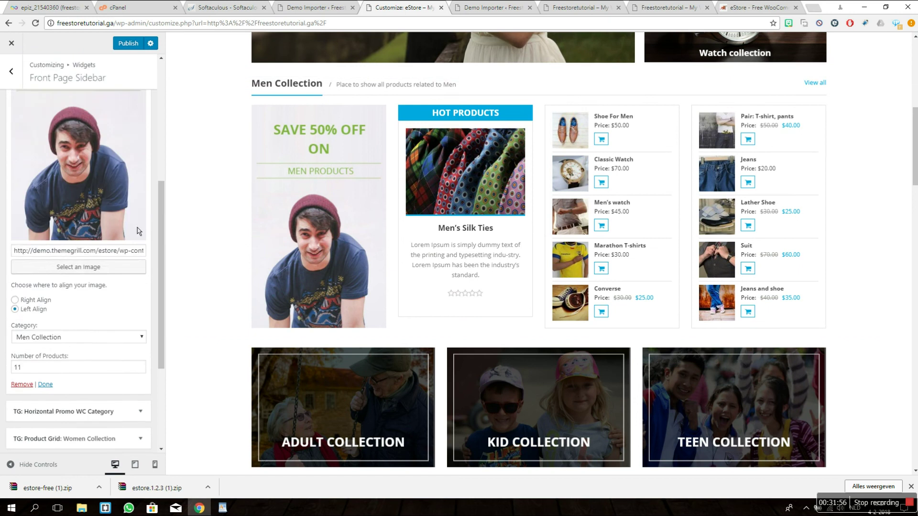
scroll(137, 232, up, 4)
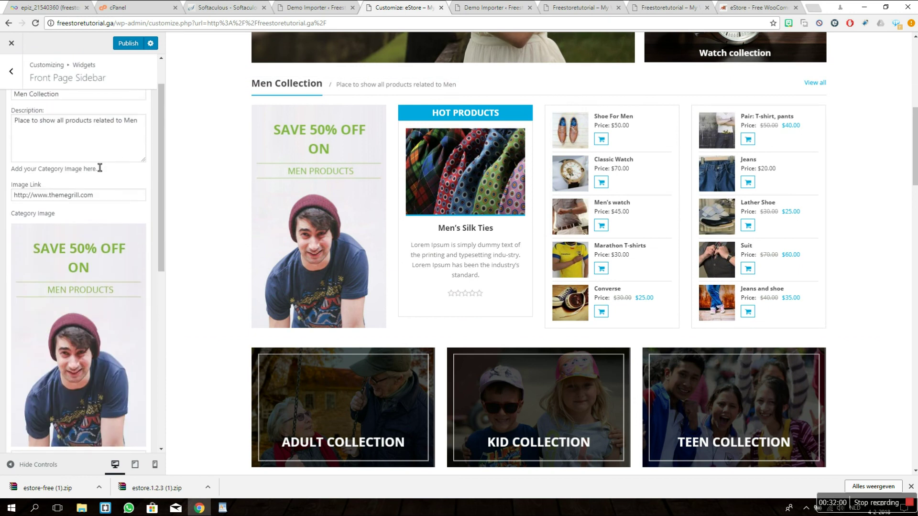
scroll(101, 176, up, 1)
scroll(246, 187, up, 2)
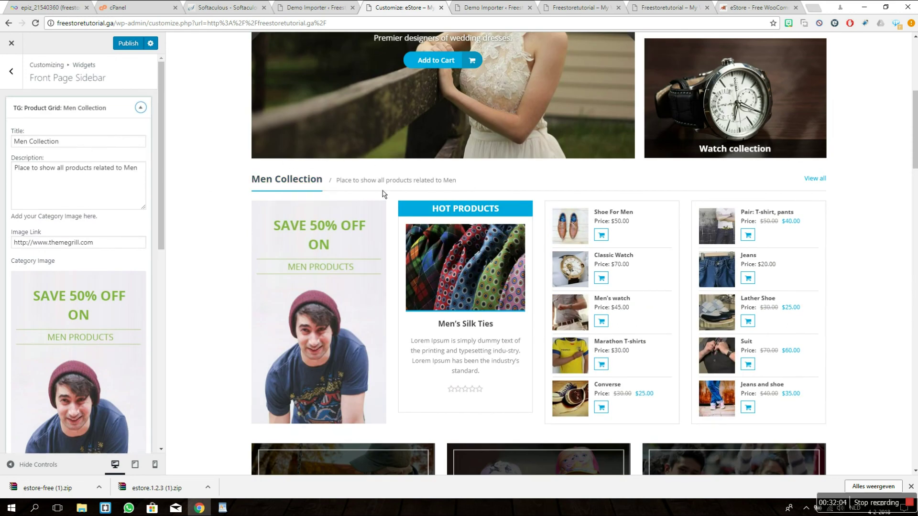
drag(73, 143, 19, 141)
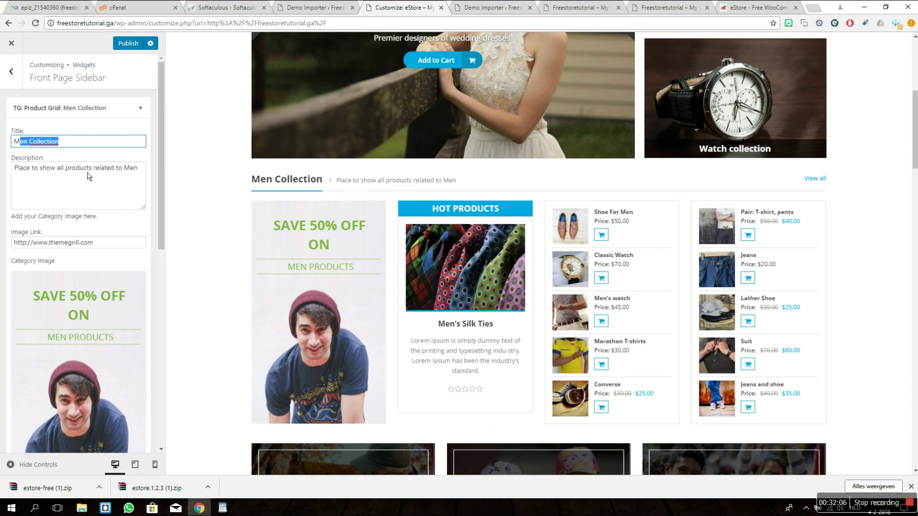
key(End)
Step: Set the Men Collection grid's category to Featured Product Collection
scroll(105, 196, down, 4)
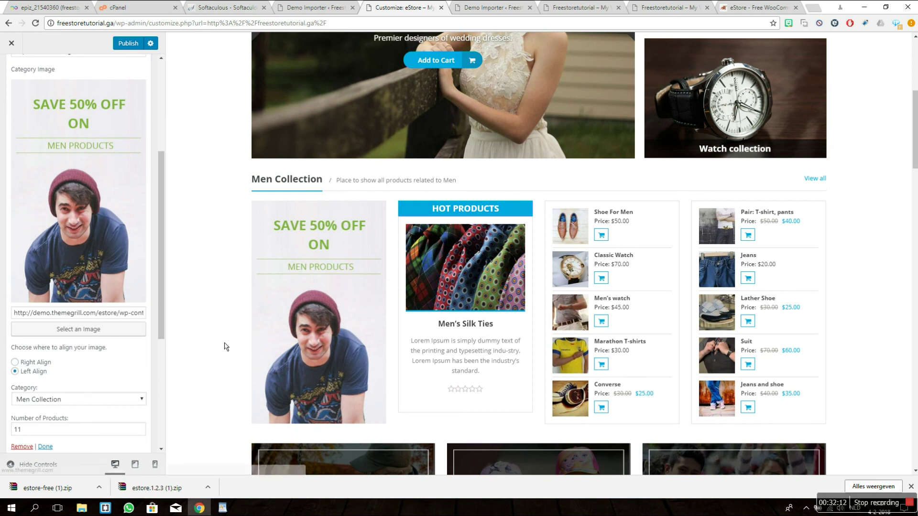
scroll(201, 335, down, 3)
scroll(124, 330, down, 4)
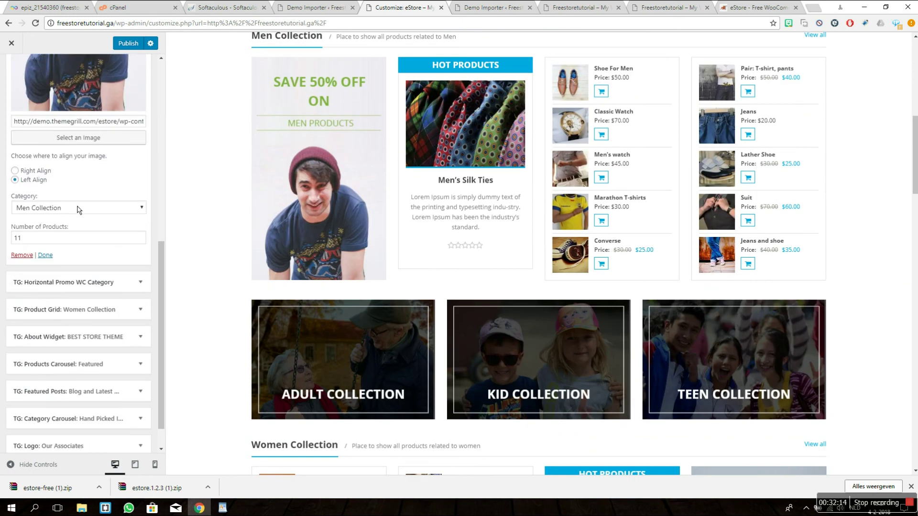
click(80, 208)
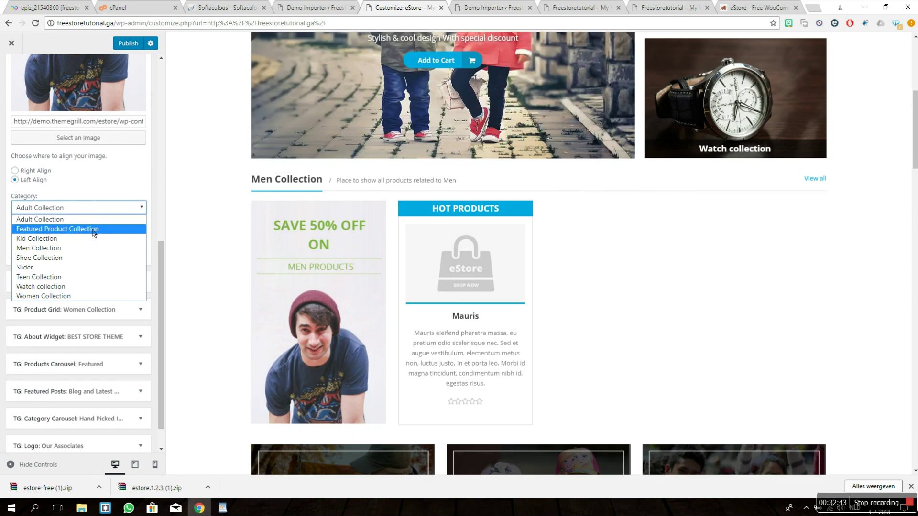
click(94, 229)
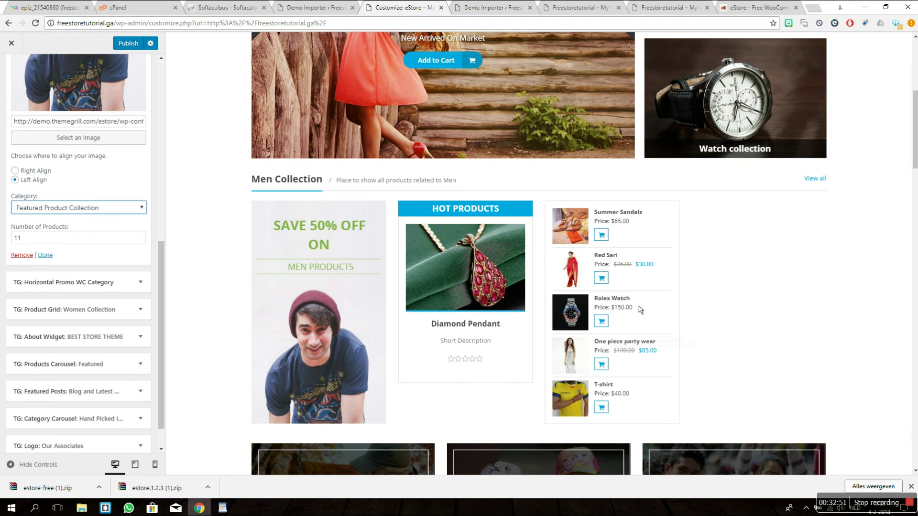
scroll(115, 162, up, 4)
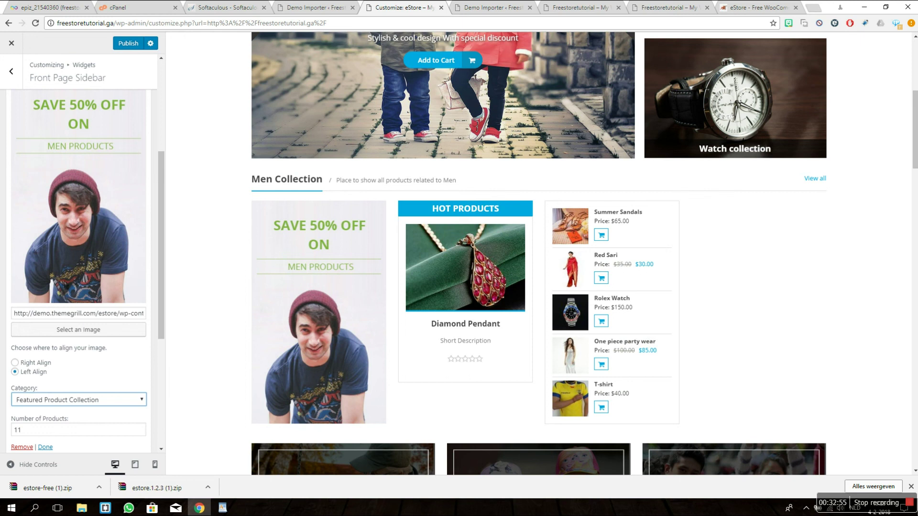
scroll(81, 260, down, 4)
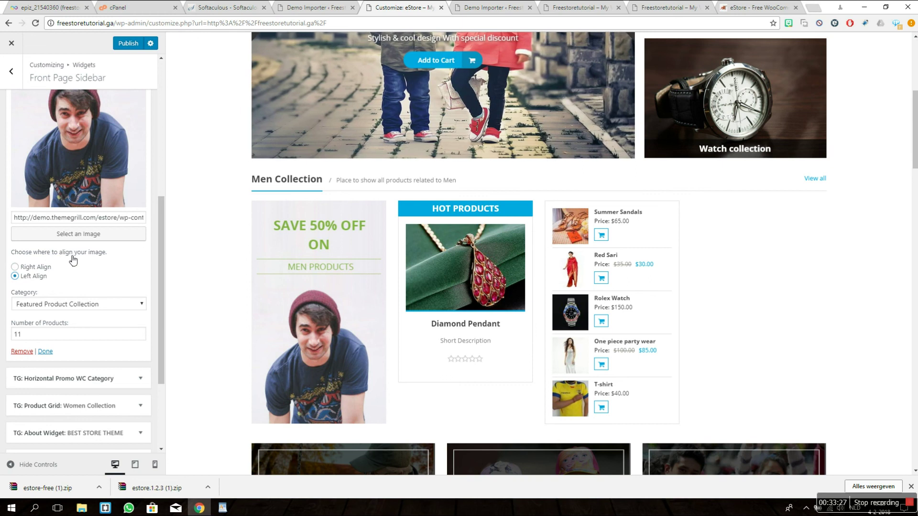
Step: Choose Right Align for the Men Collection widget's promo image
click(15, 268)
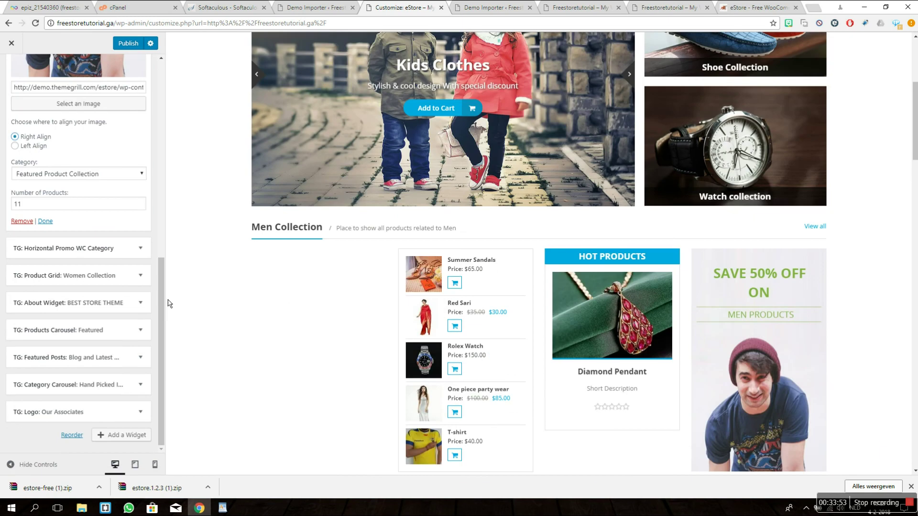
scroll(168, 299, down, 2)
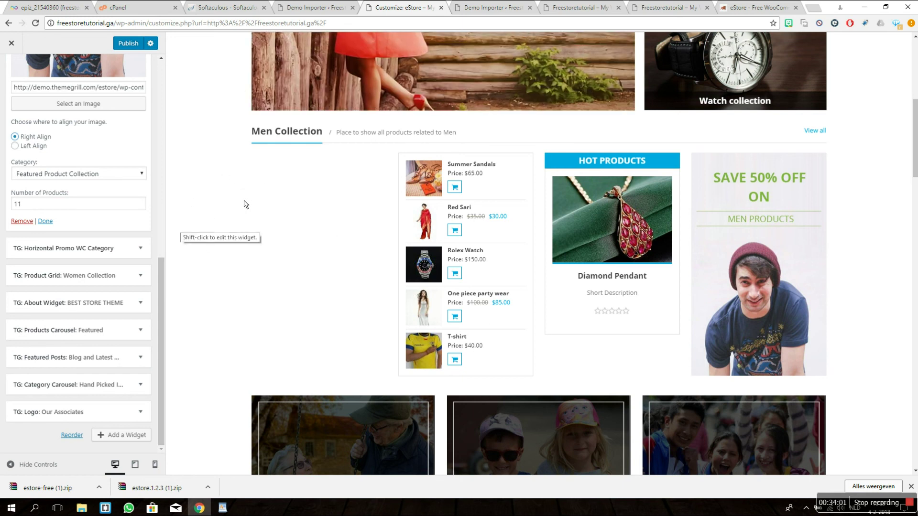
scroll(177, 254, down, 15)
scroll(172, 244, down, 10)
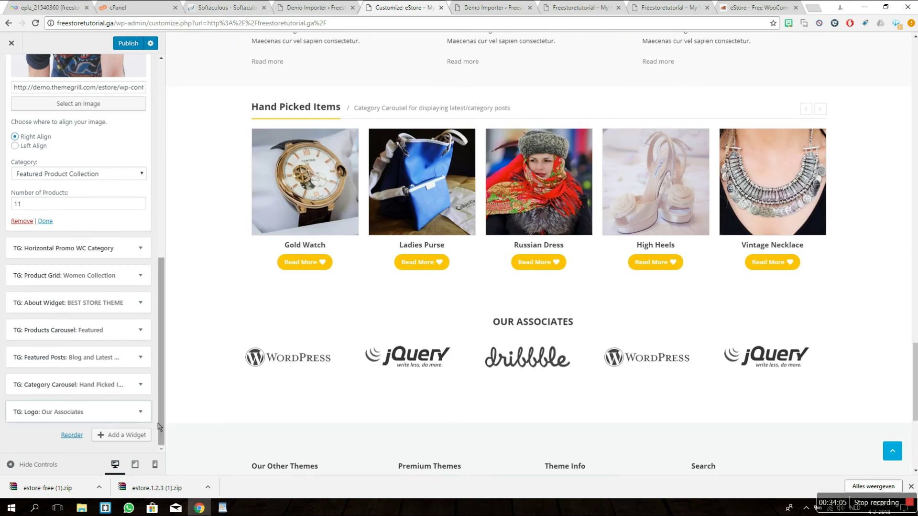
scroll(190, 360, down, 2)
Step: Look through the available widgets, then publish the front-page Customizer changes to the live site
click(126, 435)
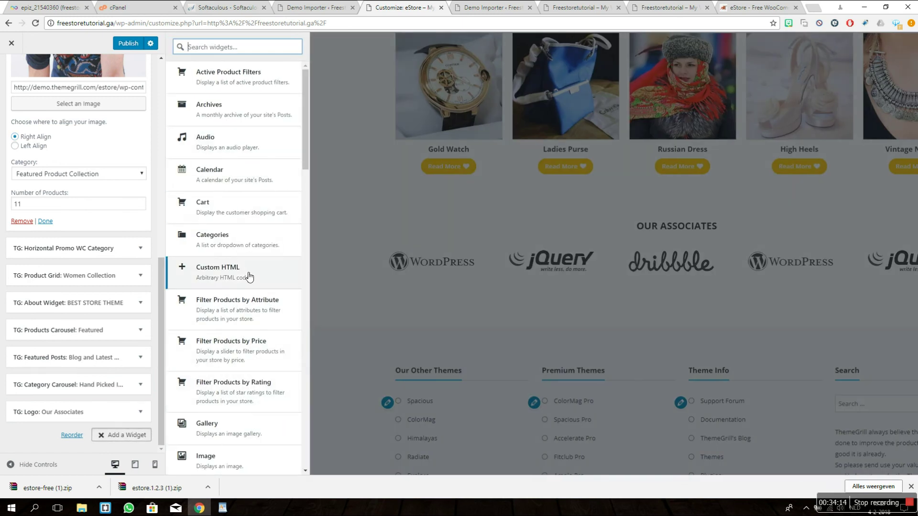
scroll(249, 273, down, 15)
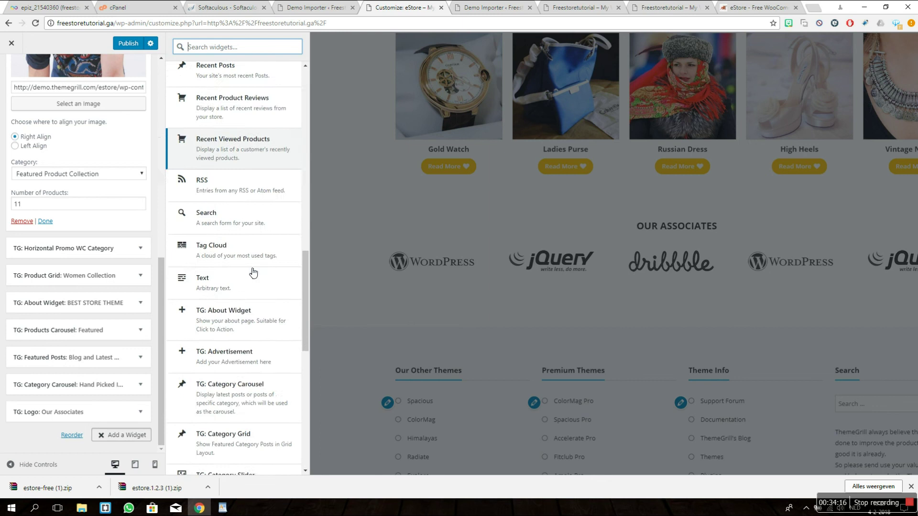
scroll(253, 272, down, 10)
drag(307, 424, 328, 70)
click(378, 86)
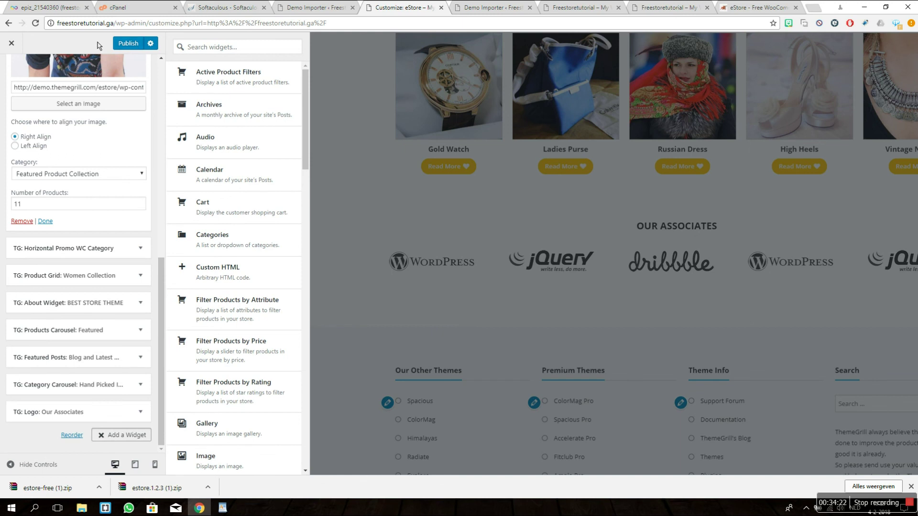
click(131, 44)
scroll(219, 228, up, 9)
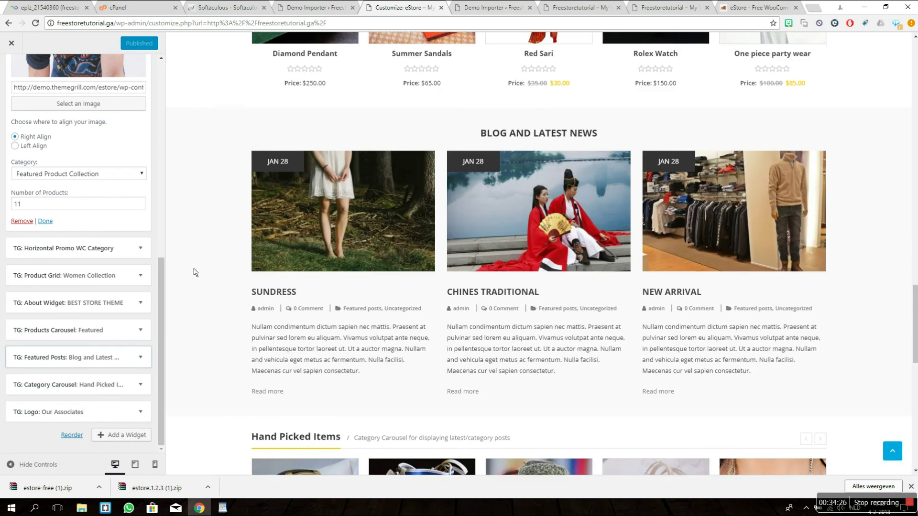
scroll(194, 272, up, 15)
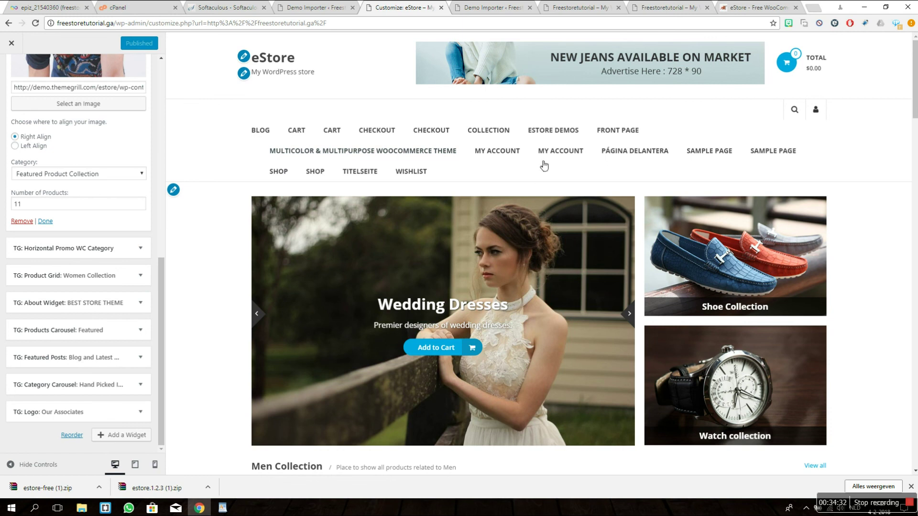
Step: Load Main Menu for editing on the Appearance > Menus page
click(315, 9)
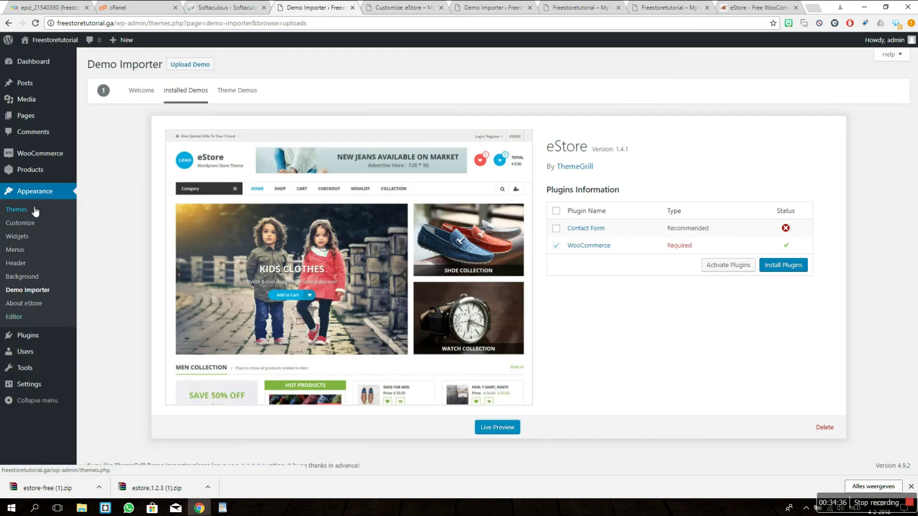
click(19, 251)
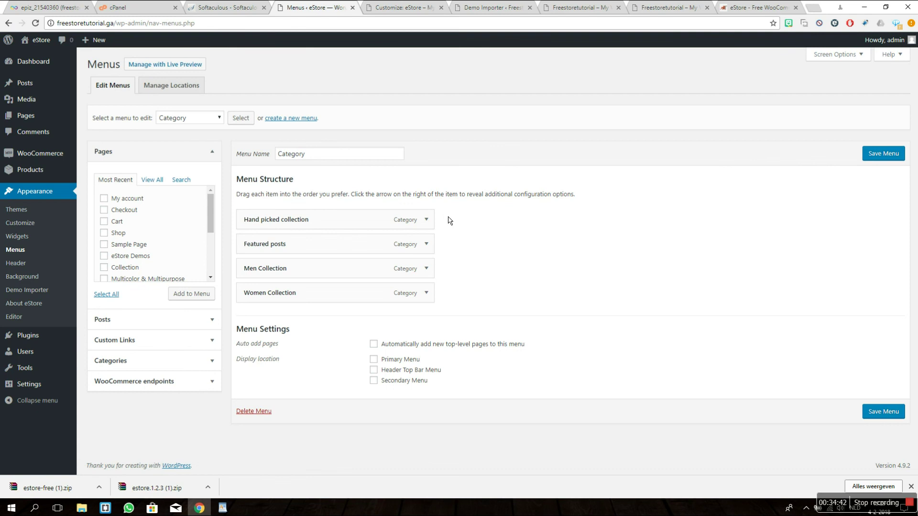
click(198, 119)
click(198, 138)
click(241, 118)
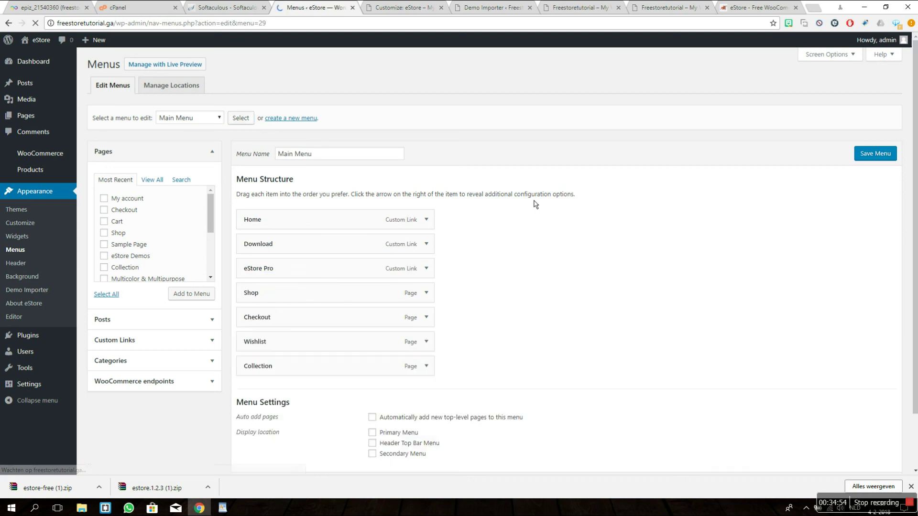
scroll(535, 204, down, 2)
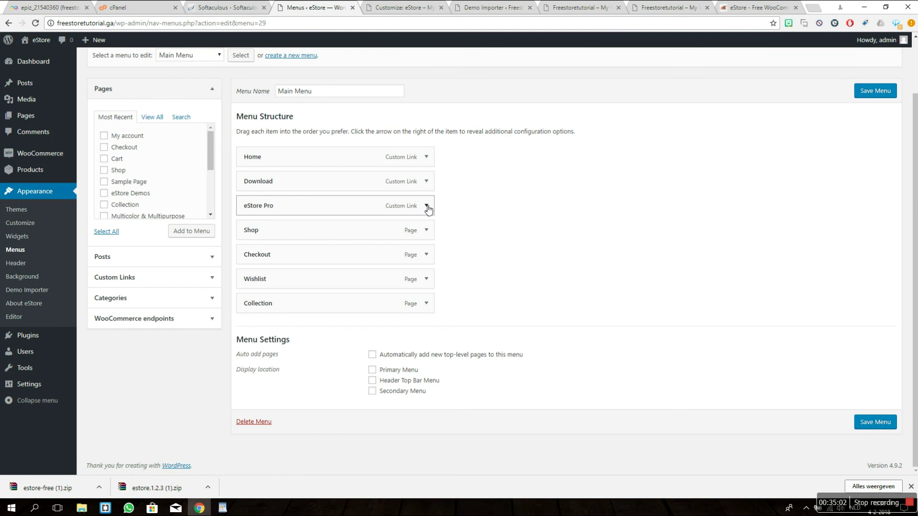
Step: Remove the eStore Pro and Download items from Main Menu
click(424, 207)
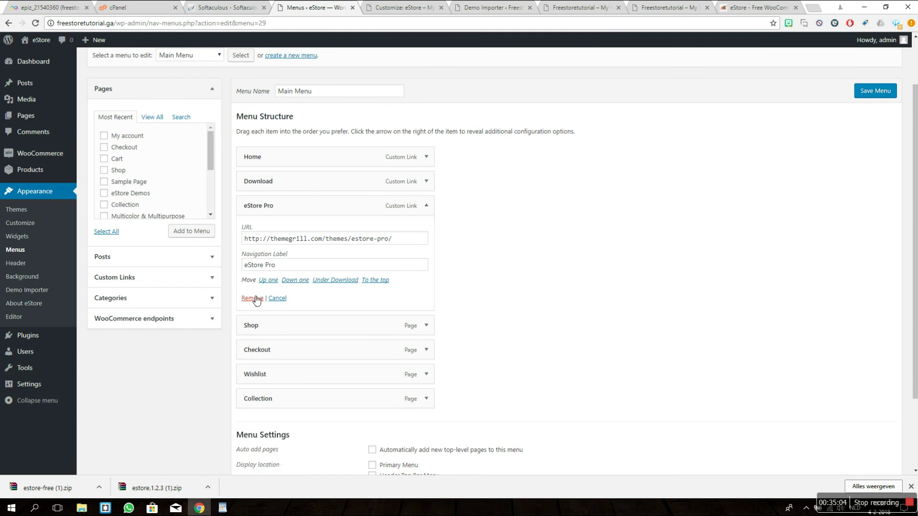
click(252, 299)
click(426, 206)
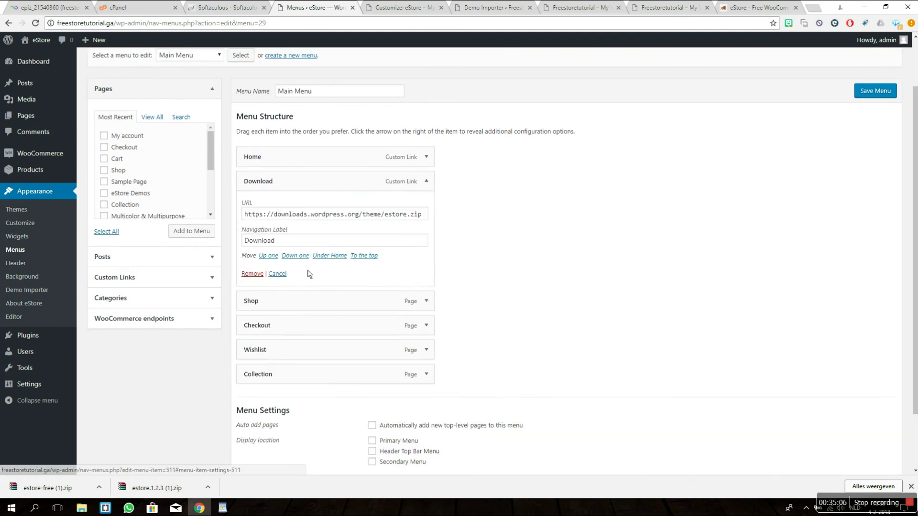
click(248, 272)
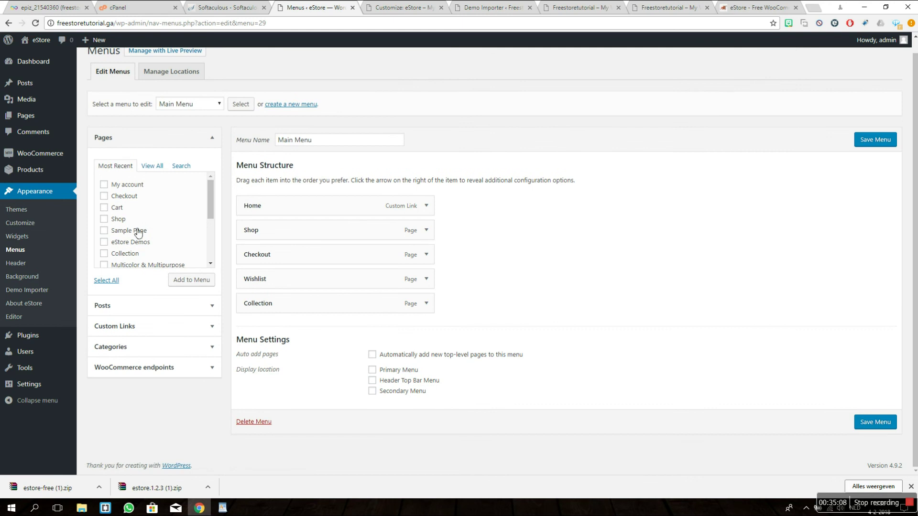
Step: Add the Blog page to Main Menu
scroll(206, 205, down, 3)
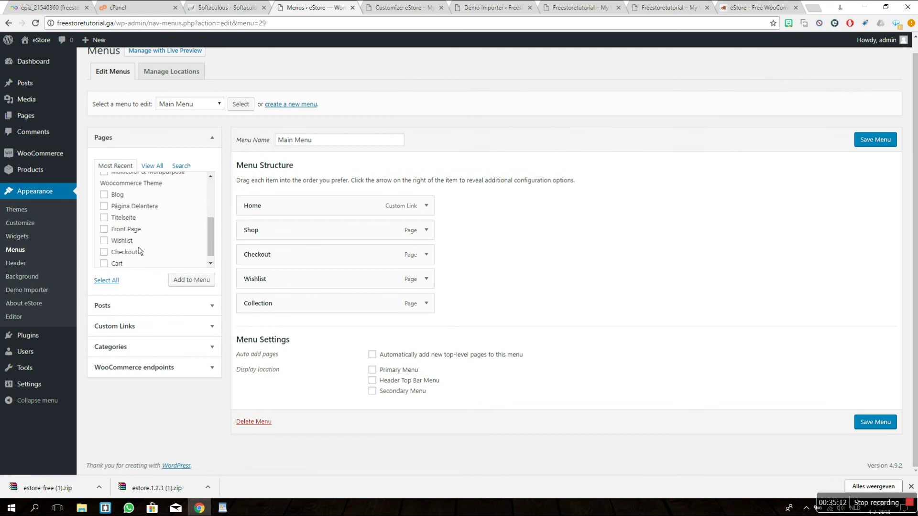
click(116, 198)
click(179, 280)
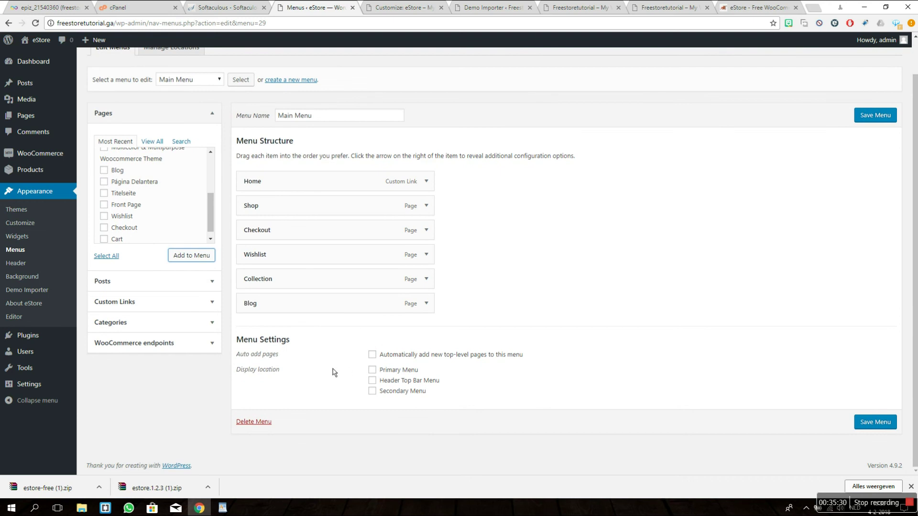
Step: Assign Main Menu to Primary Menu, save it, and preview the live store in a new tab
click(372, 370)
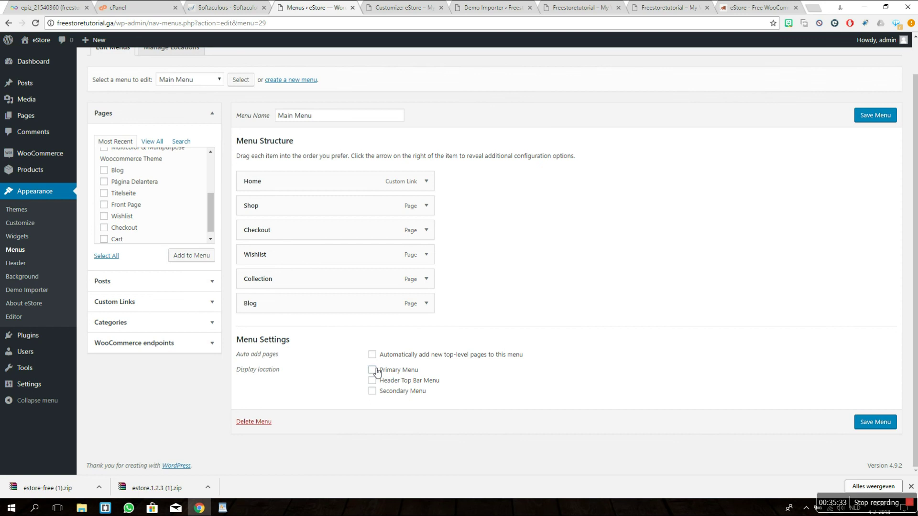
click(871, 121)
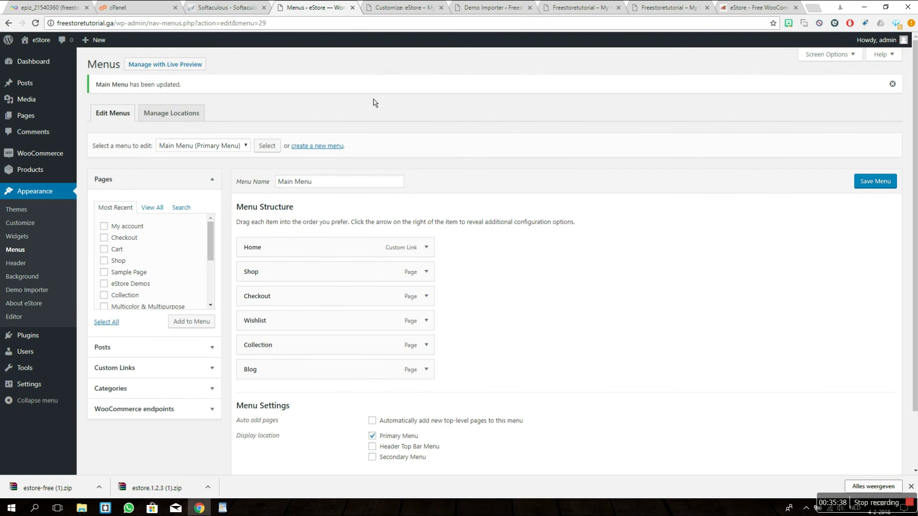
mouse_move(33, 42)
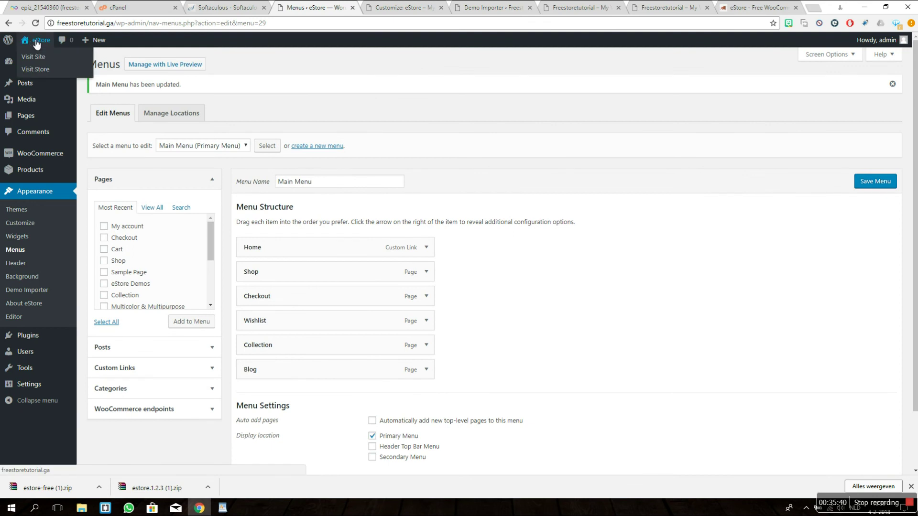
middle_click(37, 42)
click(433, 7)
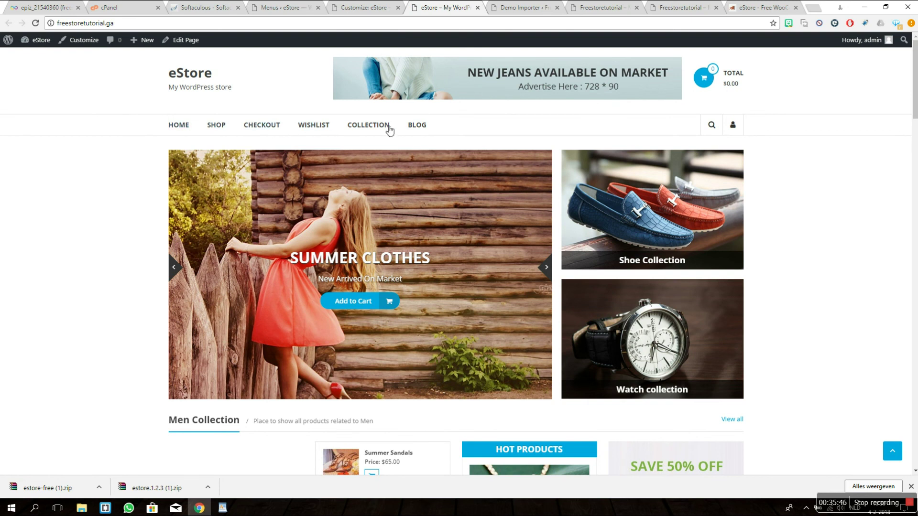
click(363, 7)
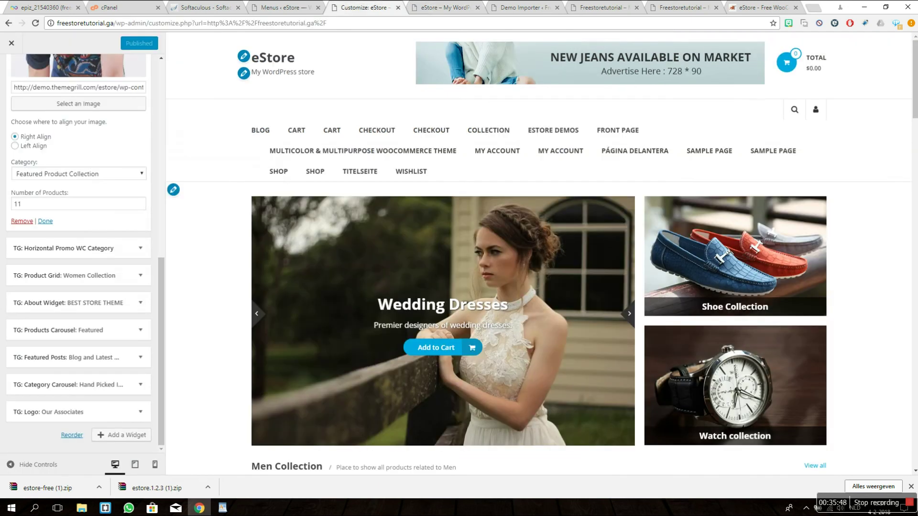
click(282, 7)
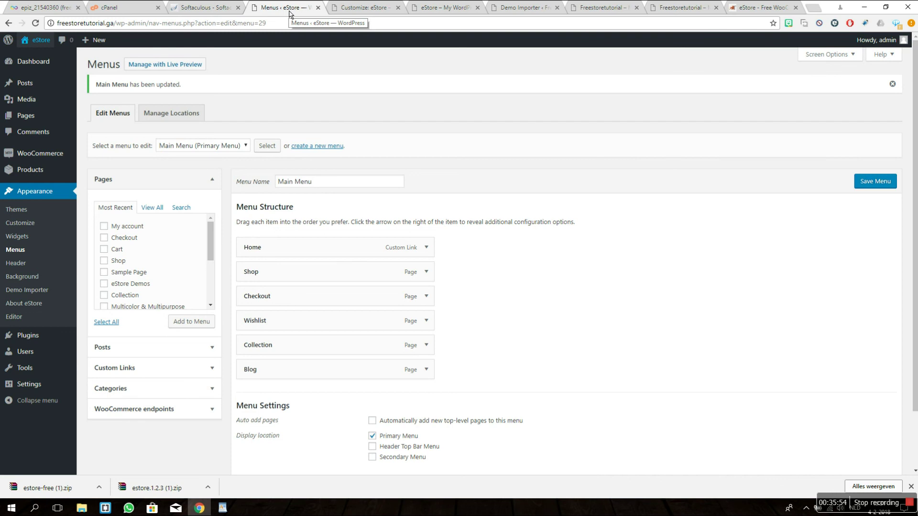
Step: Change the Site Title from eStore to Freestoretutorial in General Settings and save
mouse_move(47, 385)
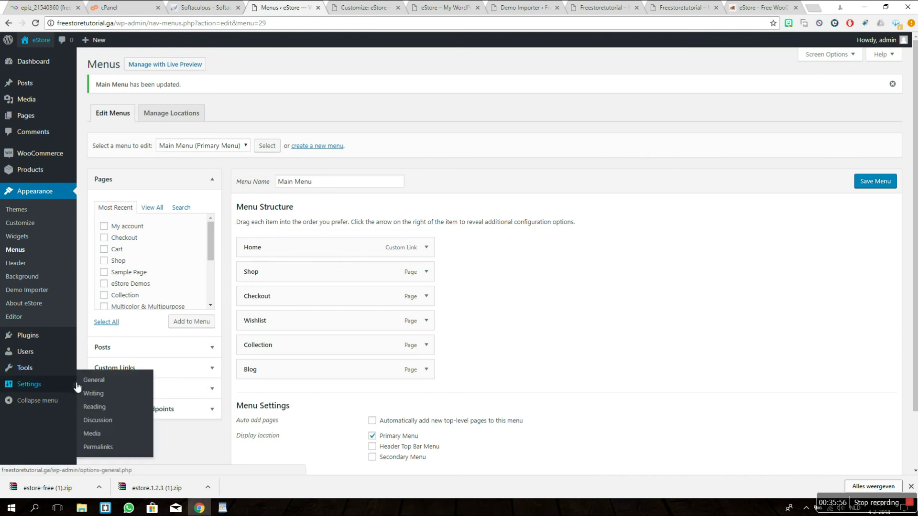
click(94, 380)
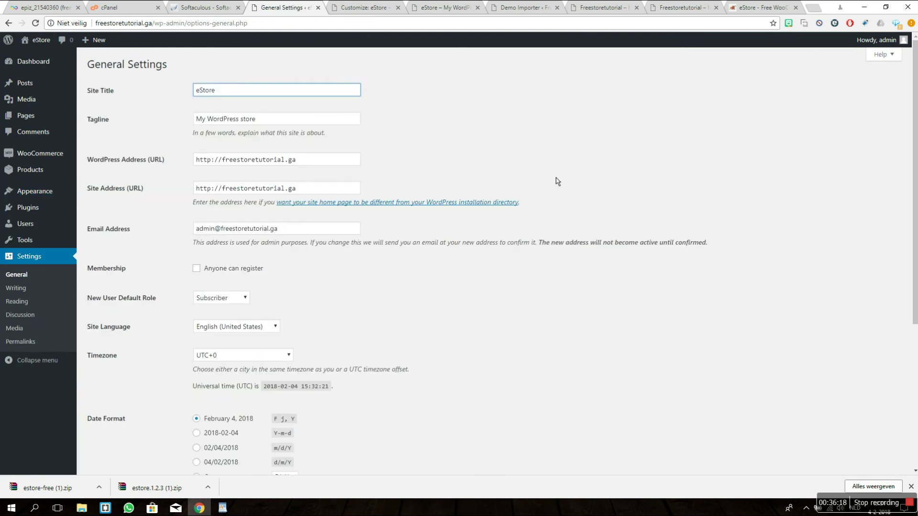
click(557, 181)
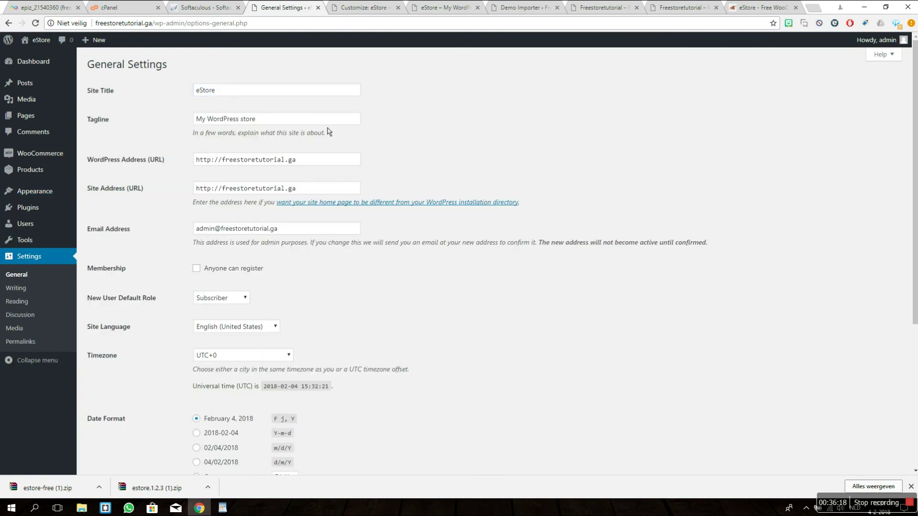
drag(234, 97, 162, 91)
text(Free)
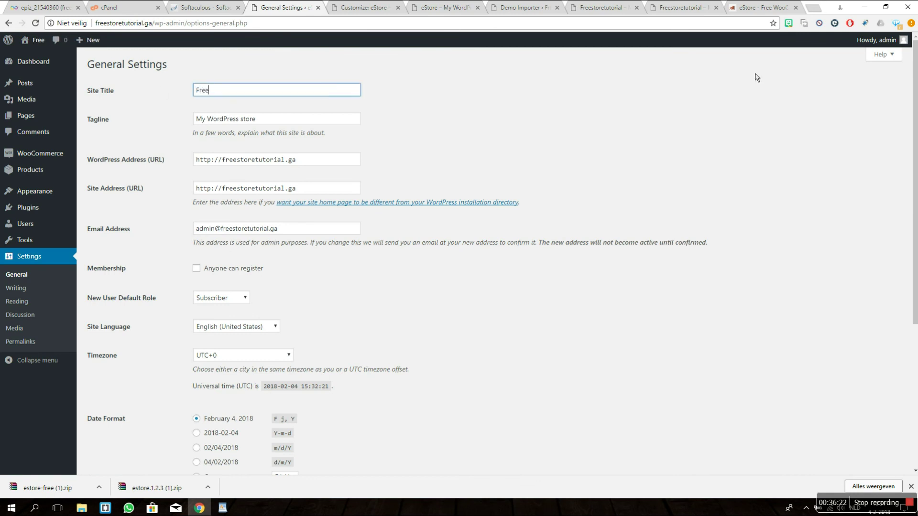
text(storetu)
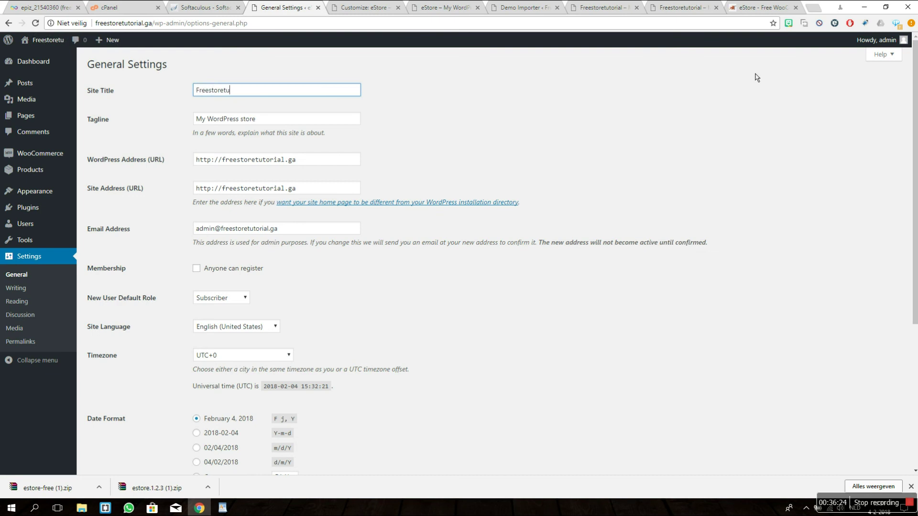
text(torial)
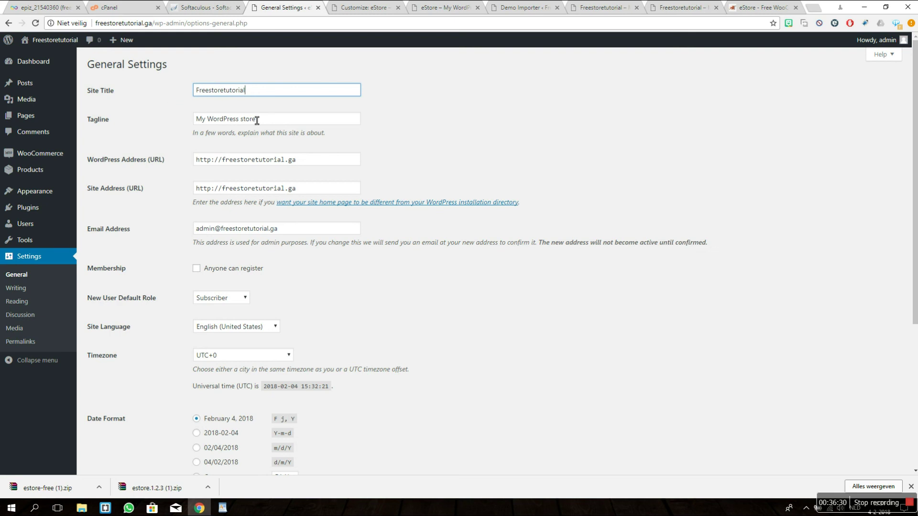
key(Tab)
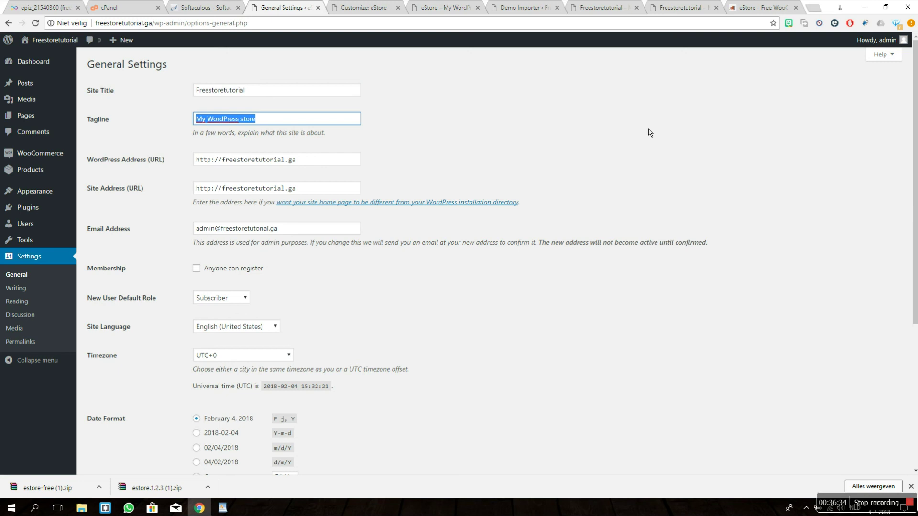
click(279, 124)
drag(242, 128, 286, 129)
click(286, 125)
scroll(394, 276, down, 5)
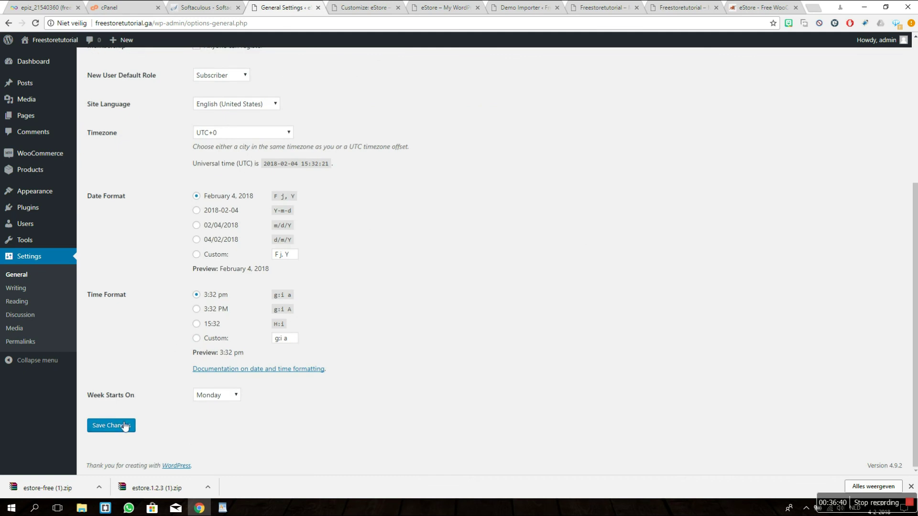
click(124, 426)
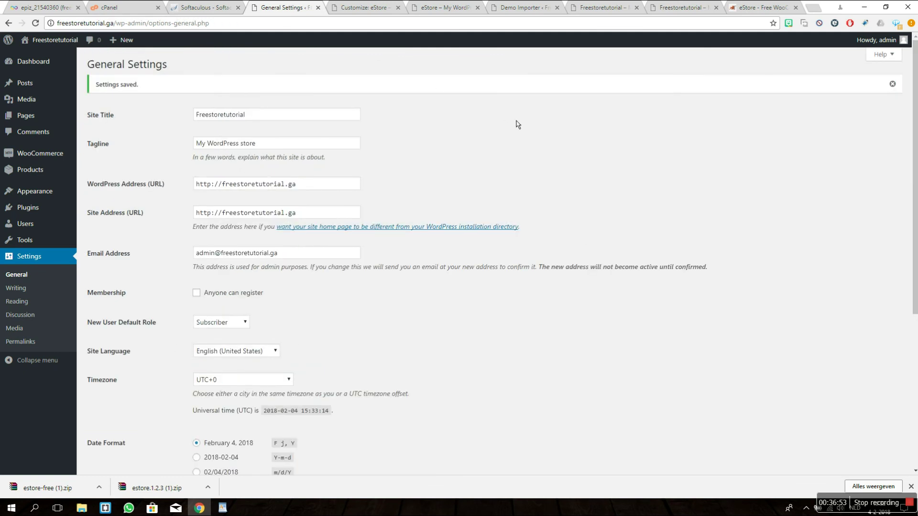
key(ctrl+Tab)
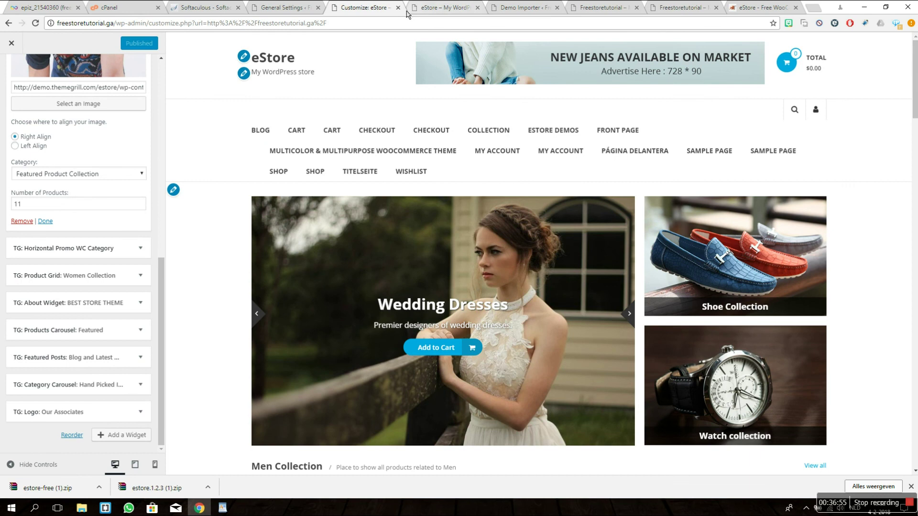
Step: Close the customizer, check the Shop page under the Freestoretutorial title, and return to the Dashboard
click(398, 7)
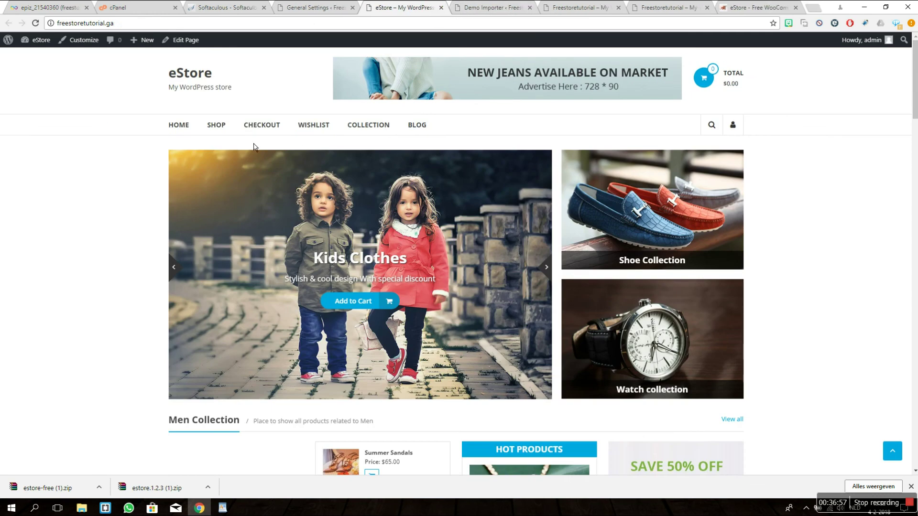
click(215, 126)
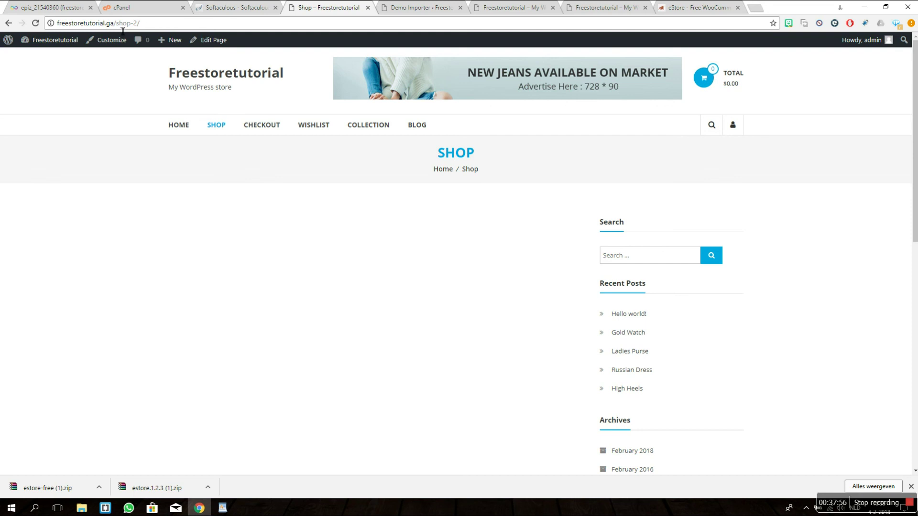
drag(126, 30, 160, 32)
mouse_move(58, 49)
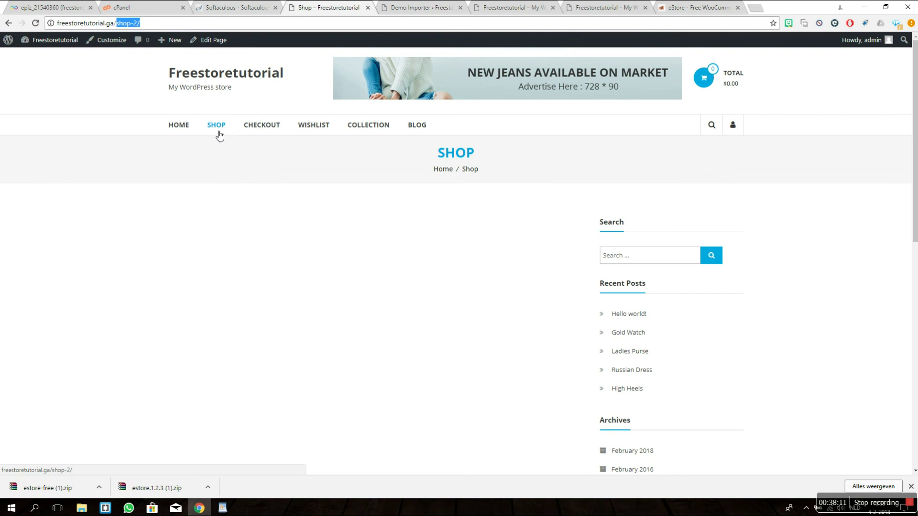
click(61, 41)
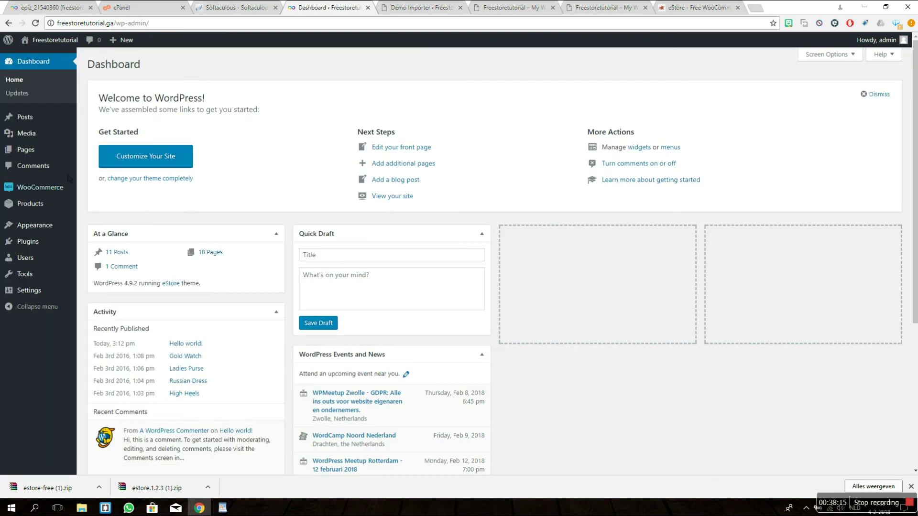
Step: Open the Menus page and remove the existing Shop item from Main Menu
mouse_move(49, 155)
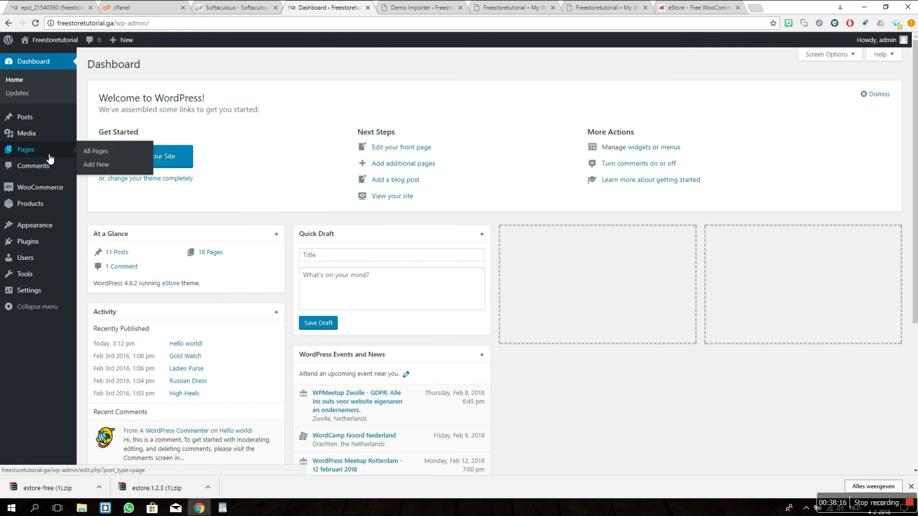
mouse_move(57, 228)
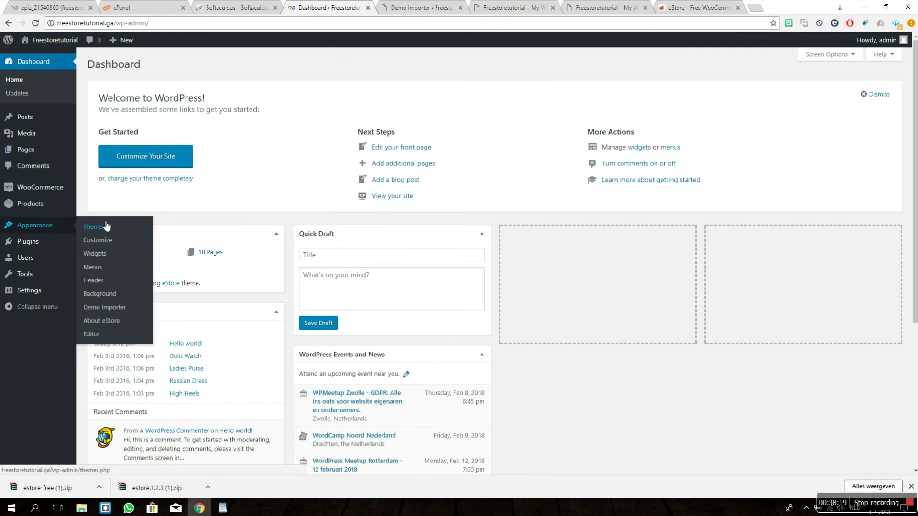
click(109, 267)
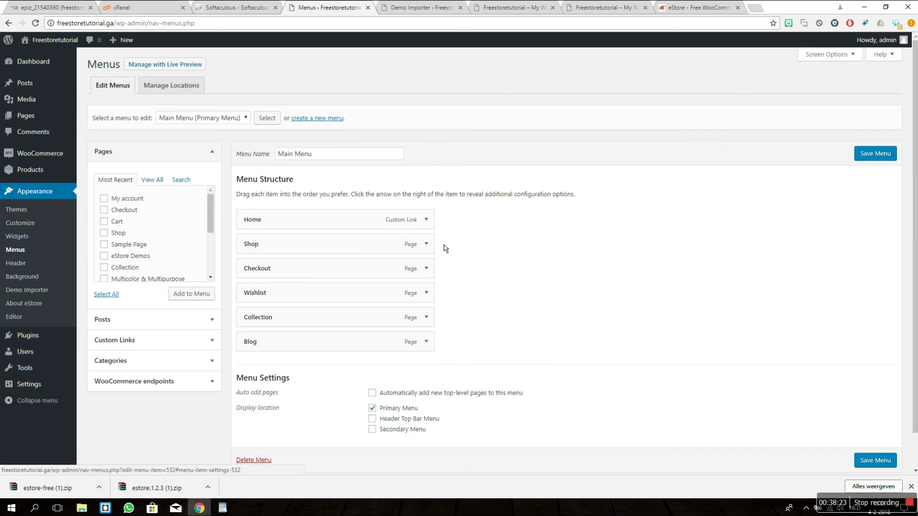
click(426, 245)
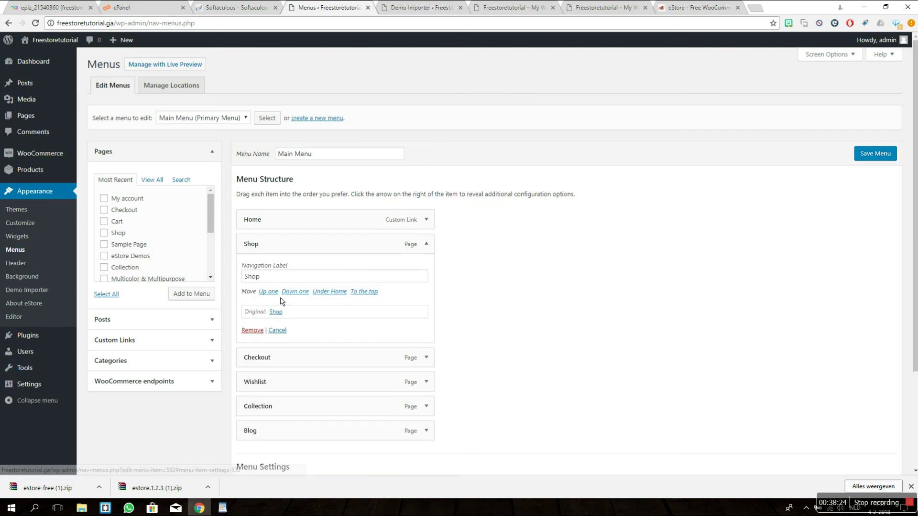
click(247, 331)
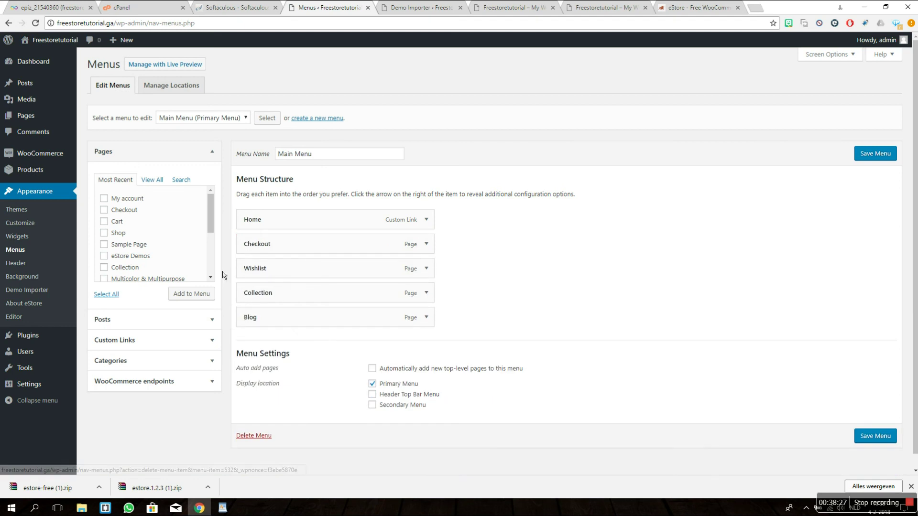
Step: Re-add the Shop page below Home, save the menu, and open the live store in a new tab
click(116, 237)
click(207, 297)
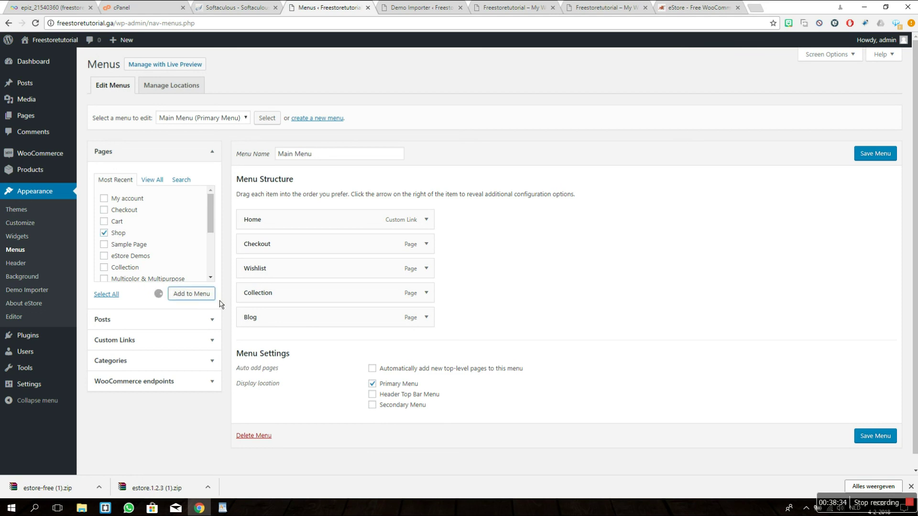
drag(330, 346, 329, 254)
click(867, 154)
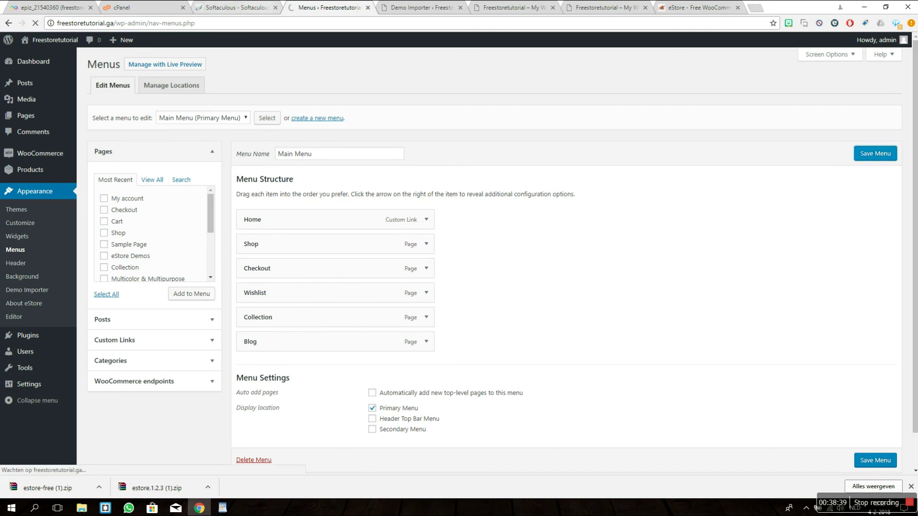
middle_click(60, 40)
click(407, 7)
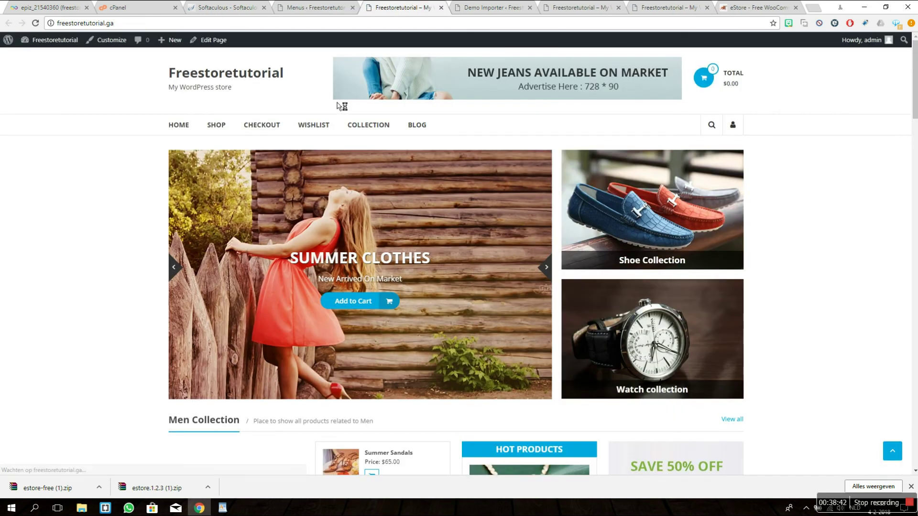
click(217, 126)
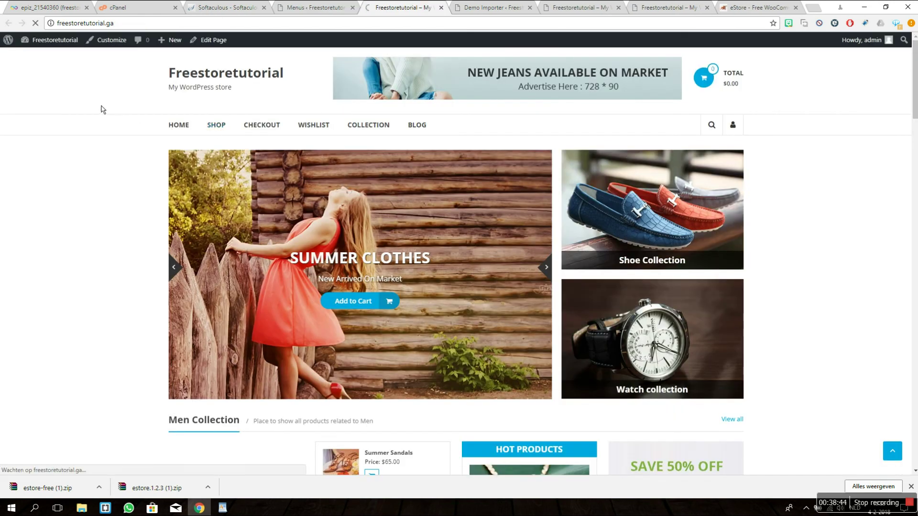
scroll(106, 103, down, 6)
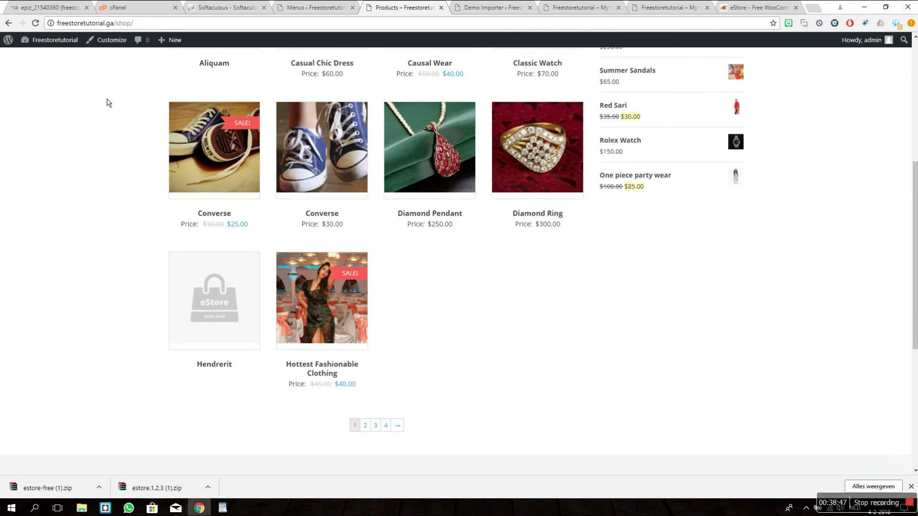
scroll(124, 102, down, 3)
scroll(166, 164, up, 7)
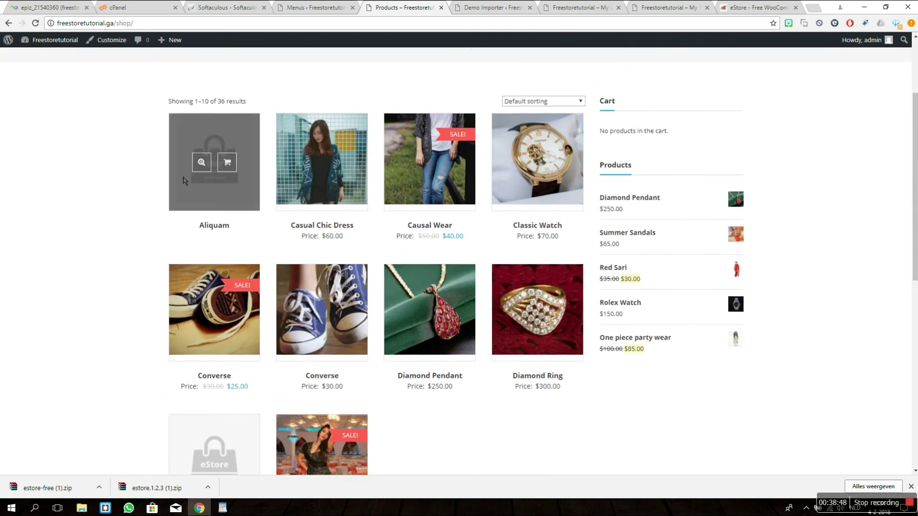
scroll(184, 181, up, 3)
scroll(210, 191, down, 8)
click(365, 284)
scroll(92, 225, down, 7)
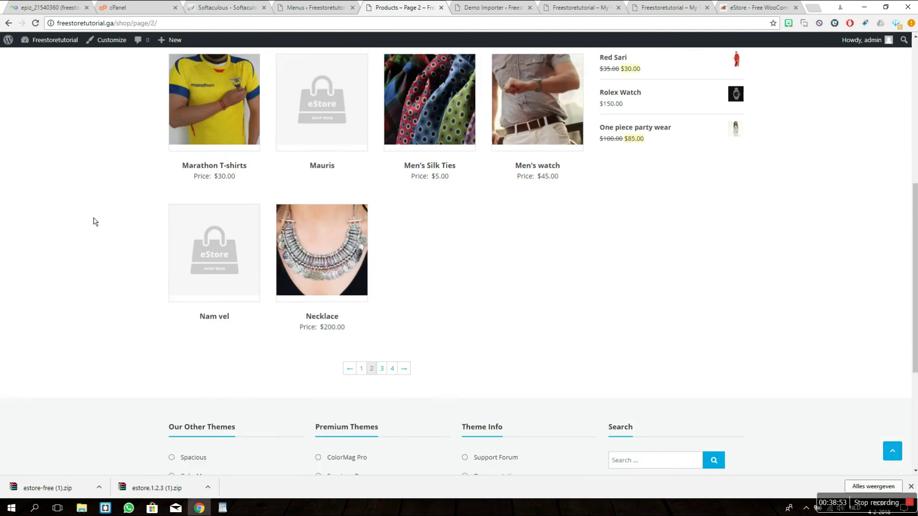
scroll(137, 231, down, 4)
click(363, 180)
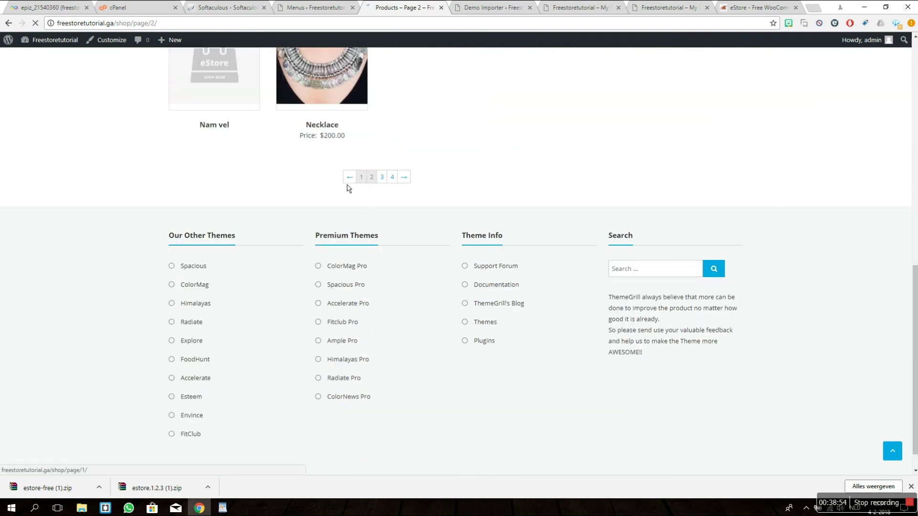
scroll(98, 203, down, 11)
scroll(115, 199, up, 6)
scroll(127, 199, up, 5)
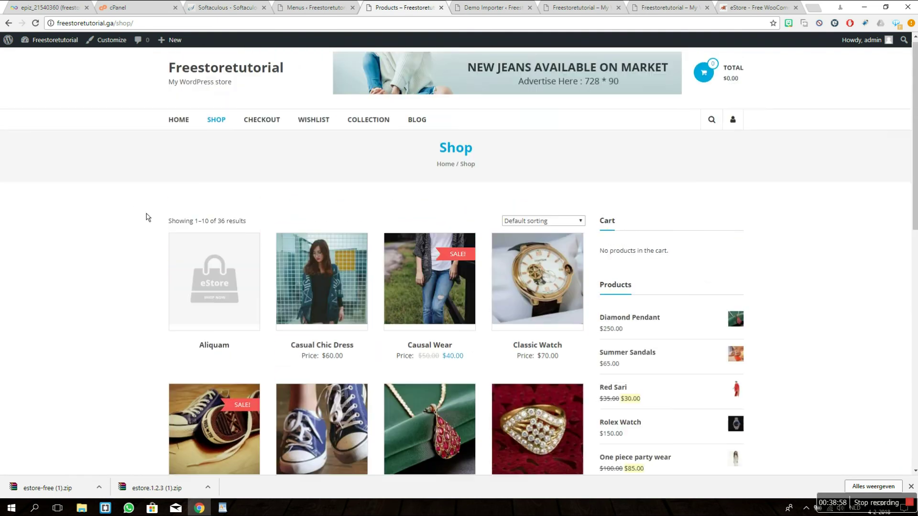
click(313, 7)
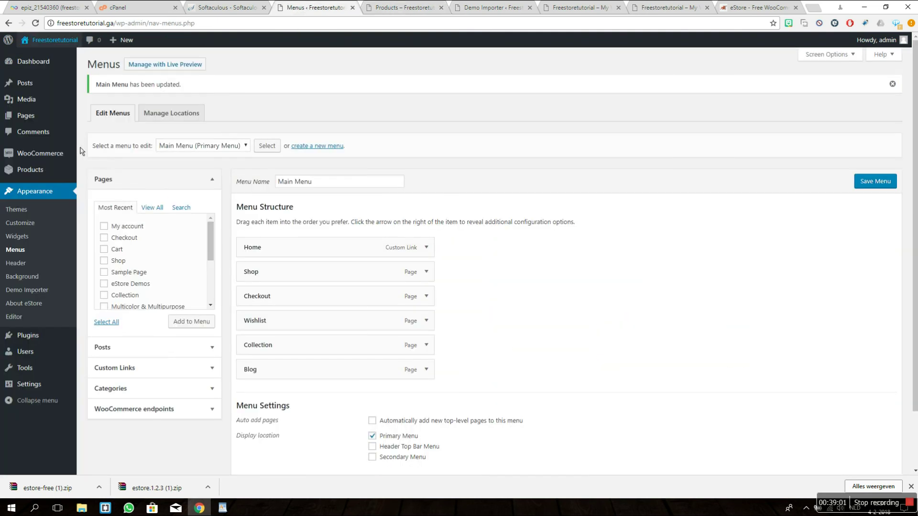
Step: Start a new product titled 'Example product' with the description 'This is an example product'
mouse_move(58, 170)
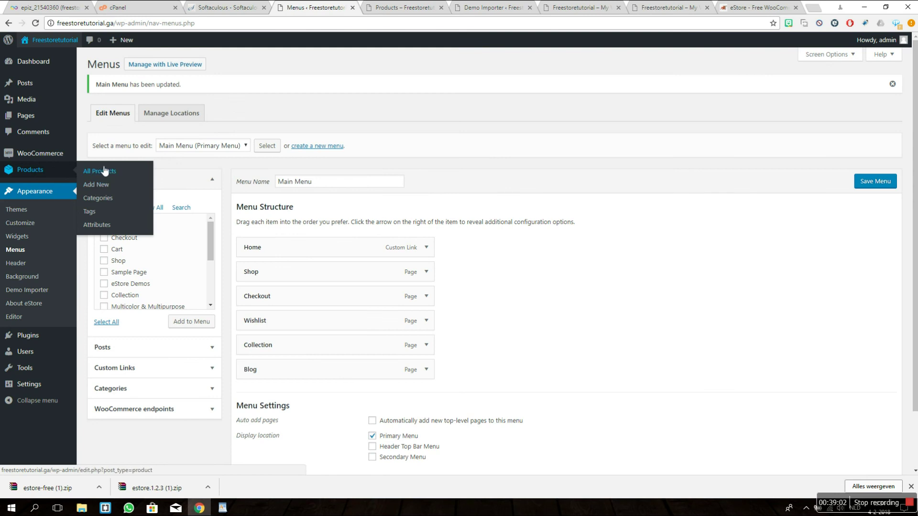
click(100, 186)
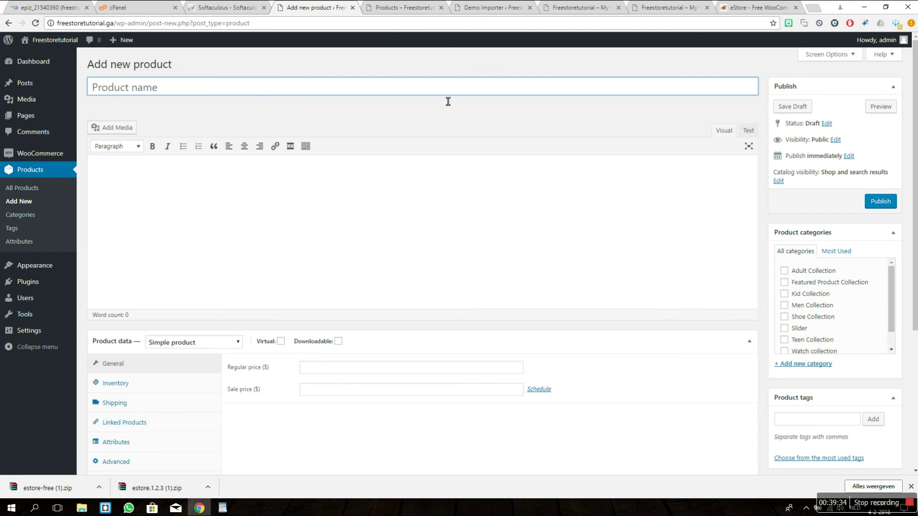
text(Examp)
text(le [)
text(roduct)
click(373, 244)
text(This is an)
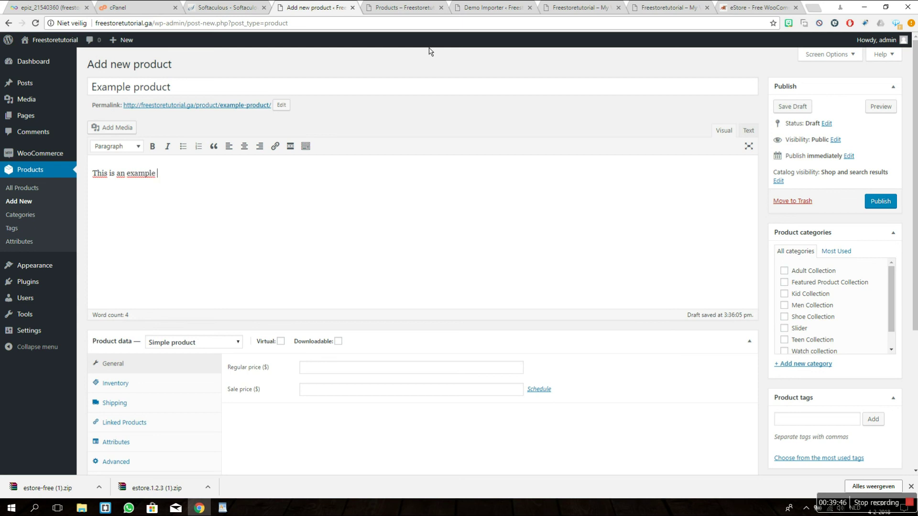
text(example produc)
scroll(471, 206, down, 3)
middle_click(471, 206)
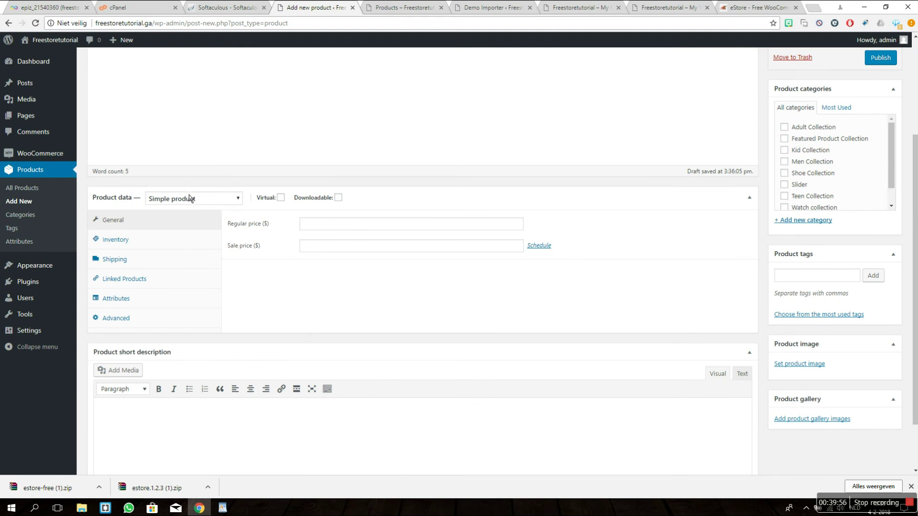
Step: Set regular price 10 and sale price 7, and tick the Kid Collection category
click(328, 224)
middle_click(524, 353)
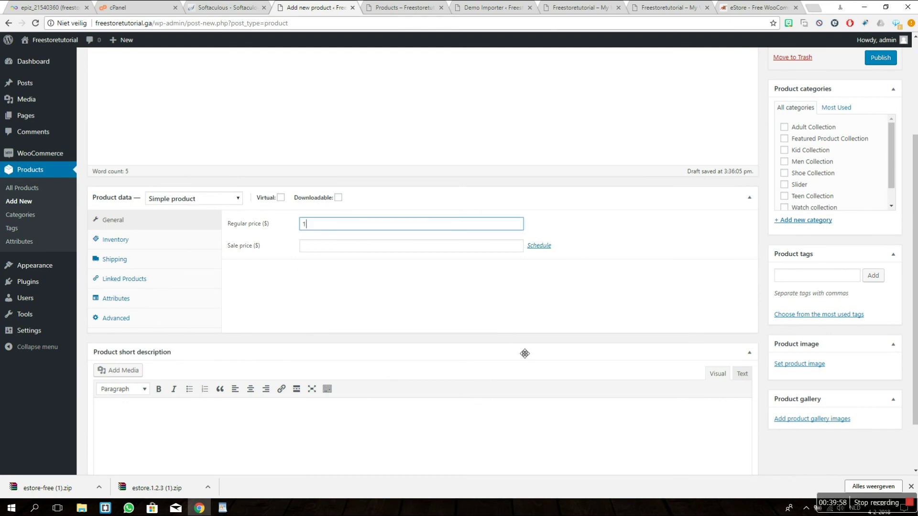
middle_click(524, 354)
click(320, 246)
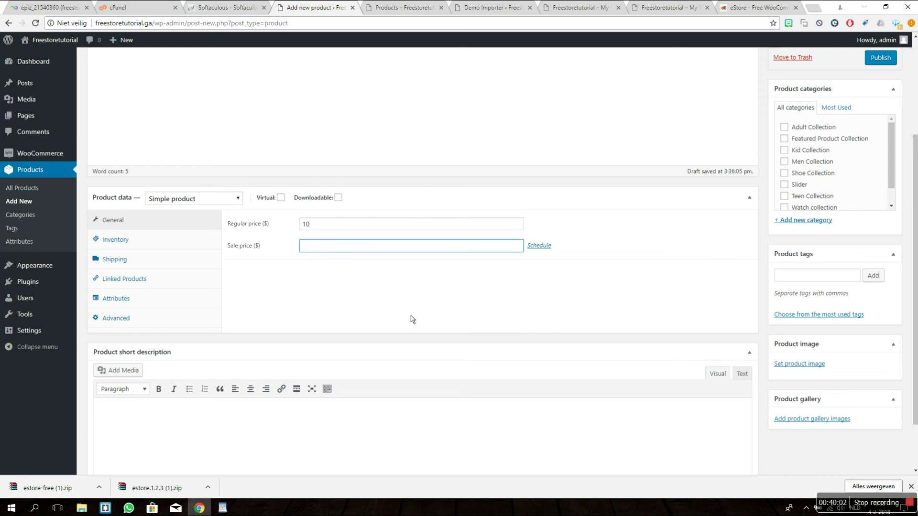
click(620, 295)
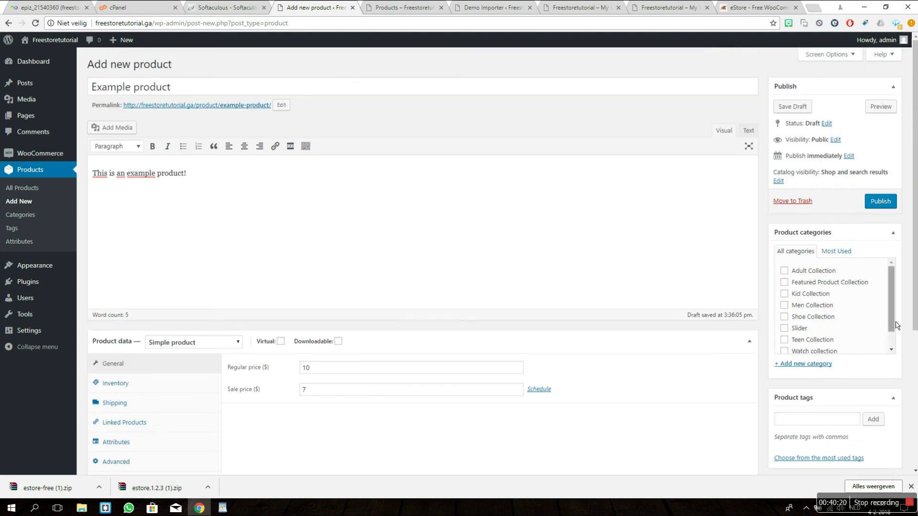
click(823, 299)
scroll(868, 265, down, 1)
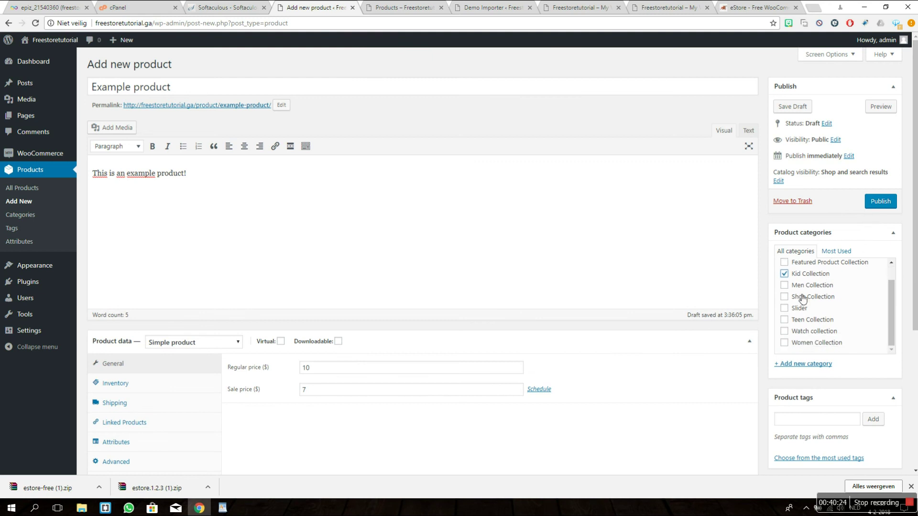
scroll(697, 302, down, 4)
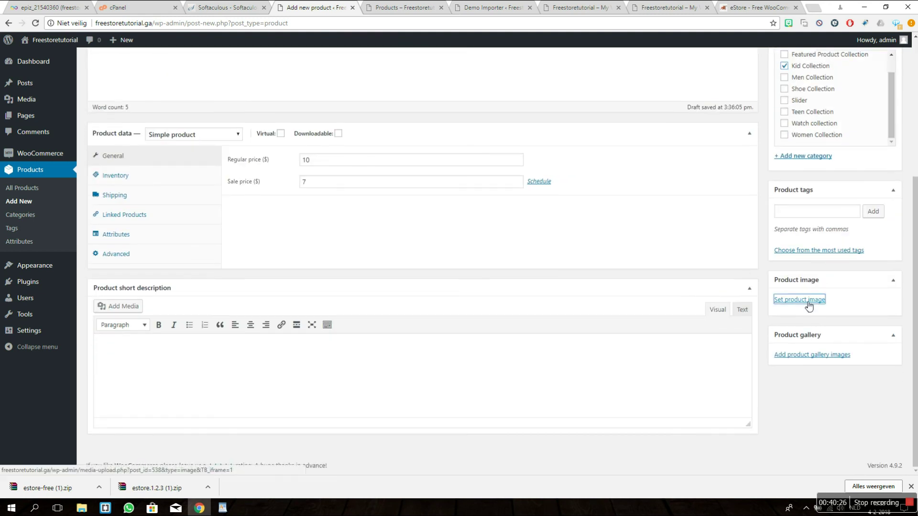
Step: Set russian-girl.jpg from the Media Library as the product image
click(808, 300)
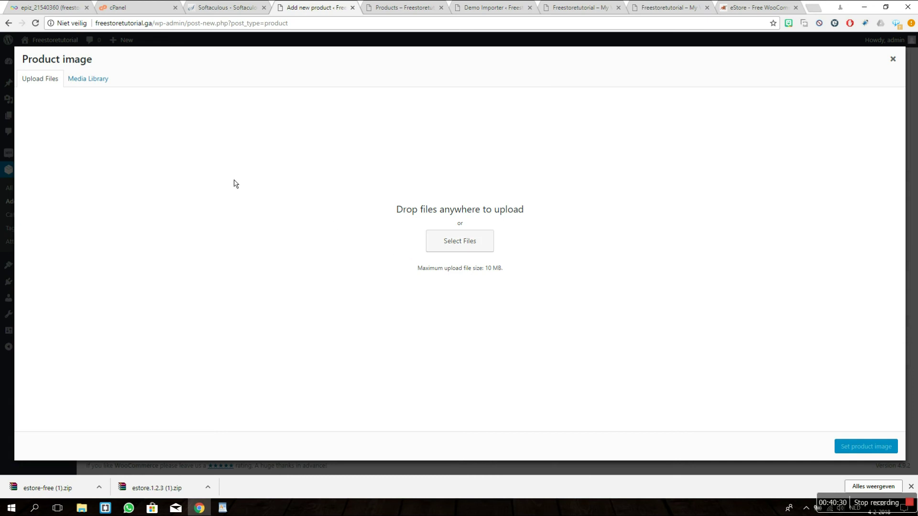
click(89, 81)
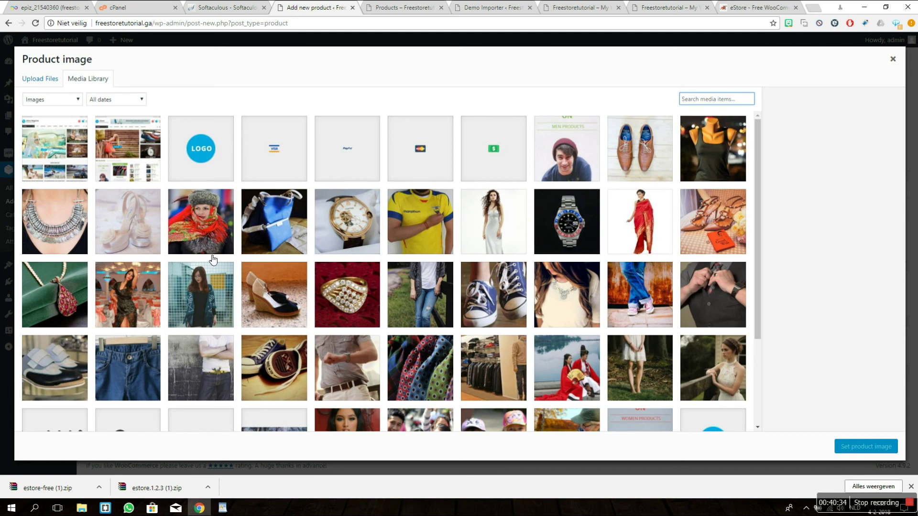
click(195, 228)
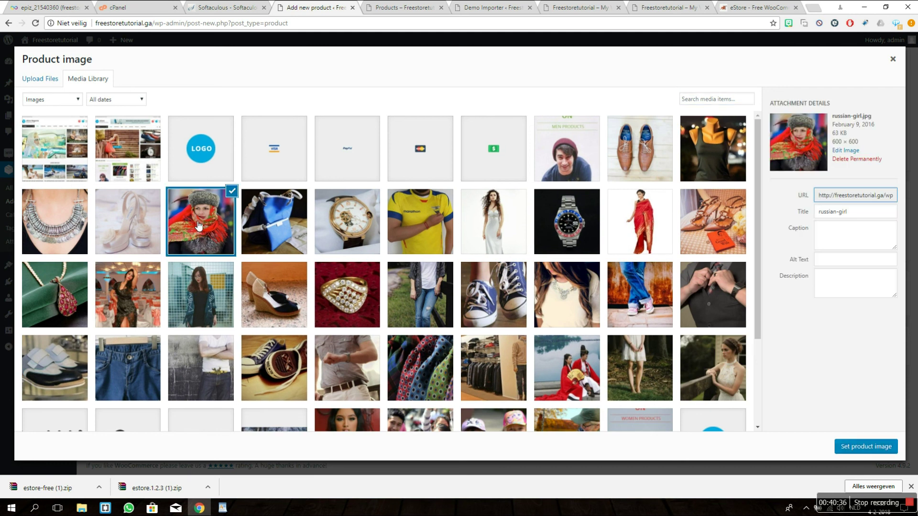
click(859, 446)
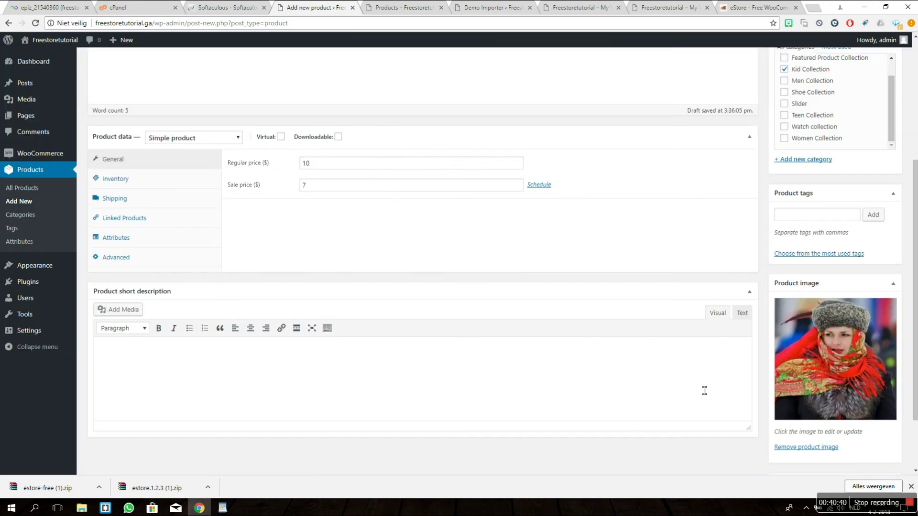
scroll(703, 389, up, 5)
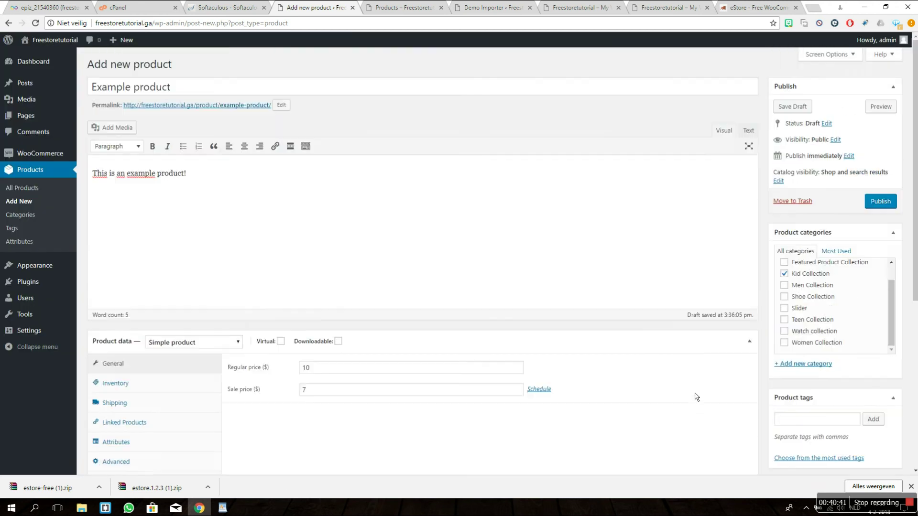
Step: Preview Example product with its photo, $10.00 reduced to $7.00, and Kid Collection category
click(879, 106)
scroll(220, 111, down, 3)
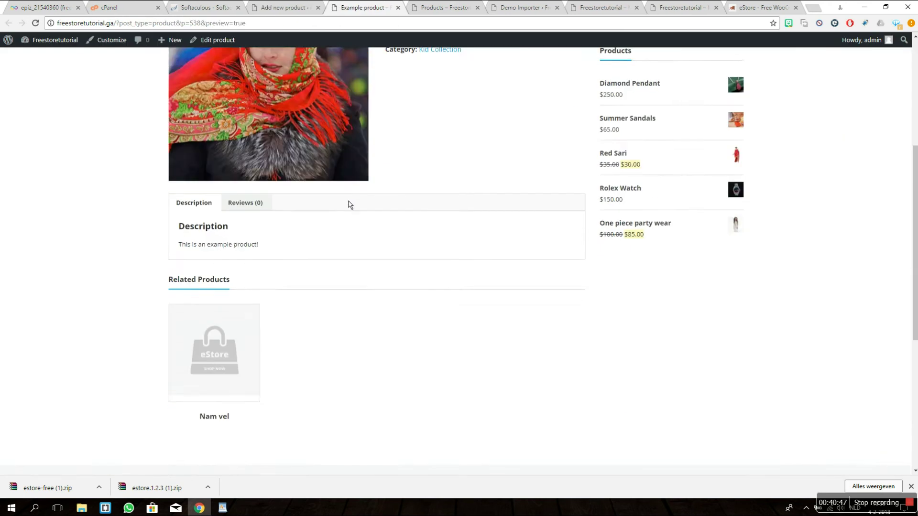
scroll(349, 202, up, 5)
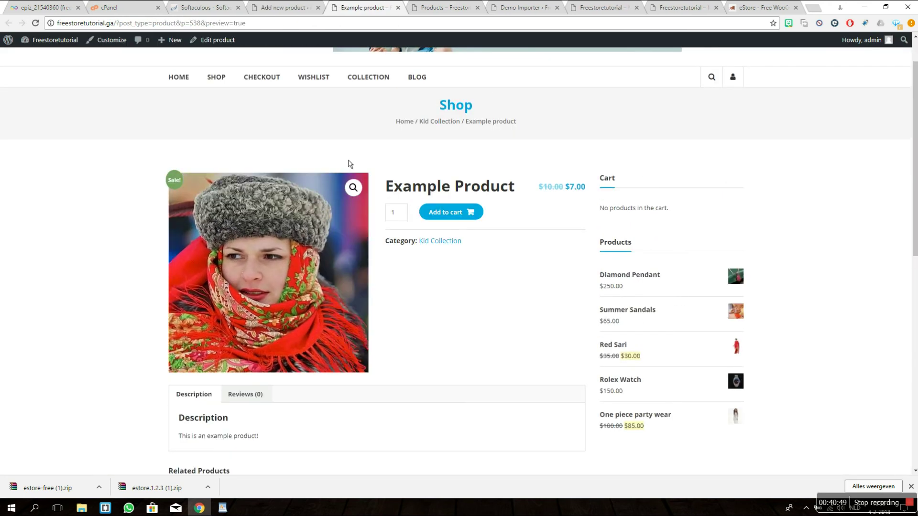
scroll(88, 243, down, 7)
scroll(122, 224, up, 5)
drag(178, 340, 229, 341)
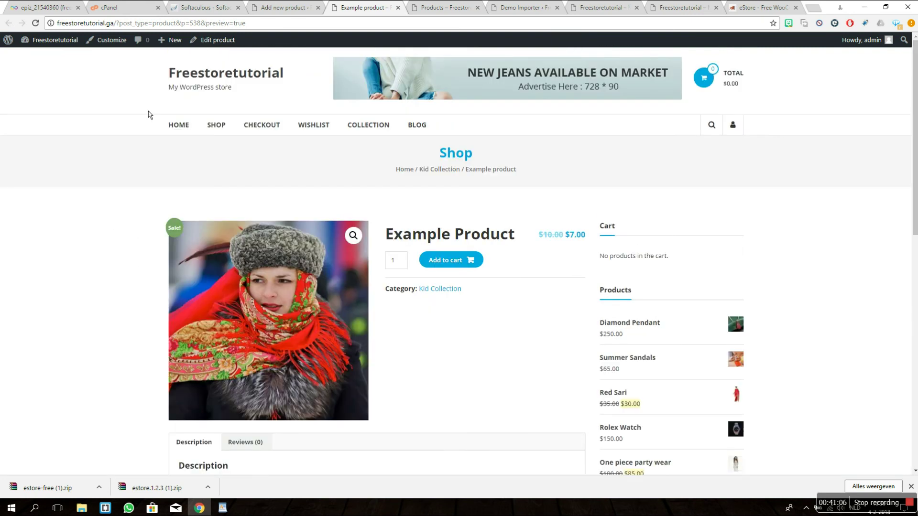